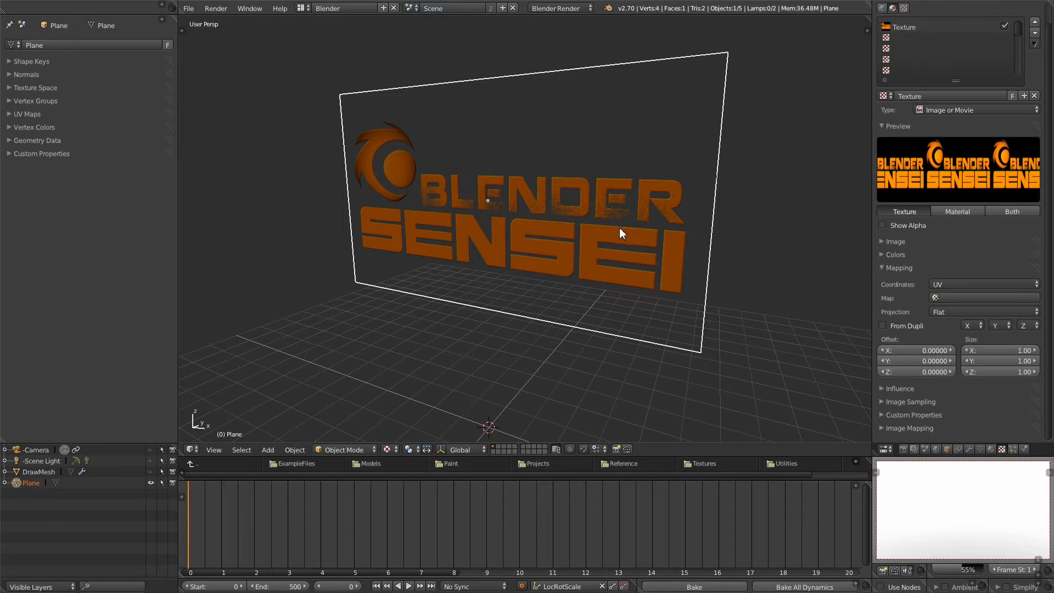
{"action": "middle_click_drag", "start_coordinate": [641, 229], "coordinate": [562, 251]}
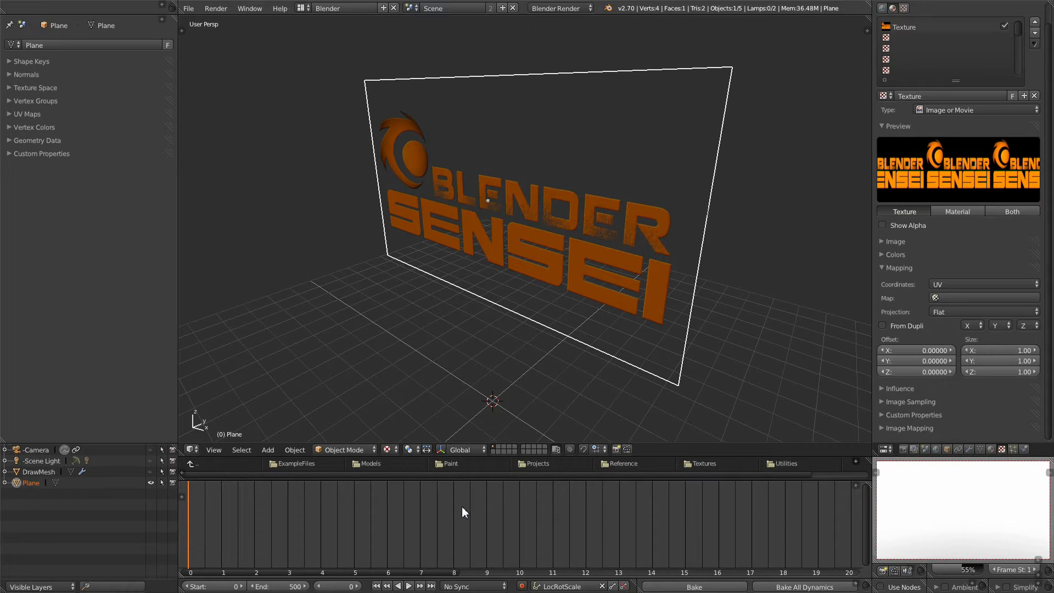
{"action": "middle_click_drag", "start_coordinate": [582, 346], "coordinate": [607, 184]}
{"action": "middle_click_drag", "start_coordinate": [522, 222], "coordinate": [560, 222]}
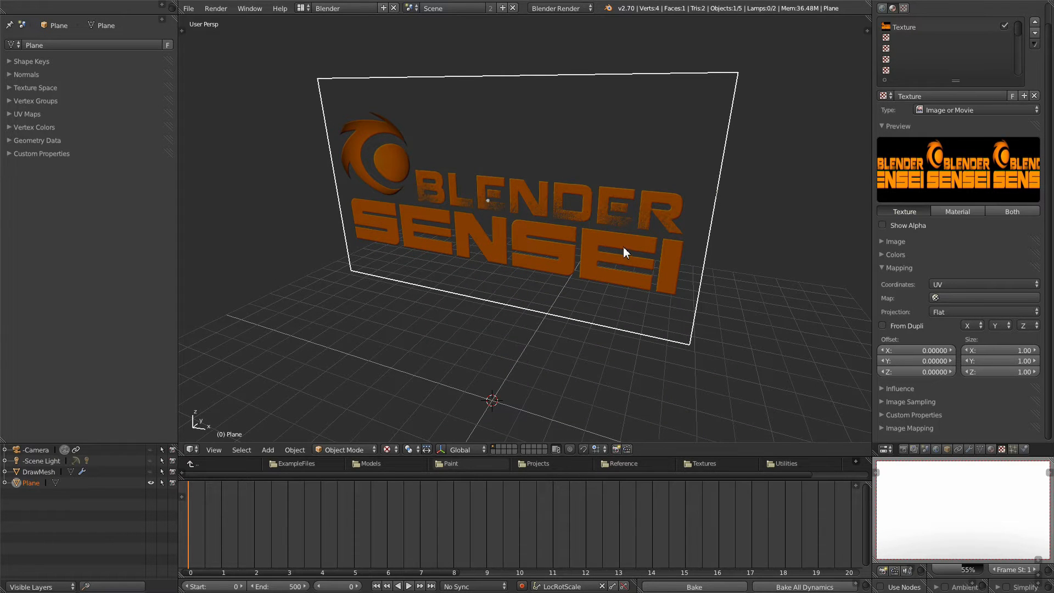
{"action": "middle_click_drag", "start_coordinate": [614, 249], "coordinate": [497, 236]}
{"action": "middle_click_drag", "start_coordinate": [656, 254], "coordinate": [578, 269]}
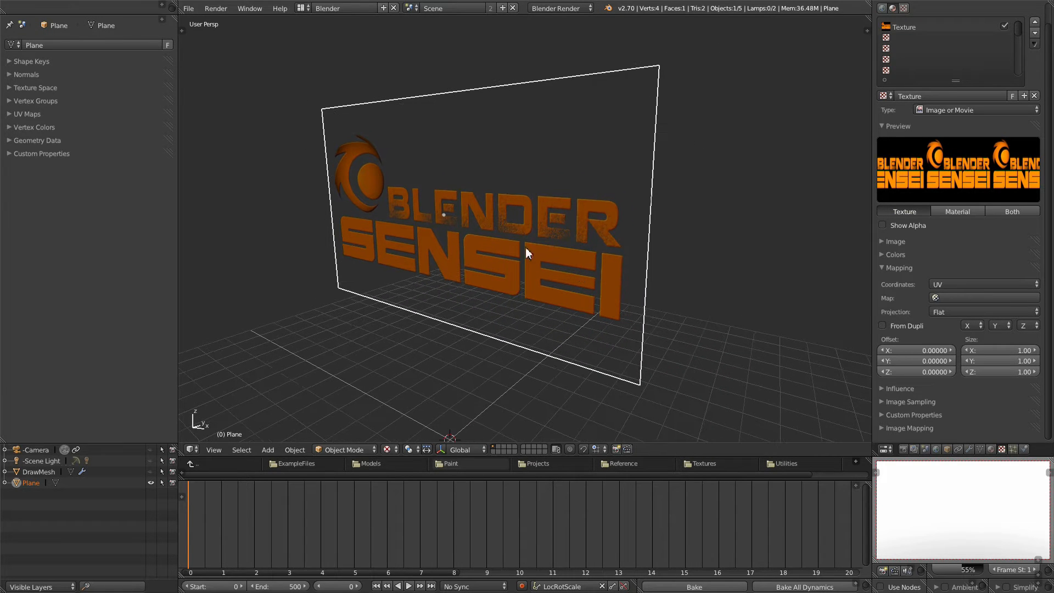
- Duplicate the logo plane, leaving the copy in exactly the same position as the original
{"action": "key", "text": "shift+d"}
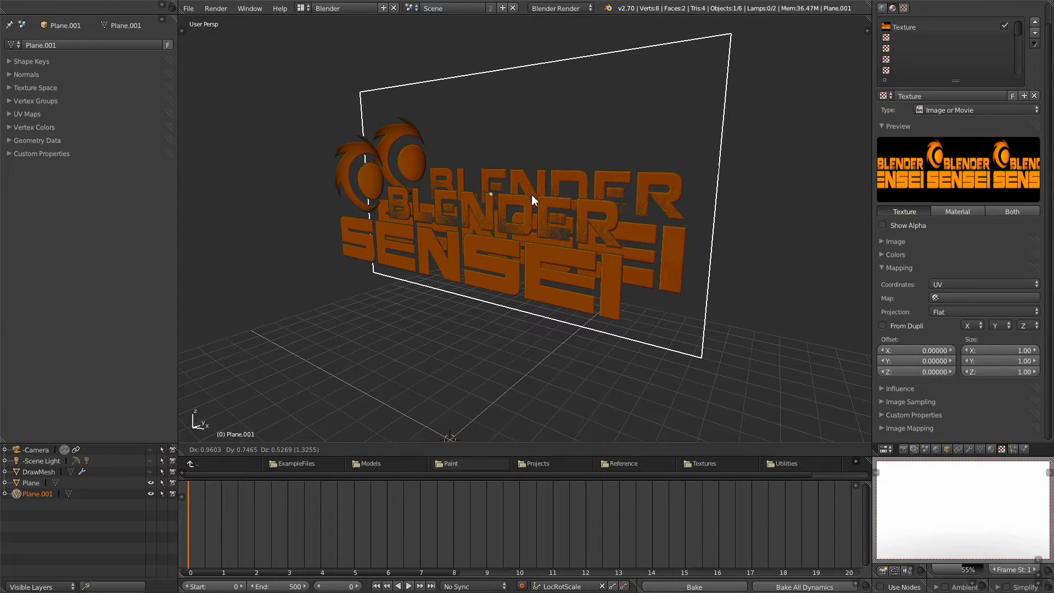
{"action": "right_click", "coordinate": [531, 194]}
{"action": "mouse_move", "coordinate": [471, 259]}
{"action": "middle_mouse_down"}
{"action": "mouse_move", "coordinate": [476, 271]}
{"action": "mouse_move", "coordinate": [506, 274]}
{"action": "mouse_move", "coordinate": [516, 255]}
{"action": "mouse_move", "coordinate": [482, 264]}
{"action": "middle_mouse_up"}
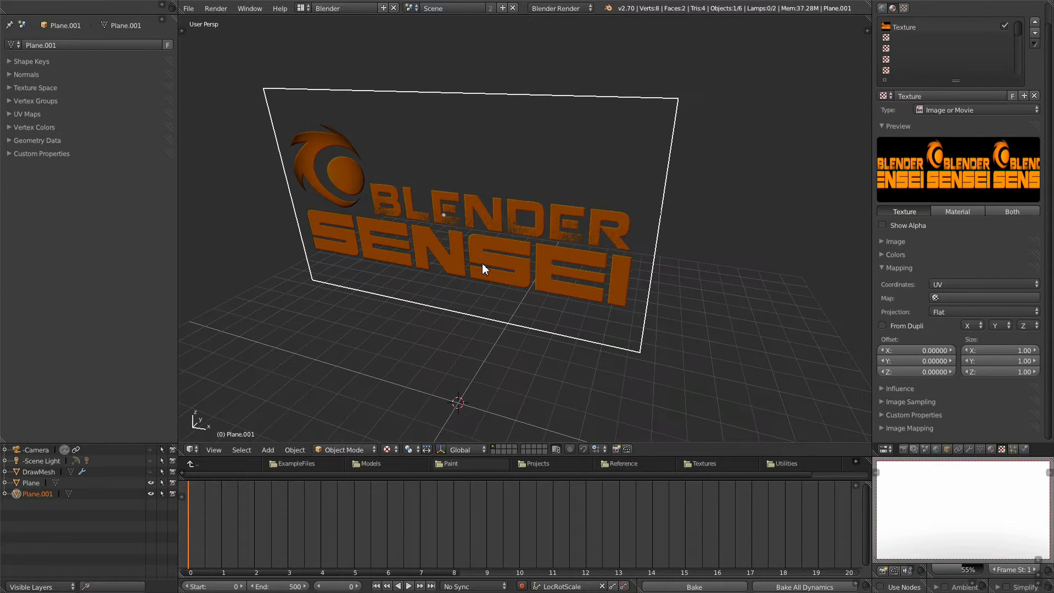
- Rename the duplicated plane GlassBroken and the original plane GlassNotBroken
{"action": "double_click", "coordinate": [35, 496]}
{"action": "type", "text": "GlassBroken"}
{"action": "key", "text": "Return"}
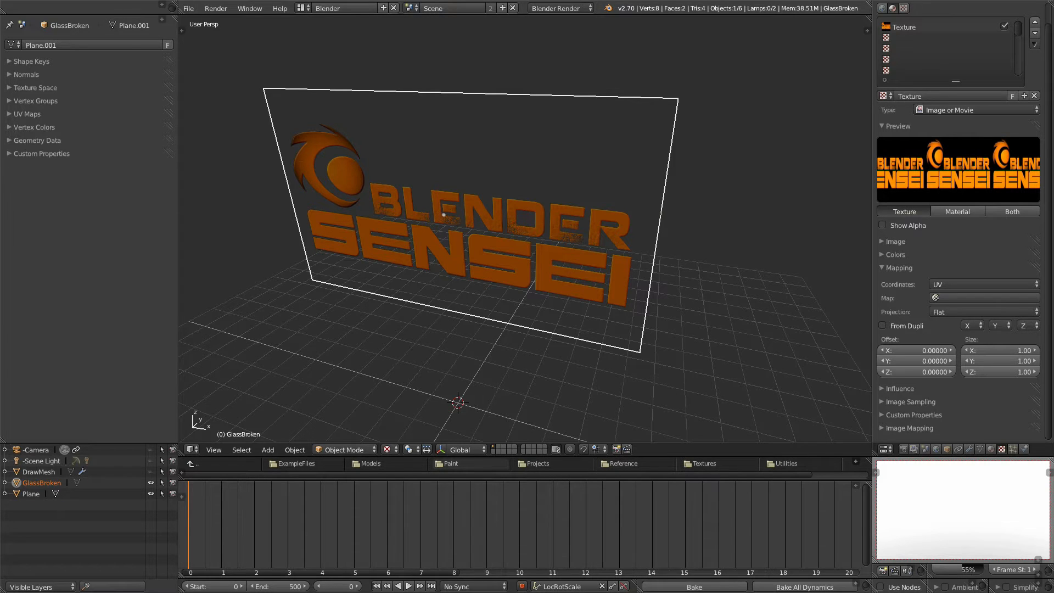
{"action": "left_click", "coordinate": [32, 495]}
{"action": "double_click", "coordinate": [32, 496]}
{"action": "type", "text": "GlassNotBroken"}
{"action": "key", "text": "Return"}
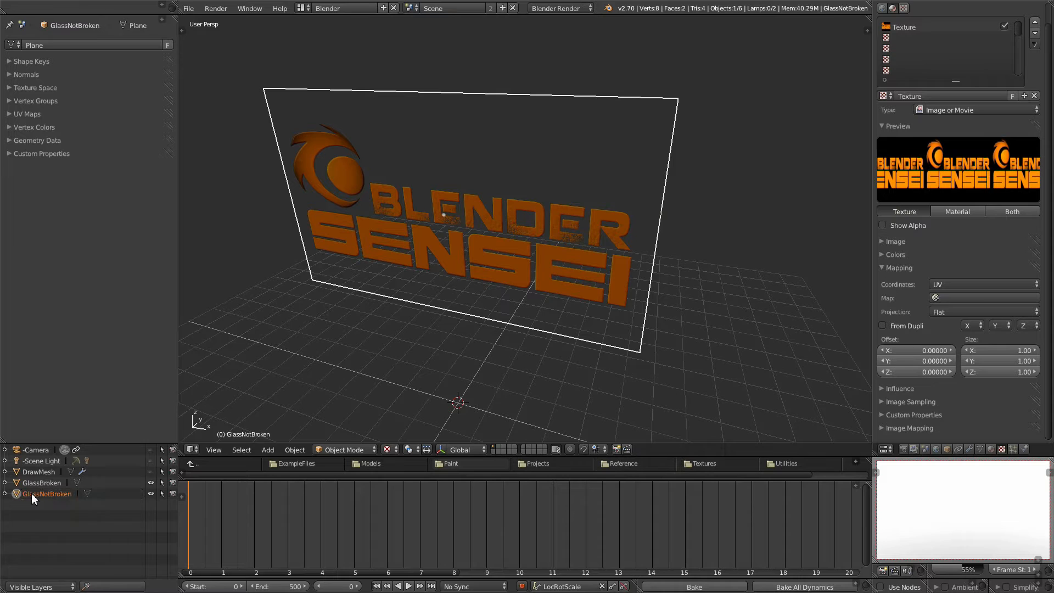
- Keyframe GlassNotBroken's viewport and render visibility as switched on at frame 0
{"action": "middle_click_drag", "start_coordinate": [451, 439], "coordinate": [456, 423]}
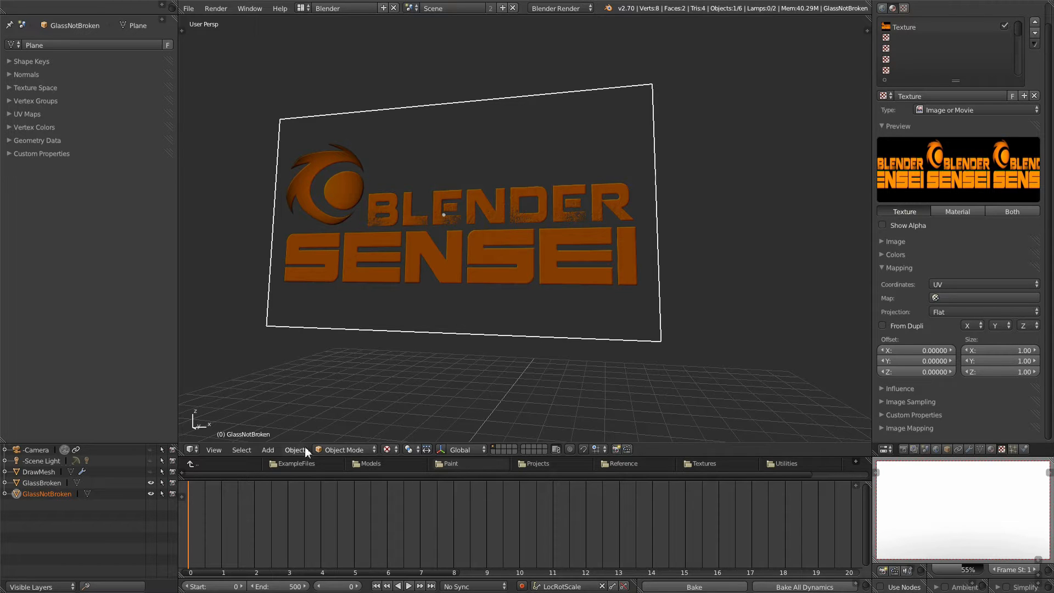
{"action": "middle_click_drag", "start_coordinate": [605, 364], "coordinate": [552, 308]}
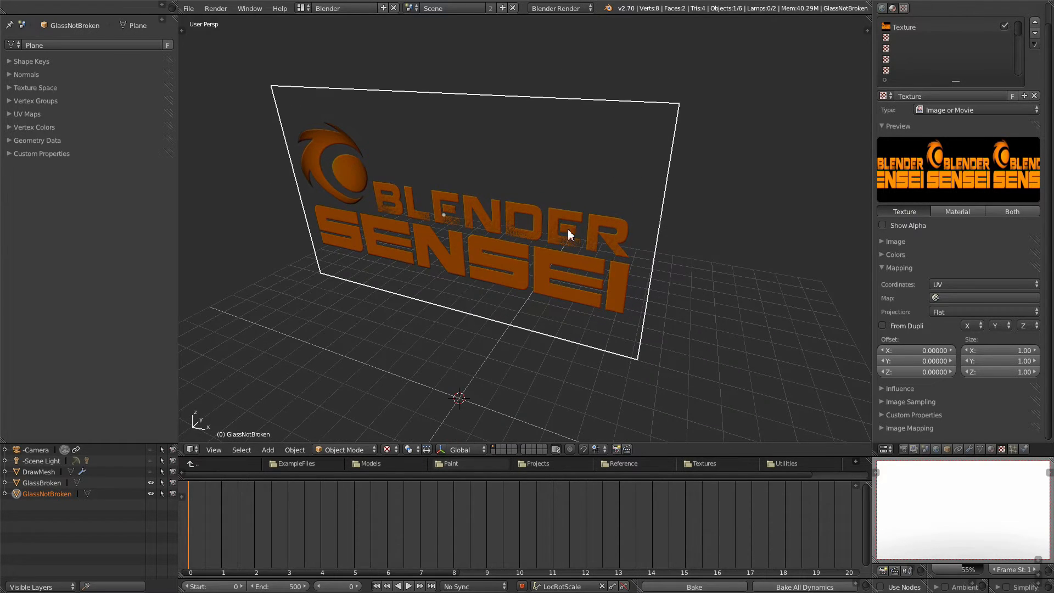
{"action": "middle_click_drag", "start_coordinate": [464, 333], "coordinate": [475, 310]}
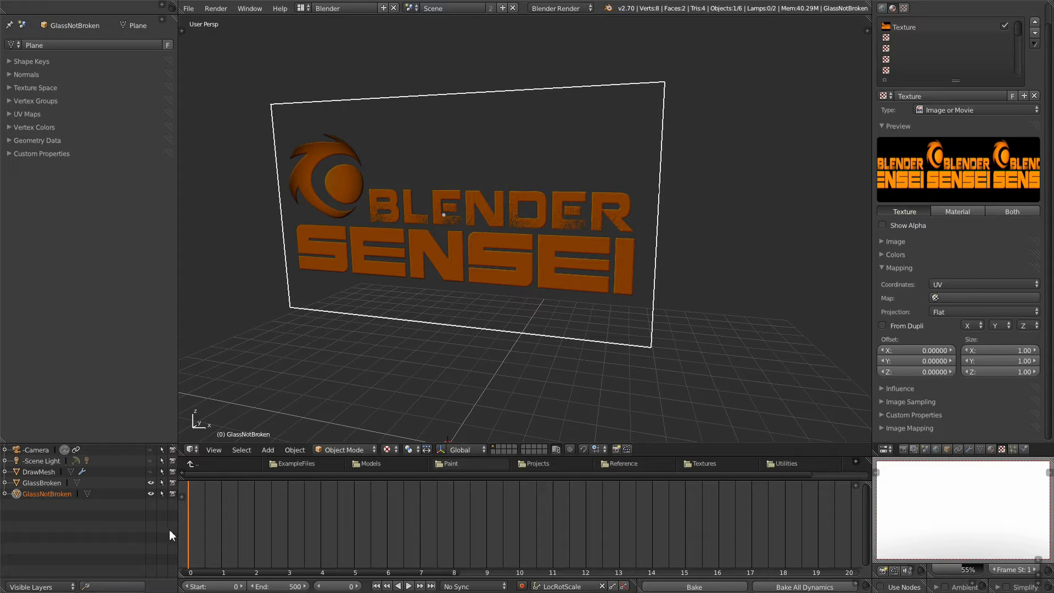
{"action": "left_click", "coordinate": [151, 494]}
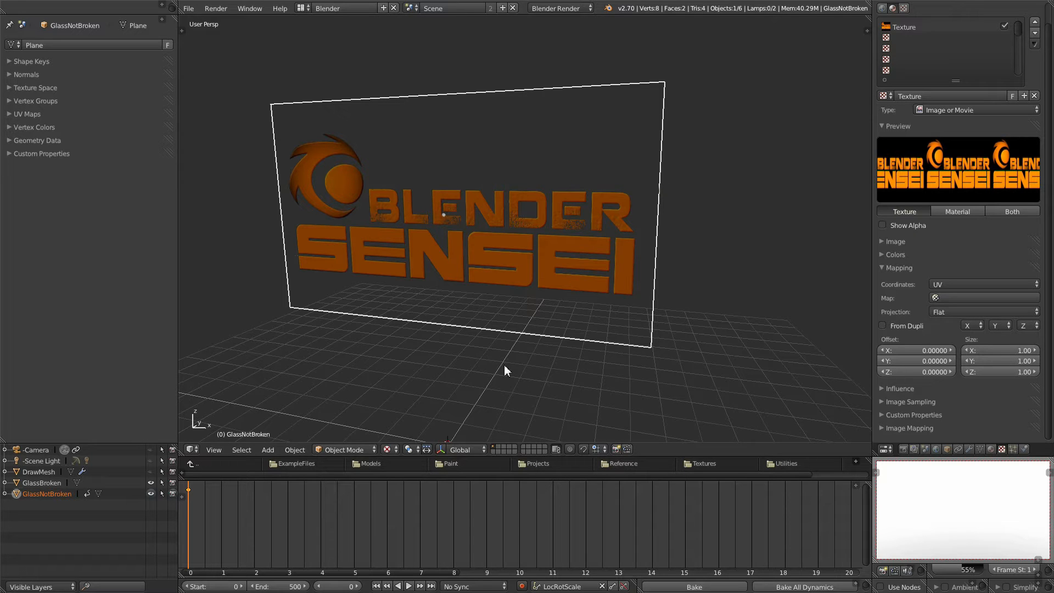
- Switch off and keyframe GlassNotBroken's render and viewport visibility at frame 125, and return to frame 0
{"action": "left_click_drag", "start_coordinate": [191, 511], "coordinate": [355, 529]}
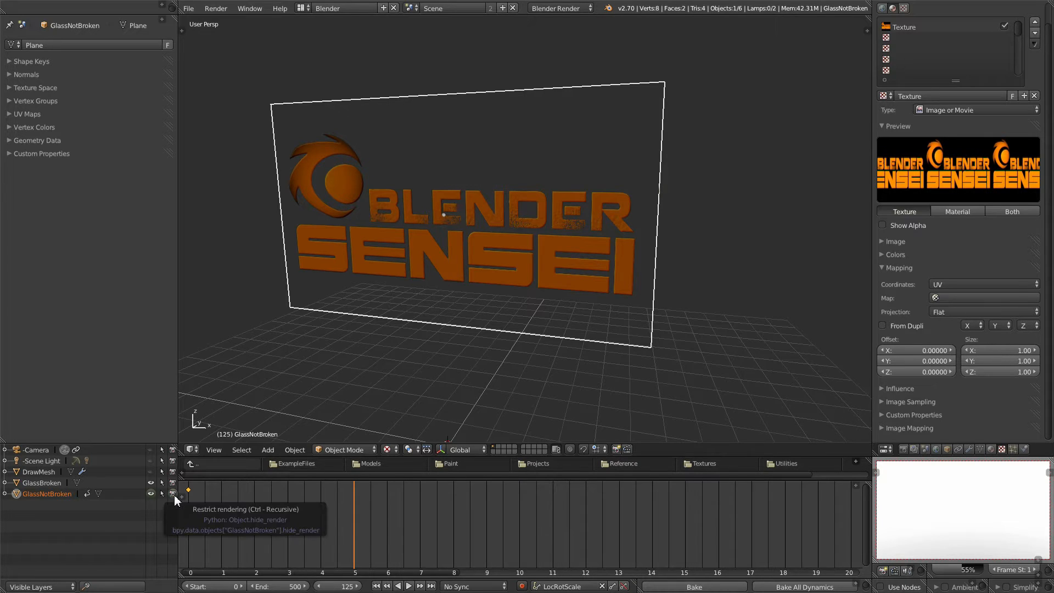
{"action": "left_click", "coordinate": [174, 494]}
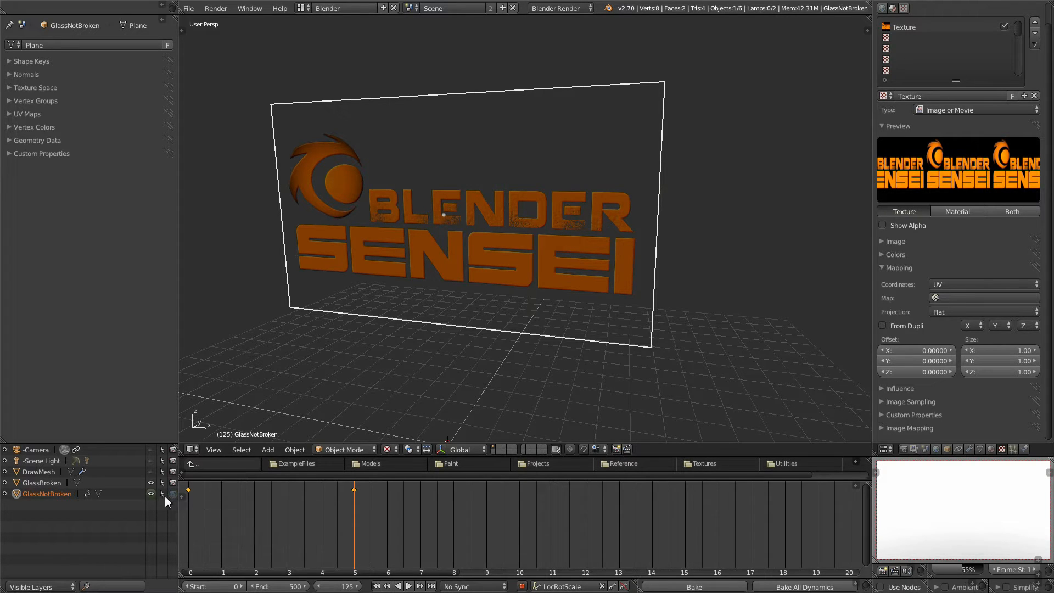
{"action": "left_click", "coordinate": [152, 495]}
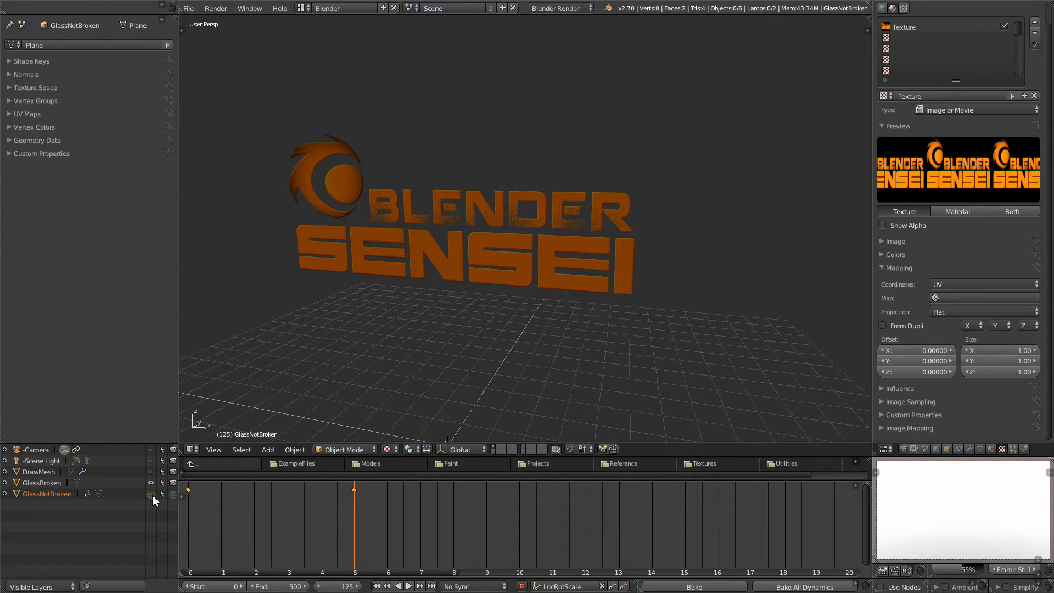
{"action": "left_click", "coordinate": [152, 495]}
{"action": "left_click", "coordinate": [350, 522]}
{"action": "left_click_drag", "start_coordinate": [339, 523], "coordinate": [175, 515]}
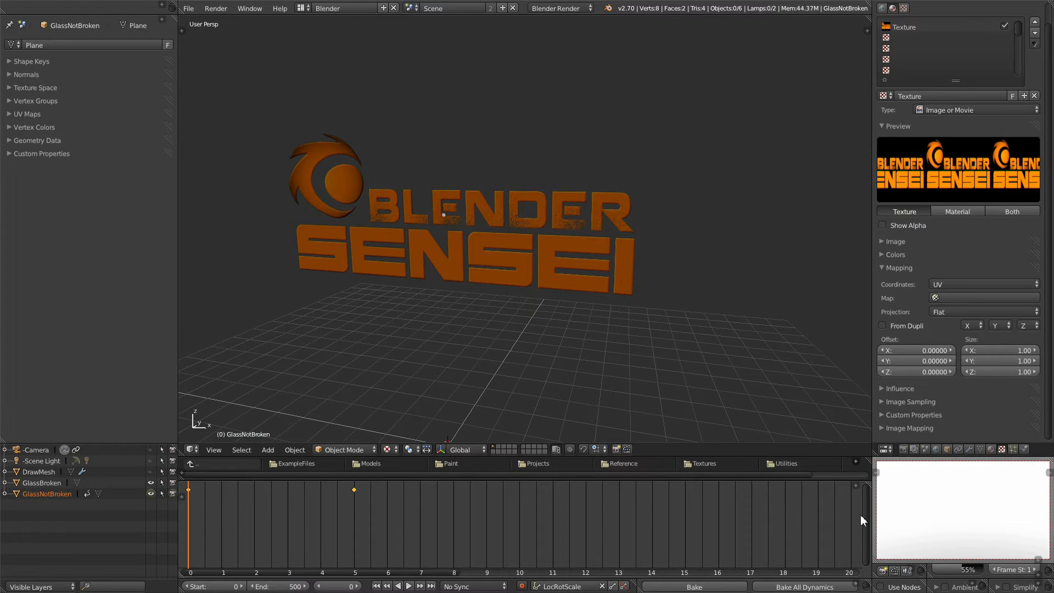
- Switch off and keyframe GlassBroken's viewport and render visibility at frame 0
{"action": "left_click", "coordinate": [41, 484]}
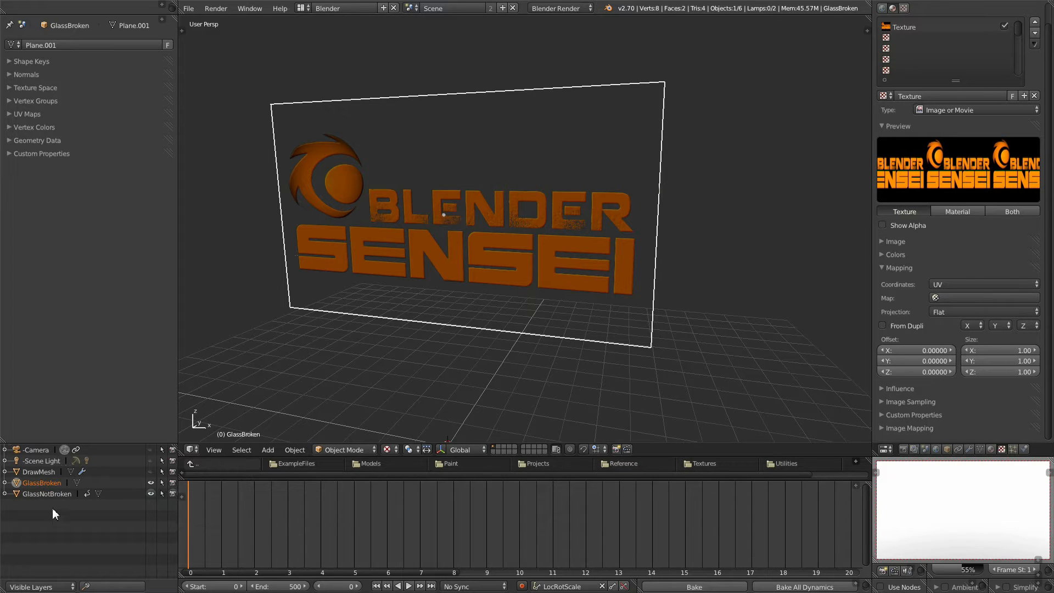
{"action": "left_click", "coordinate": [151, 483]}
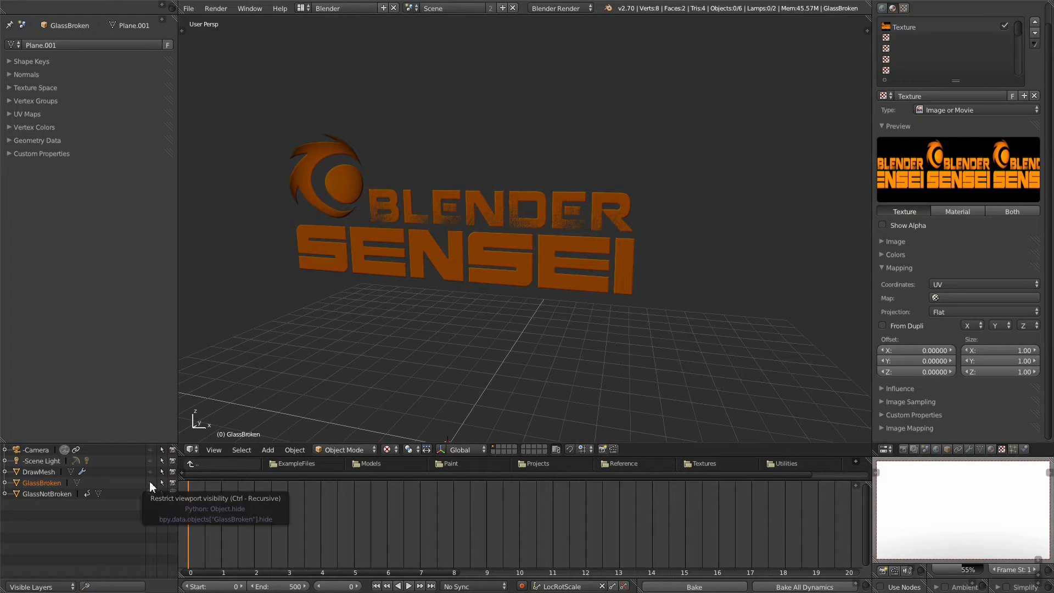
{"action": "key", "text": "i"}
{"action": "left_click", "coordinate": [173, 483]}
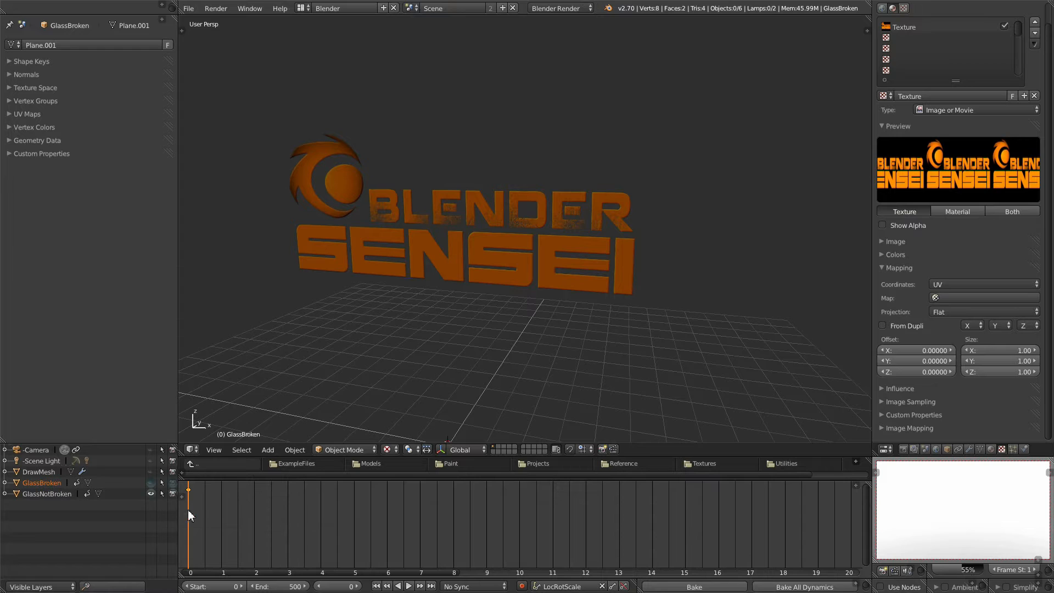
- Switch on and keyframe GlassBroken's viewport and render visibility at frame 126
{"action": "left_click_drag", "start_coordinate": [189, 512], "coordinate": [354, 523]}
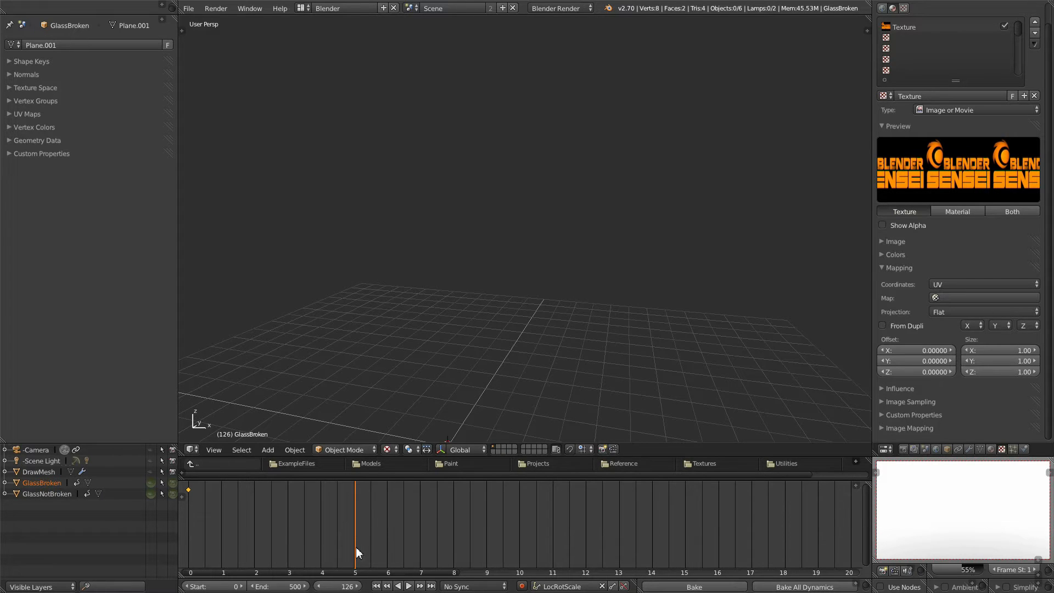
{"action": "left_click", "coordinate": [155, 483]}
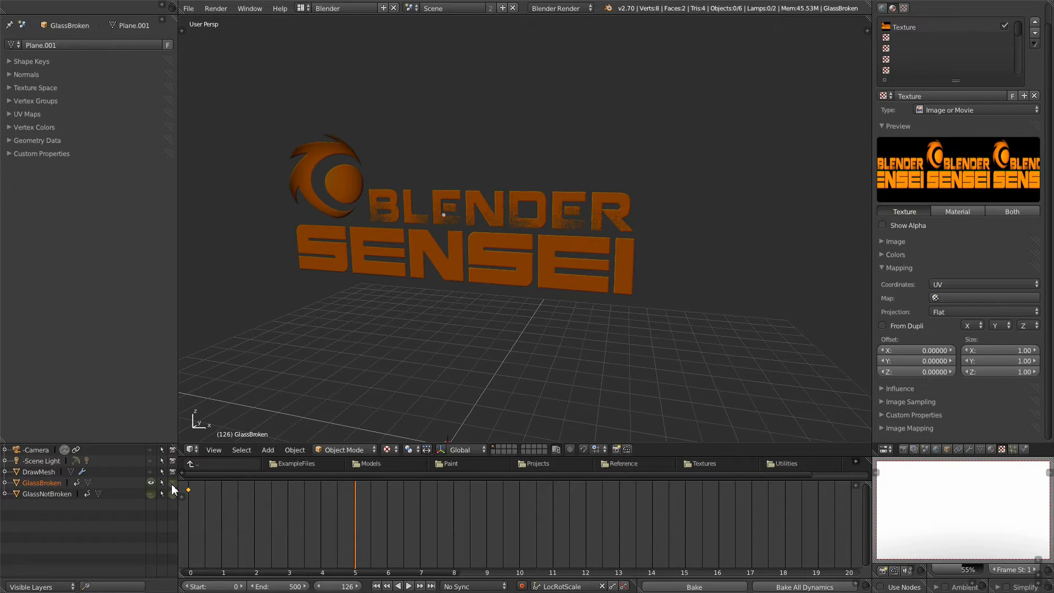
{"action": "left_click", "coordinate": [172, 483]}
{"action": "left_click_drag", "start_coordinate": [353, 513], "coordinate": [360, 545]}
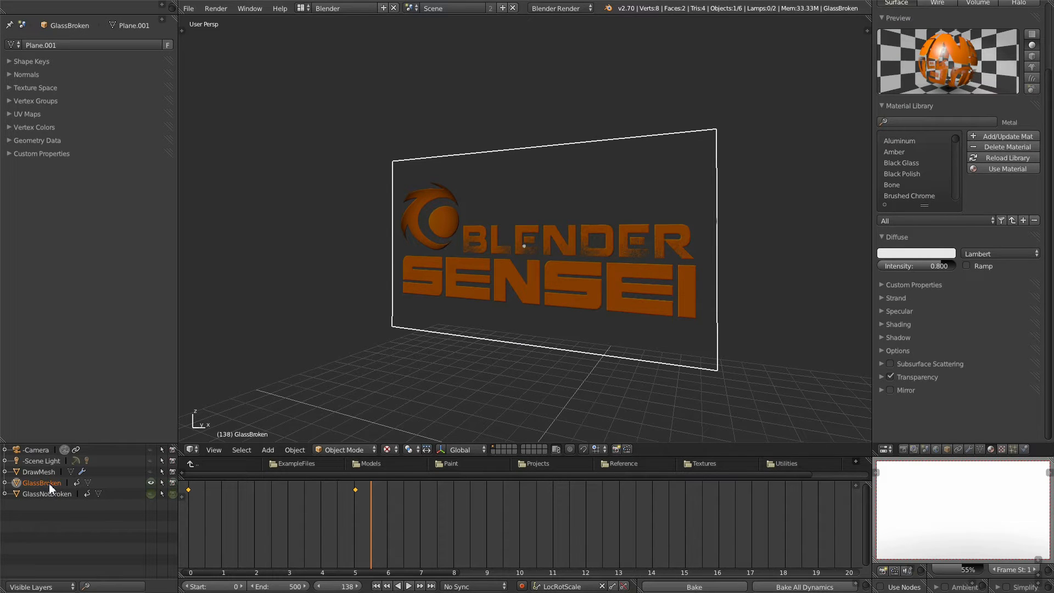
- Subdivide the whole GlassBroken mesh six times in Edit Mode to make a dense grid, and return to Object Mode
{"action": "middle_click_drag", "start_coordinate": [631, 298], "coordinate": [669, 304]}
{"action": "key", "text": "Tab"}
{"action": "scroll", "coordinate": [662, 303], "scroll_direction": "up", "scroll_amount": 1}
{"action": "key", "text": "w"}
{"action": "key", "text": "shift+r"}
{"action": "key", "text": "shift+r"}
{"action": "key", "text": "shift+r"}
{"action": "key", "text": "shift+r"}
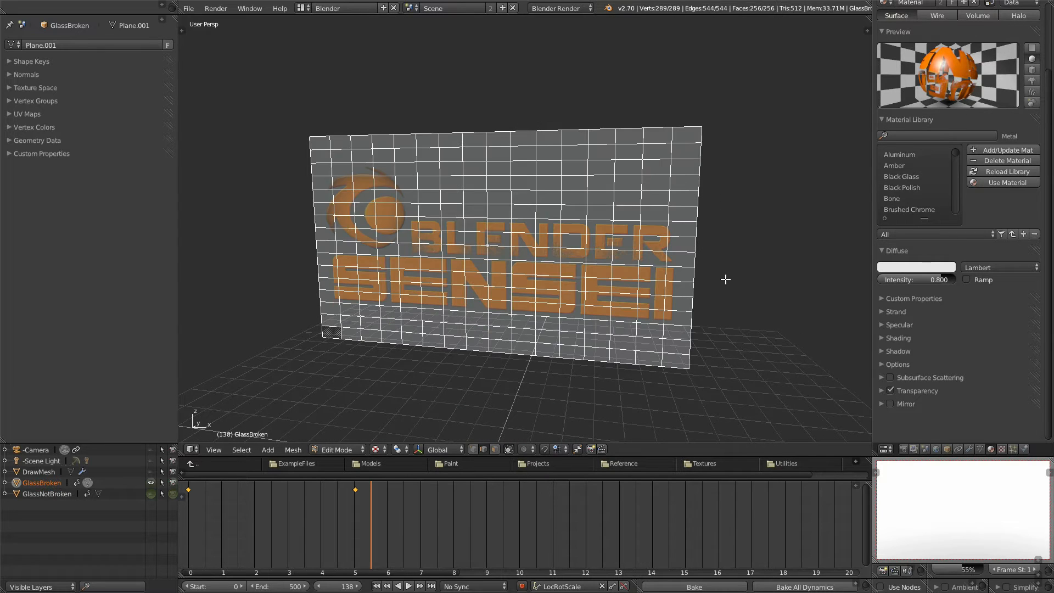
{"action": "middle_click_drag", "start_coordinate": [727, 282], "coordinate": [701, 271]}
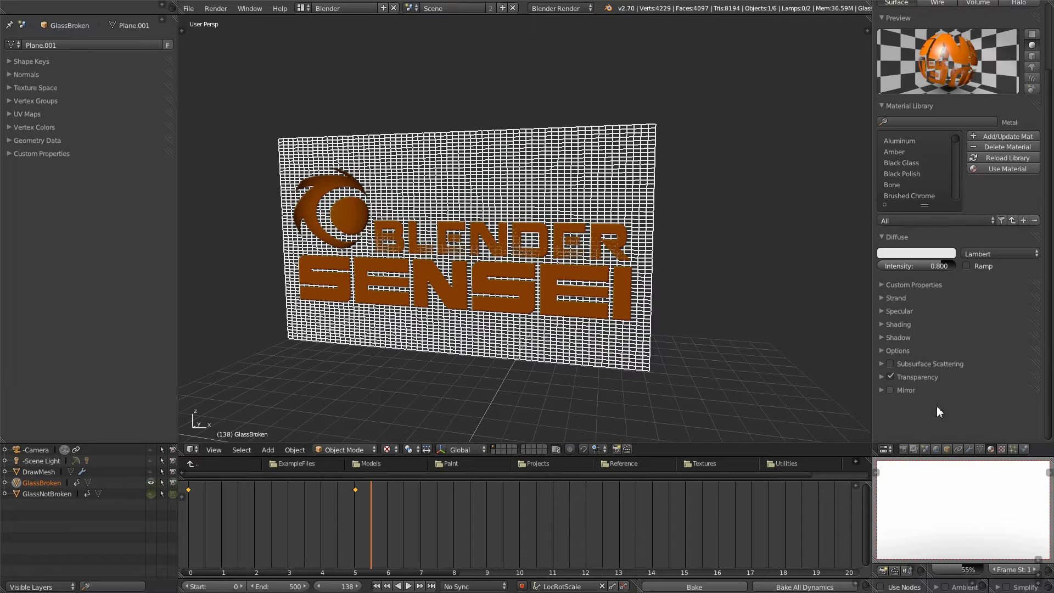
- Add a Decimate modifier to GlassBroken and enable Triangulate
{"action": "left_click", "coordinate": [969, 449]}
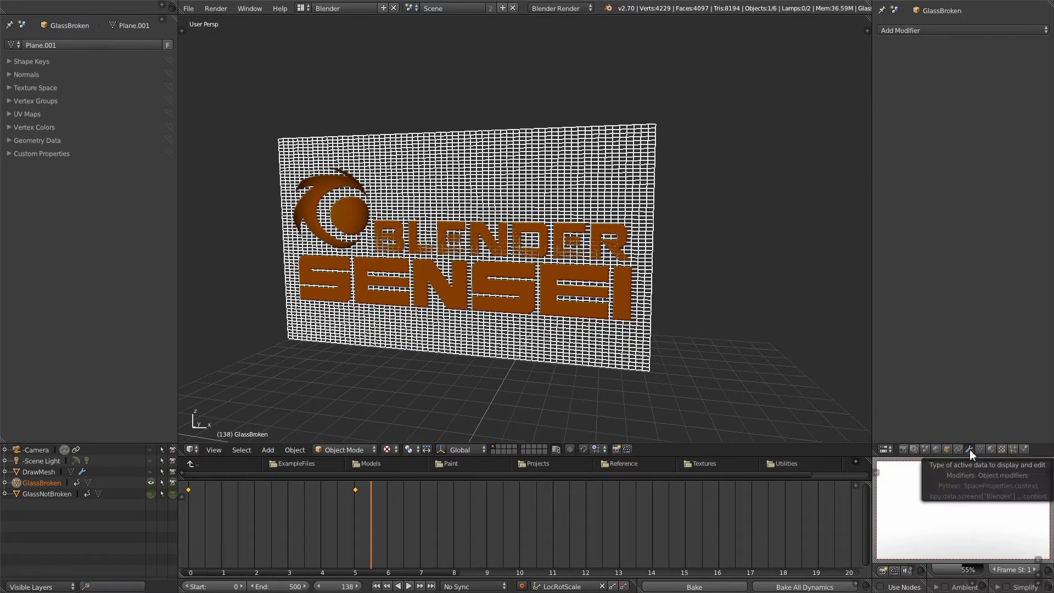
{"action": "left_click", "coordinate": [969, 29]}
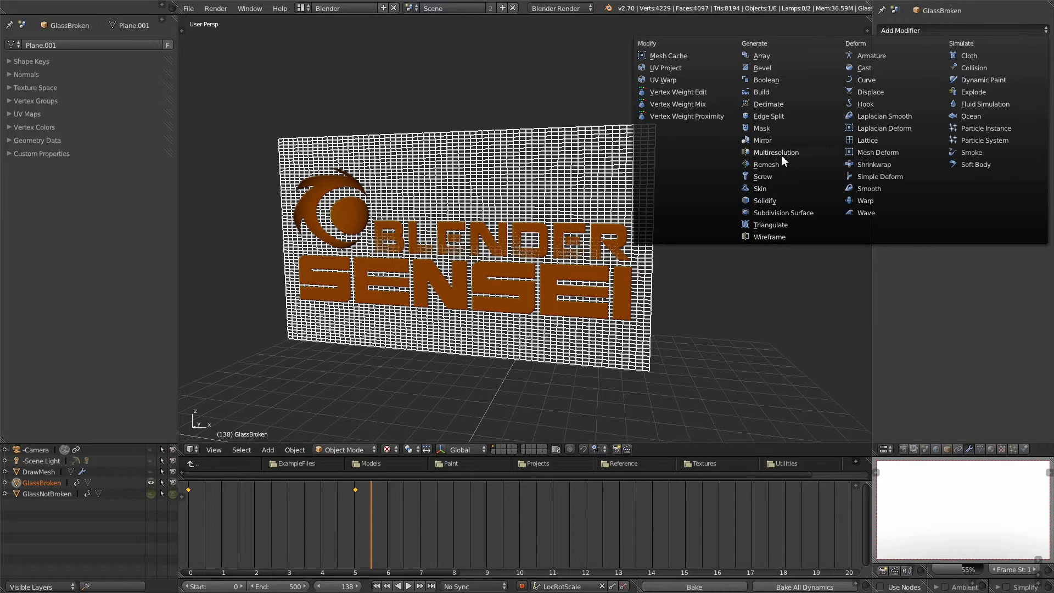
{"action": "left_click", "coordinate": [783, 108]}
{"action": "middle_click_drag", "start_coordinate": [724, 235], "coordinate": [749, 235]}
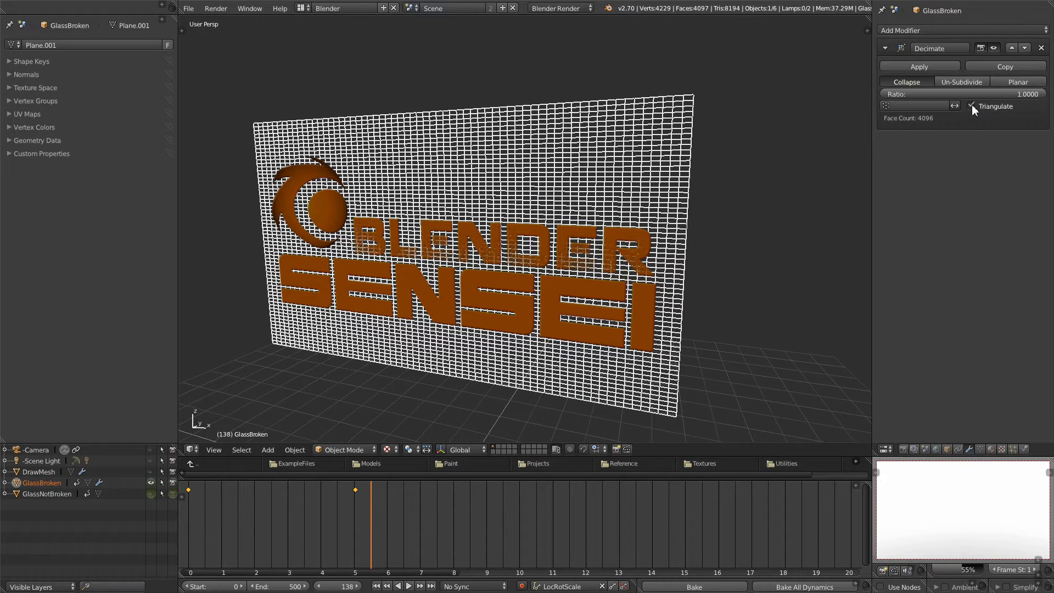
- Lower the Decimate ratio to 0.1864 to get irregular shards, and apply the modifier
{"action": "left_click_drag", "start_coordinate": [1034, 94], "coordinate": [989, 94]}
{"action": "middle_click_drag", "start_coordinate": [556, 289], "coordinate": [569, 303]}
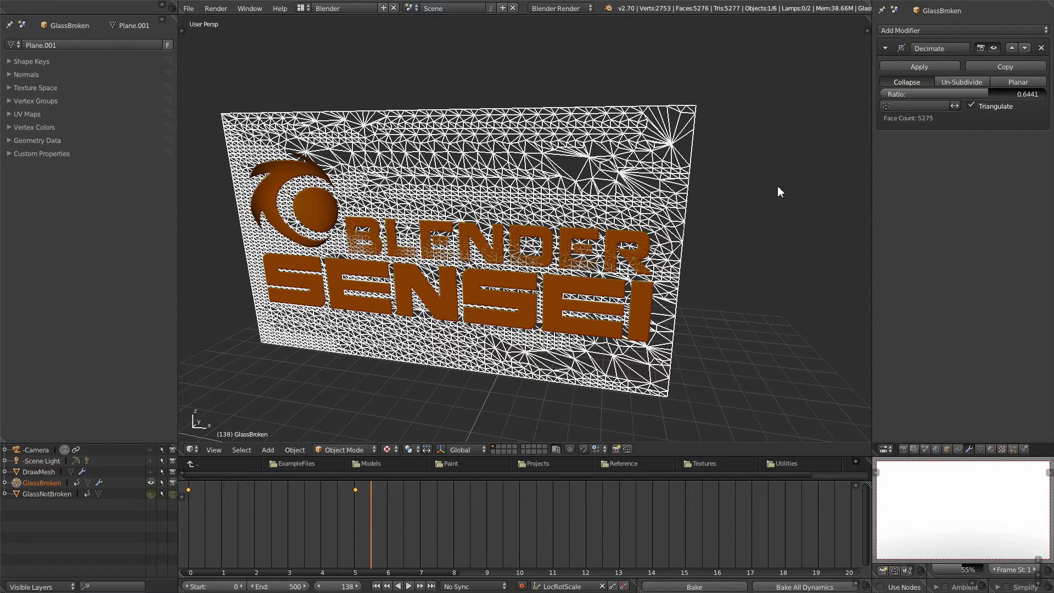
{"action": "mouse_move", "coordinate": [694, 245]}
{"action": "middle_mouse_down"}
{"action": "mouse_move", "coordinate": [714, 249]}
{"action": "mouse_move", "coordinate": [692, 252]}
{"action": "middle_mouse_up"}
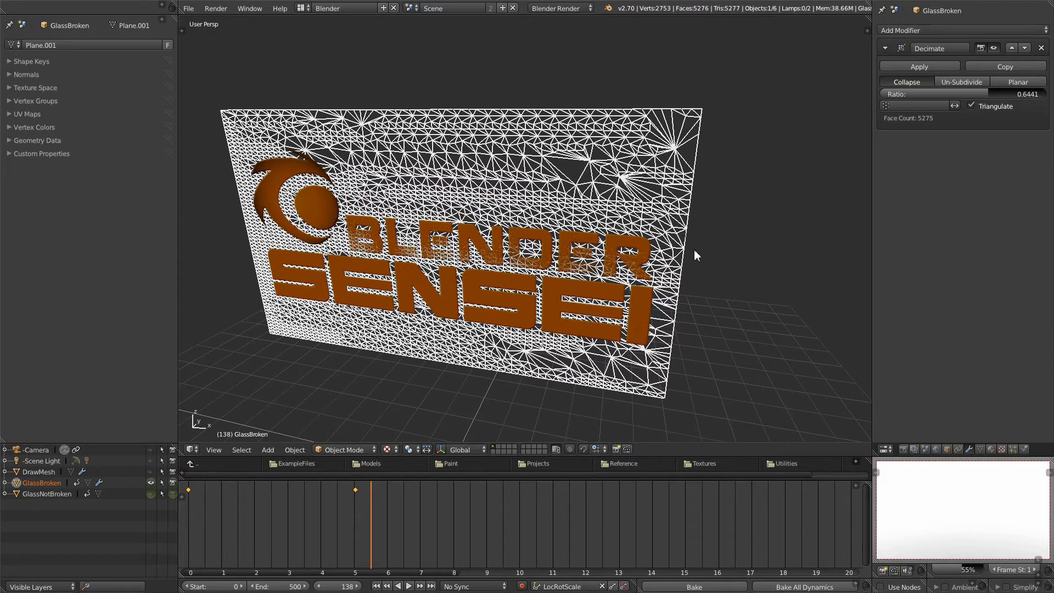
{"action": "left_click_drag", "start_coordinate": [986, 94], "coordinate": [946, 93]}
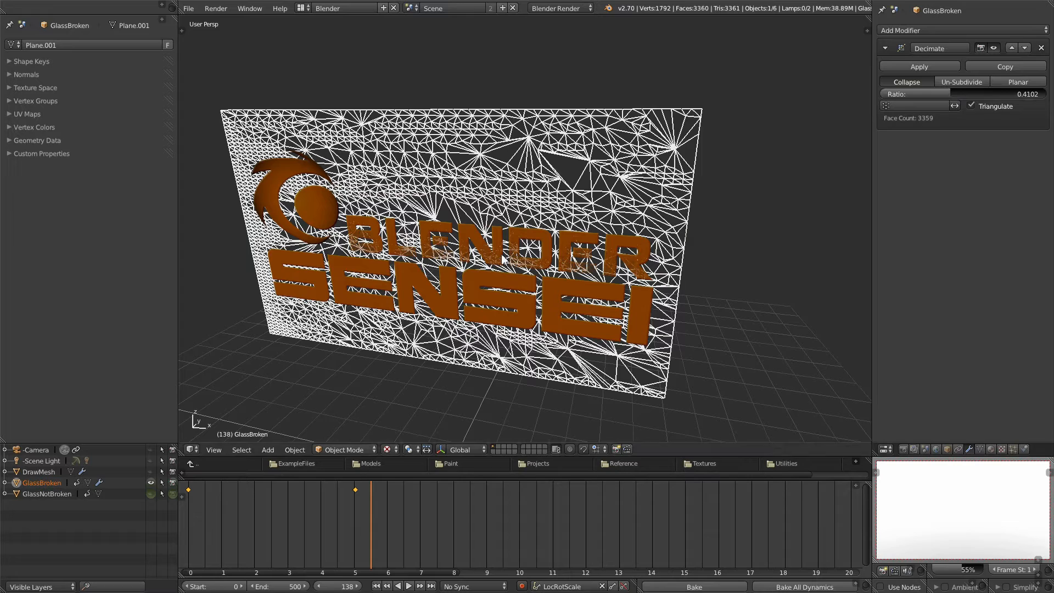
{"action": "left_click_drag", "start_coordinate": [945, 94], "coordinate": [902, 93]}
{"action": "middle_click_drag", "start_coordinate": [631, 258], "coordinate": [601, 263]}
{"action": "left_click_drag", "start_coordinate": [909, 94], "coordinate": [908, 95]}
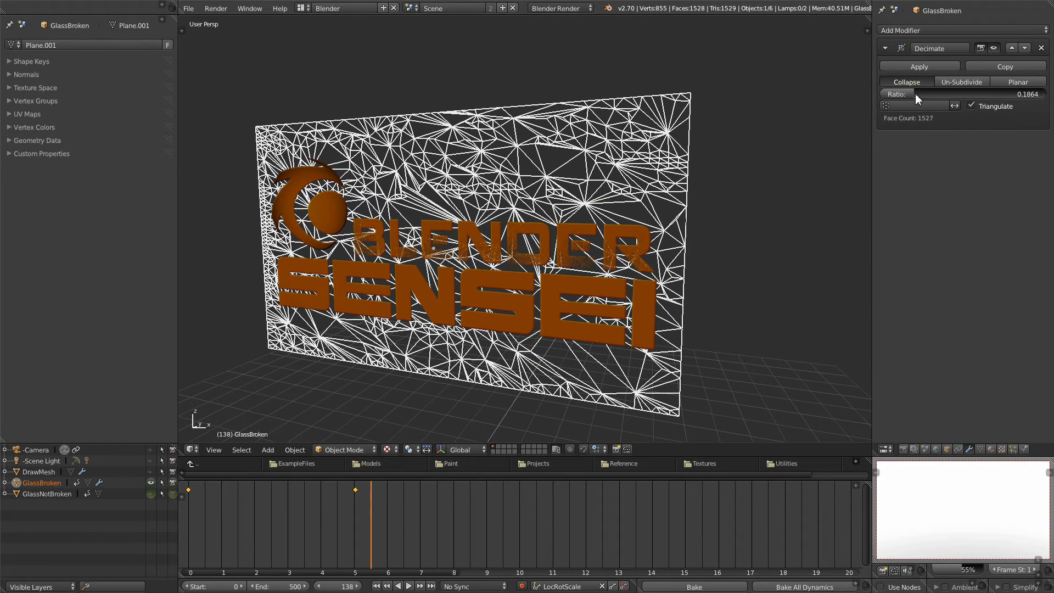
{"action": "middle_click_drag", "start_coordinate": [585, 269], "coordinate": [604, 272]}
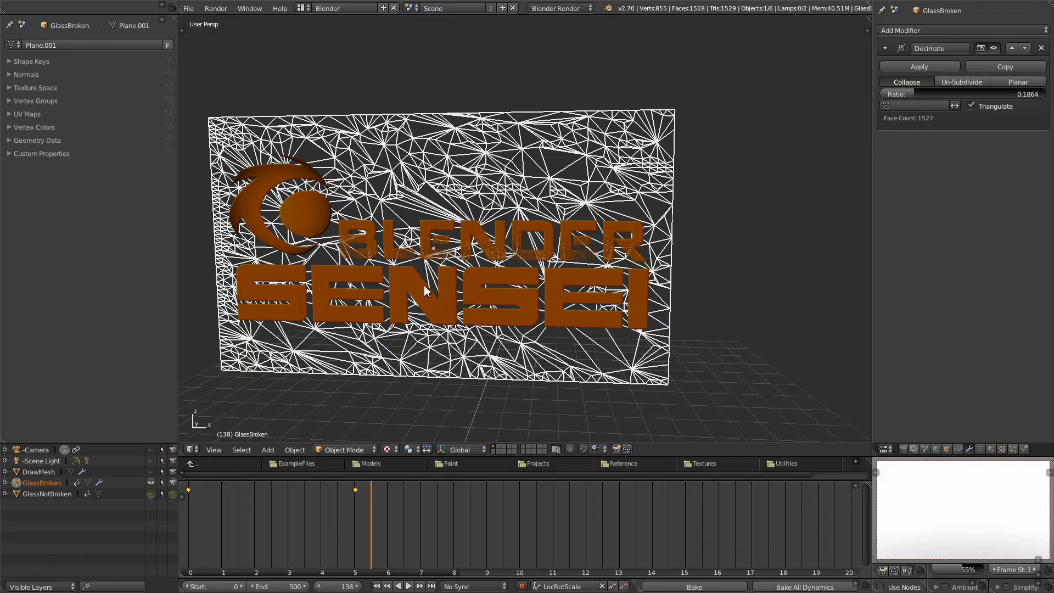
{"action": "left_click", "coordinate": [917, 66]}
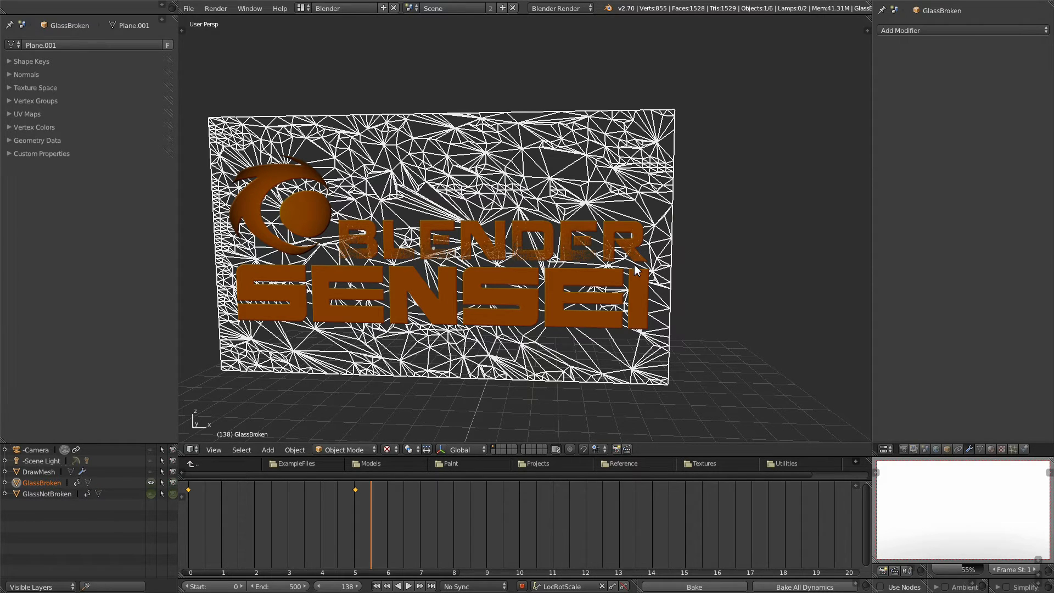
- Subdivide the entire decimated GlassBroken mesh once in Edit Mode
{"action": "key", "text": "Tab"}
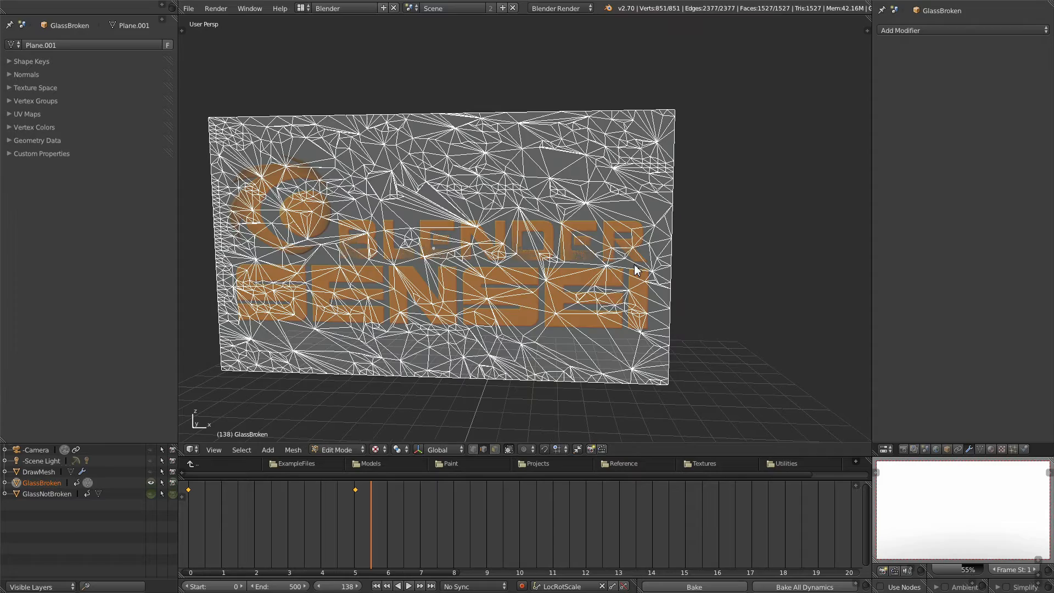
{"action": "key", "text": "w"}
{"action": "left_click", "coordinate": [586, 266]}
{"action": "middle_click_drag", "start_coordinate": [557, 242], "coordinate": [434, 271]}
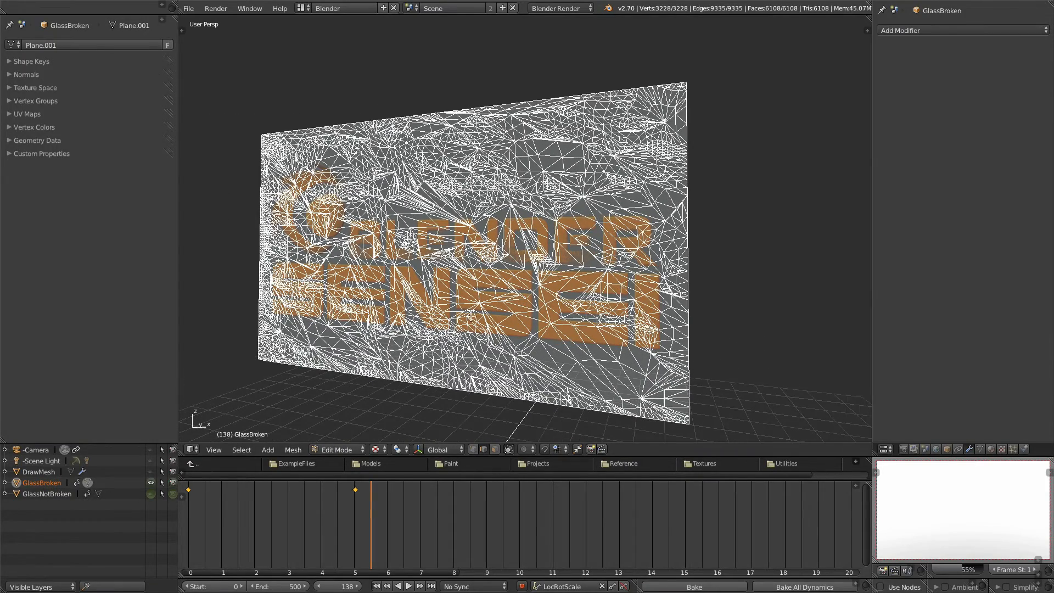
{"action": "middle_click_drag", "start_coordinate": [508, 292], "coordinate": [484, 277]}
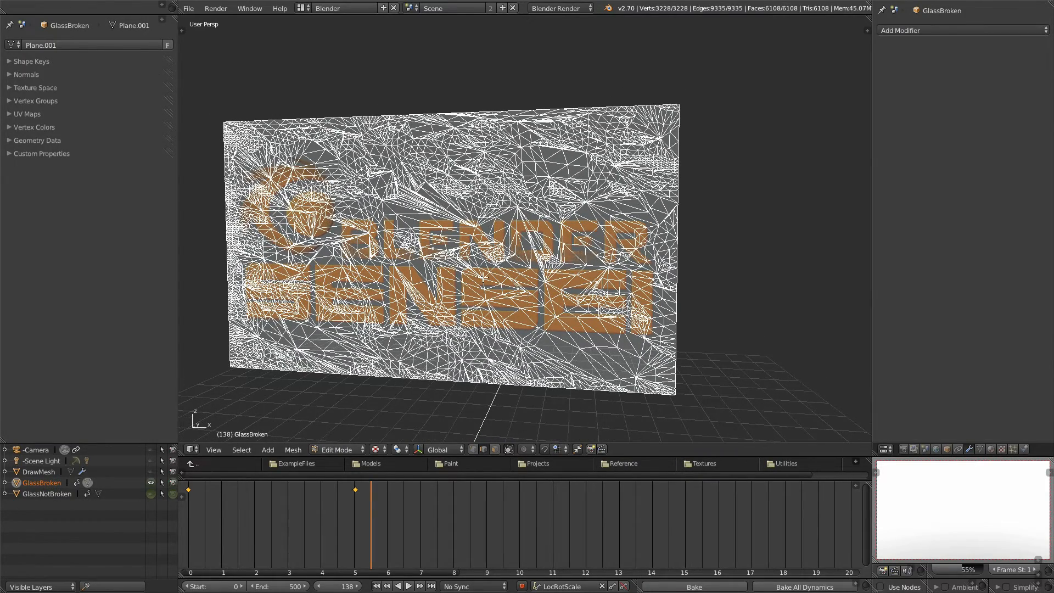
- Return to Object Mode and apply the Quick Explode effect to GlassBroken
{"action": "key", "text": "Tab"}
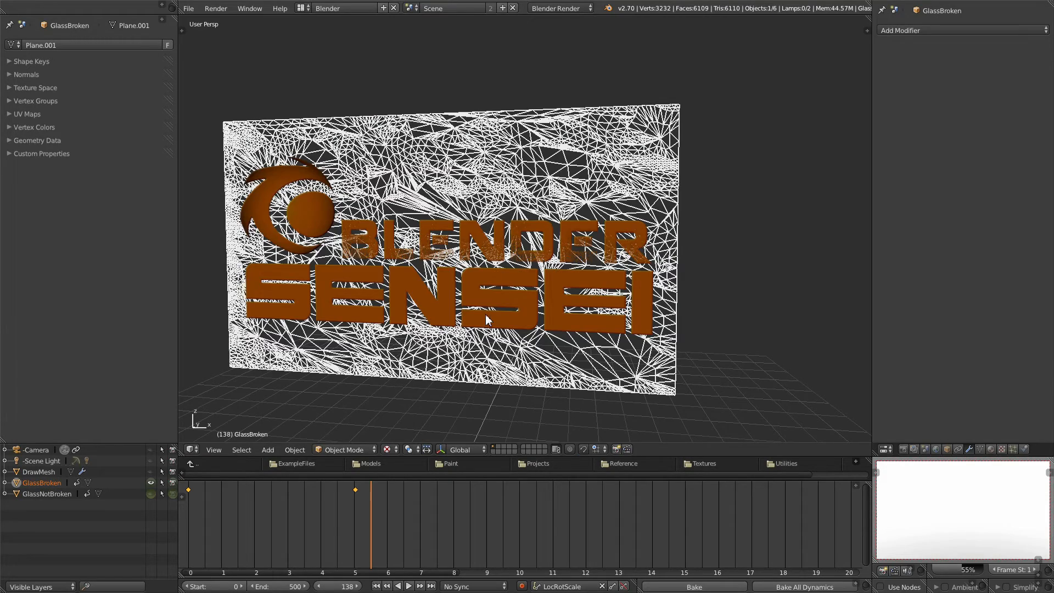
{"action": "middle_click_drag", "start_coordinate": [486, 315], "coordinate": [533, 304], "text": "shift"}
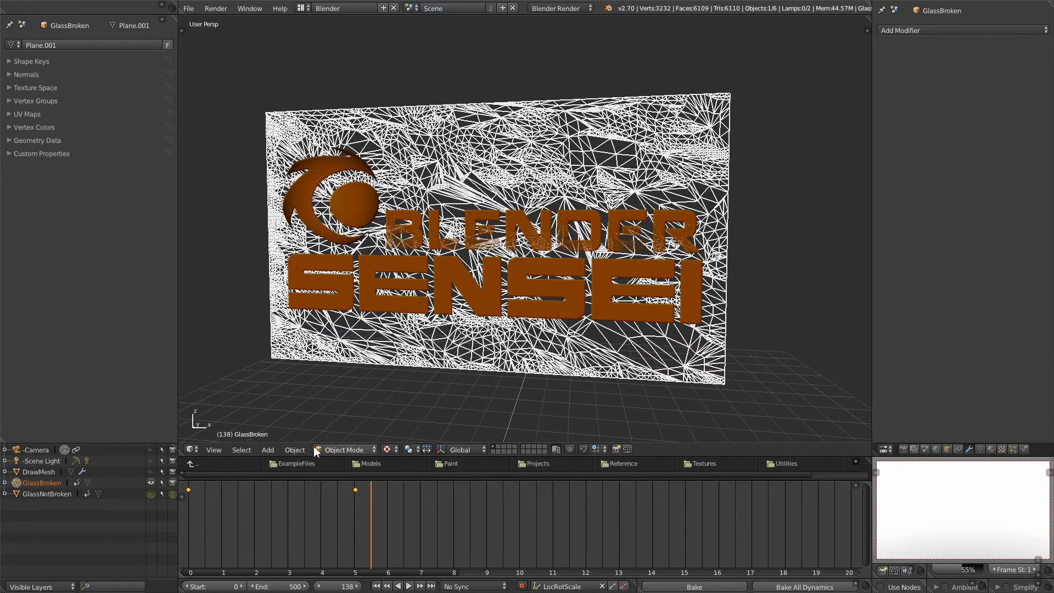
{"action": "left_click", "coordinate": [295, 450]}
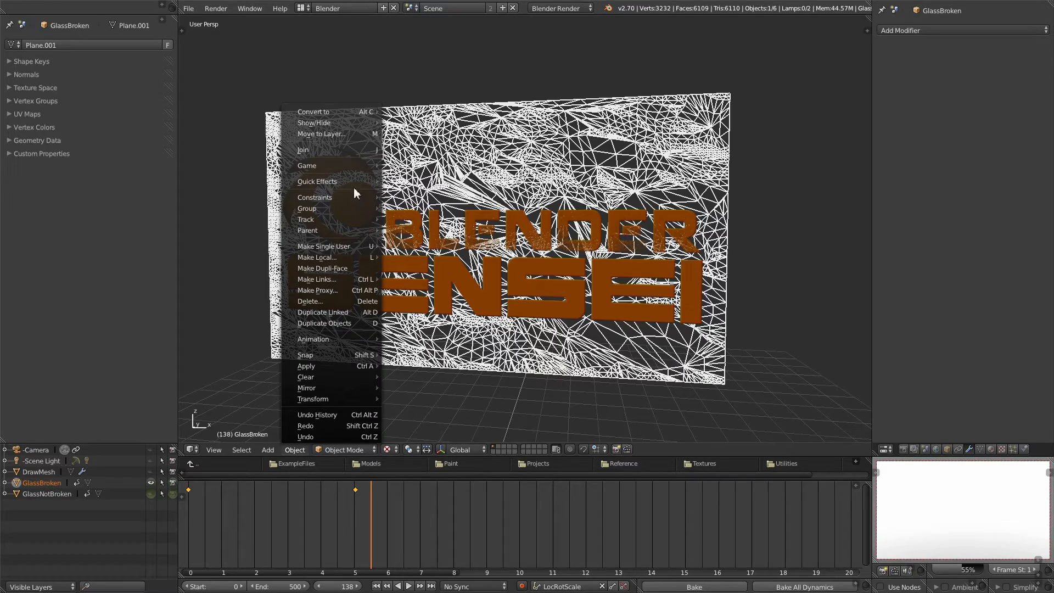
{"action": "mouse_move", "coordinate": [352, 183]}
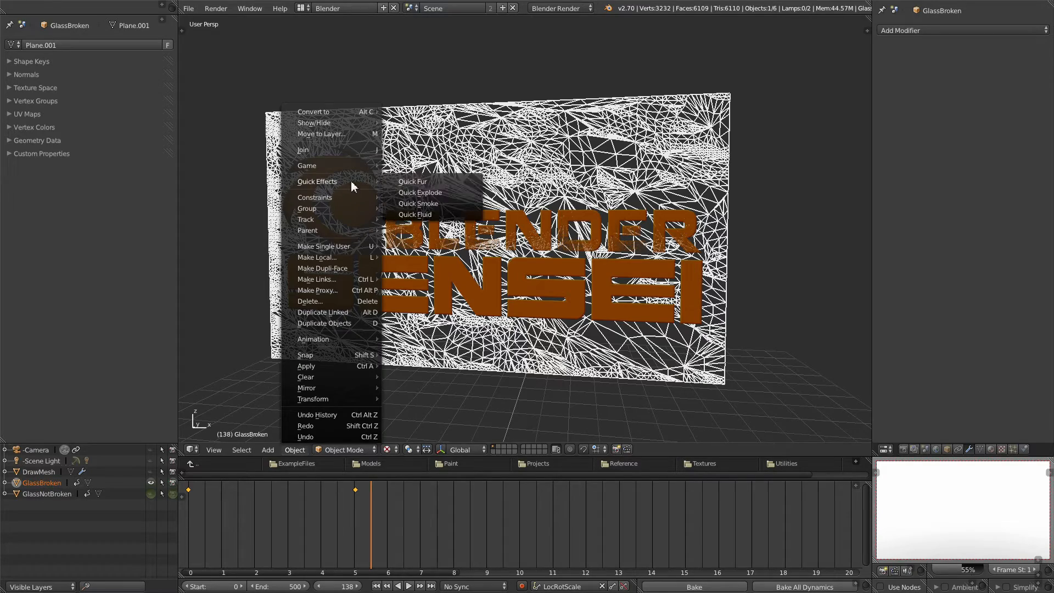
{"action": "left_click", "coordinate": [430, 193]}
{"action": "mouse_move", "coordinate": [630, 273]}
{"action": "middle_mouse_down"}
{"action": "mouse_move", "coordinate": [602, 278]}
{"action": "mouse_move", "coordinate": [632, 283]}
{"action": "middle_mouse_up"}
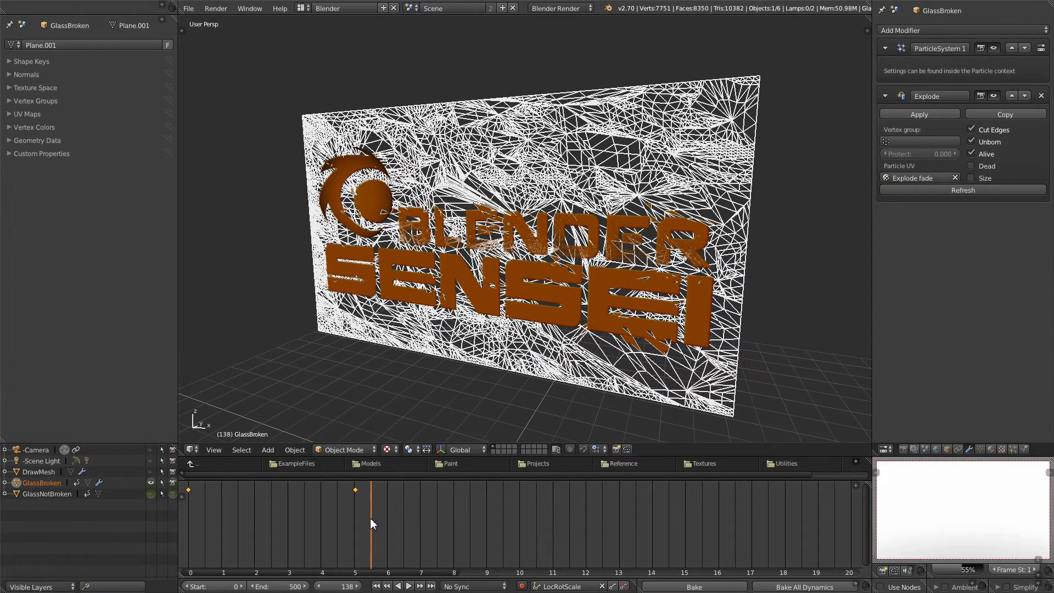
- Scrub the frames just after 138 and examine how the exploded shards of GlassBroken separate from several angles
{"action": "left_click_drag", "start_coordinate": [370, 519], "coordinate": [377, 522]}
{"action": "middle_click_drag", "start_coordinate": [657, 243], "coordinate": [632, 251]}
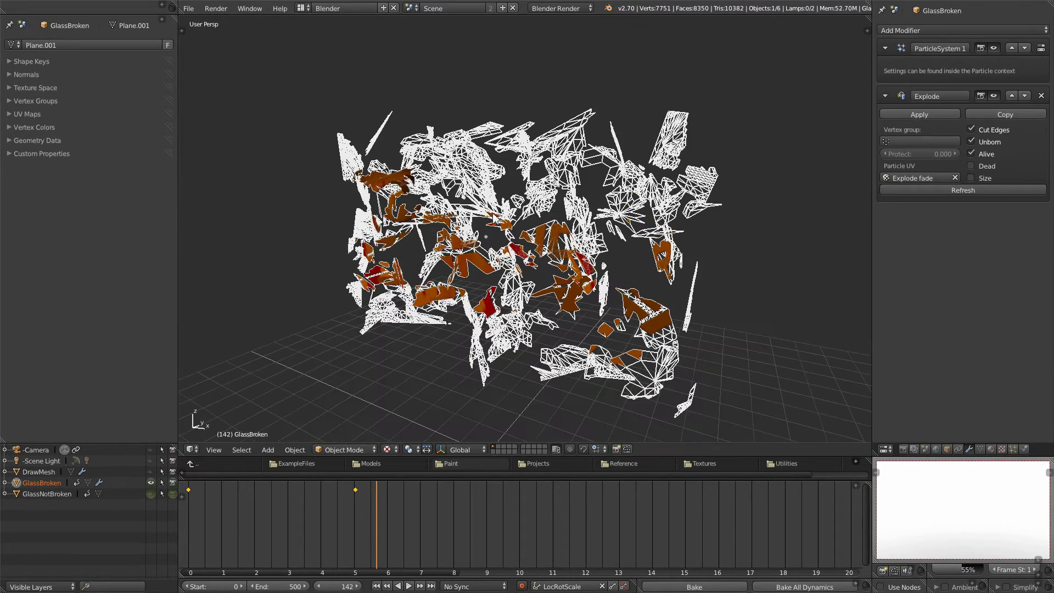
{"action": "left_click_drag", "start_coordinate": [377, 507], "coordinate": [374, 511]}
{"action": "mouse_move", "coordinate": [483, 360]}
{"action": "middle_mouse_down"}
{"action": "mouse_move", "coordinate": [576, 351]}
{"action": "mouse_move", "coordinate": [474, 350]}
{"action": "middle_mouse_up"}
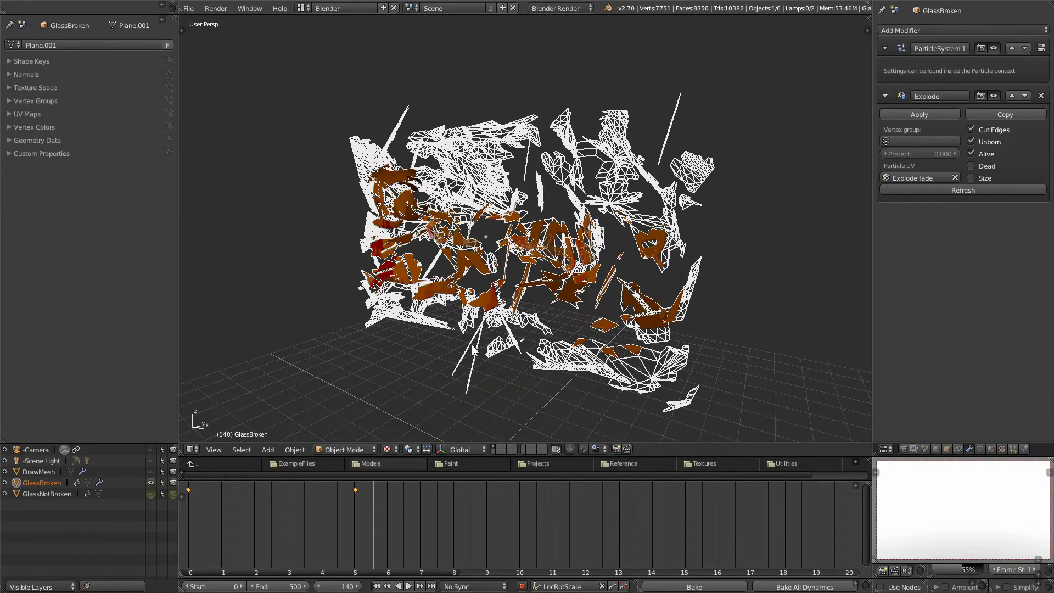
{"action": "middle_click_drag", "start_coordinate": [493, 270], "coordinate": [489, 272]}
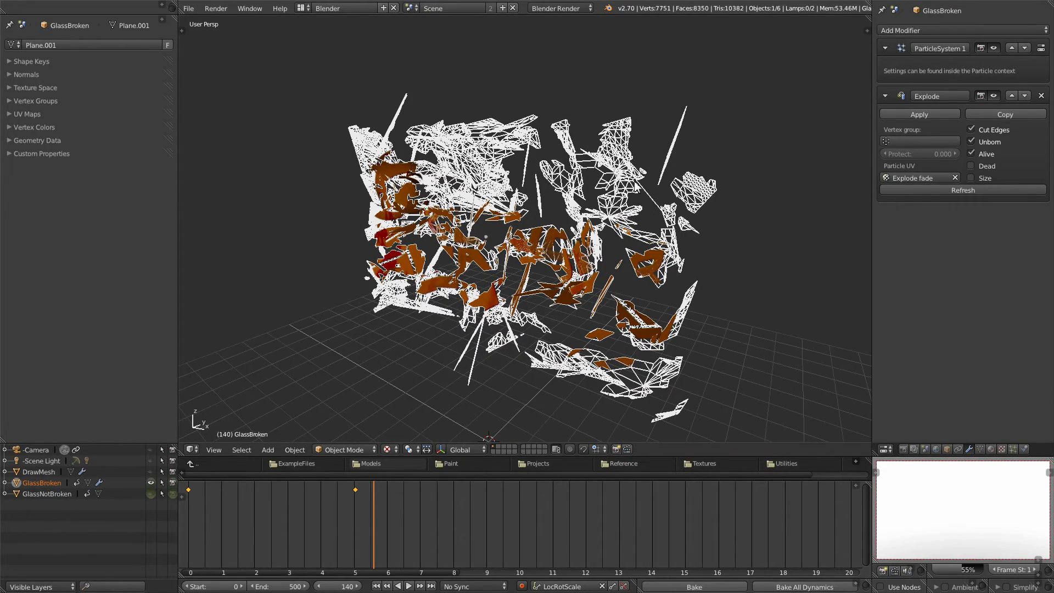
{"action": "middle_click_drag", "start_coordinate": [627, 363], "coordinate": [649, 347]}
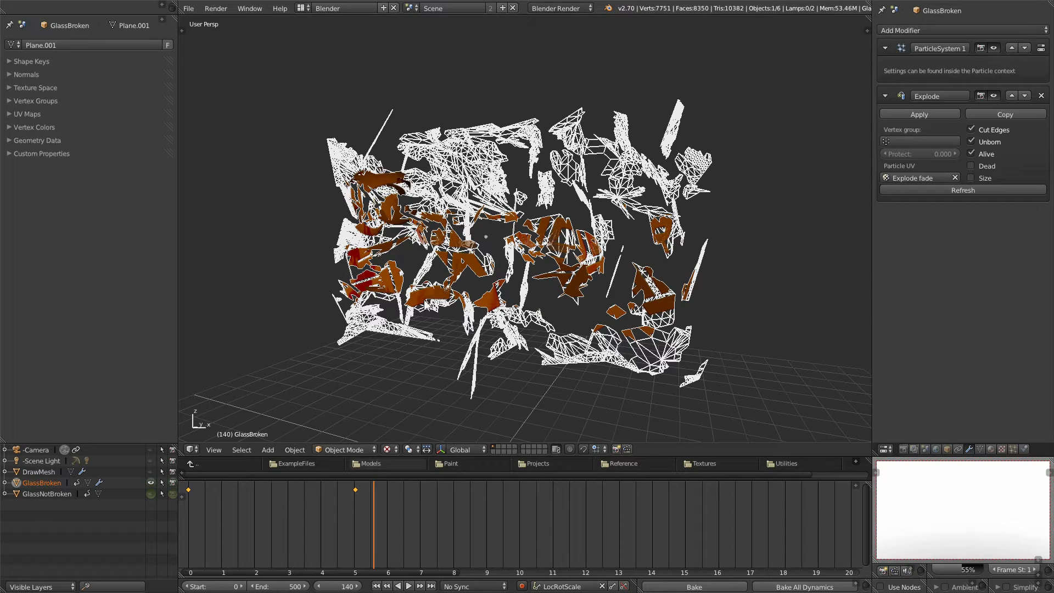
{"action": "mouse_move", "coordinate": [581, 310]}
{"action": "middle_mouse_down"}
{"action": "mouse_move", "coordinate": [549, 311]}
{"action": "mouse_move", "coordinate": [593, 306]}
{"action": "mouse_move", "coordinate": [582, 304]}
{"action": "middle_mouse_up"}
{"action": "middle_click_drag", "start_coordinate": [429, 425], "coordinate": [470, 356]}
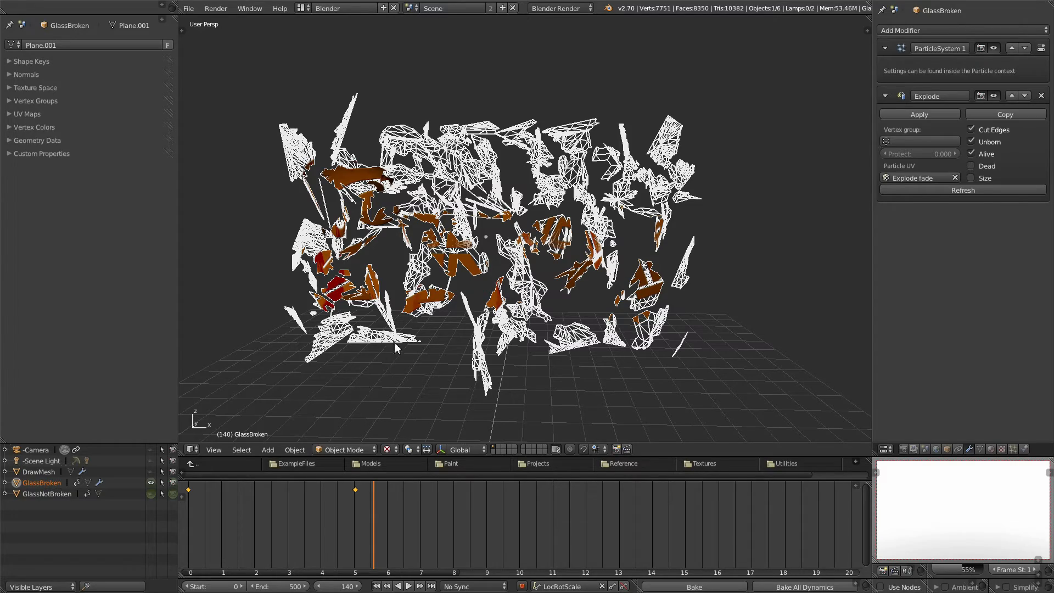
{"action": "mouse_move", "coordinate": [583, 285]}
{"action": "middle_mouse_down"}
{"action": "mouse_move", "coordinate": [566, 310]}
{"action": "mouse_move", "coordinate": [529, 312]}
{"action": "mouse_move", "coordinate": [576, 301]}
{"action": "middle_mouse_up"}
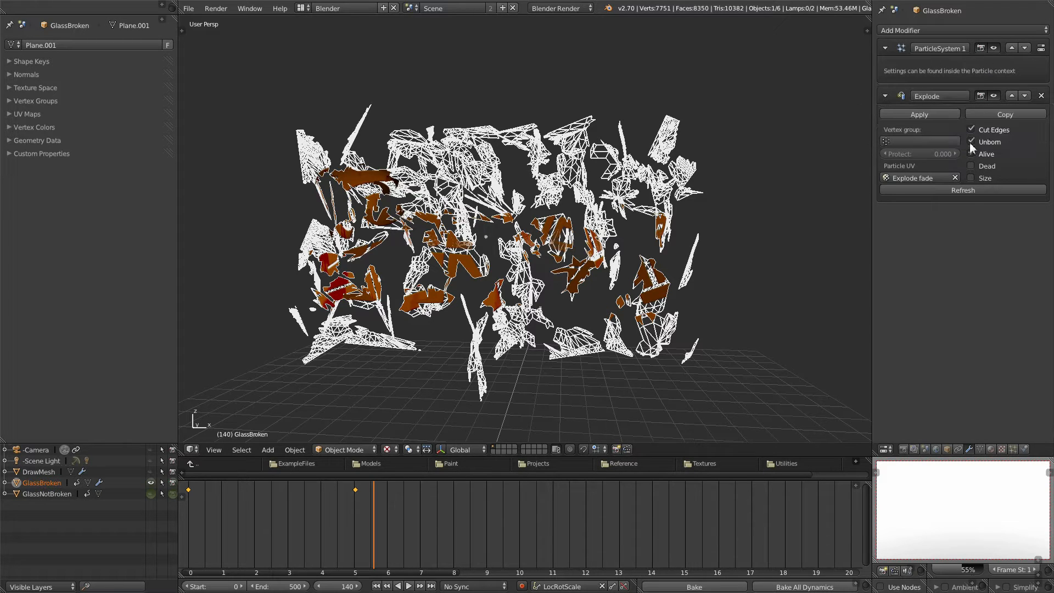
- Set GlassBroken's particle system to emit from Verts
{"action": "left_click", "coordinate": [1013, 450]}
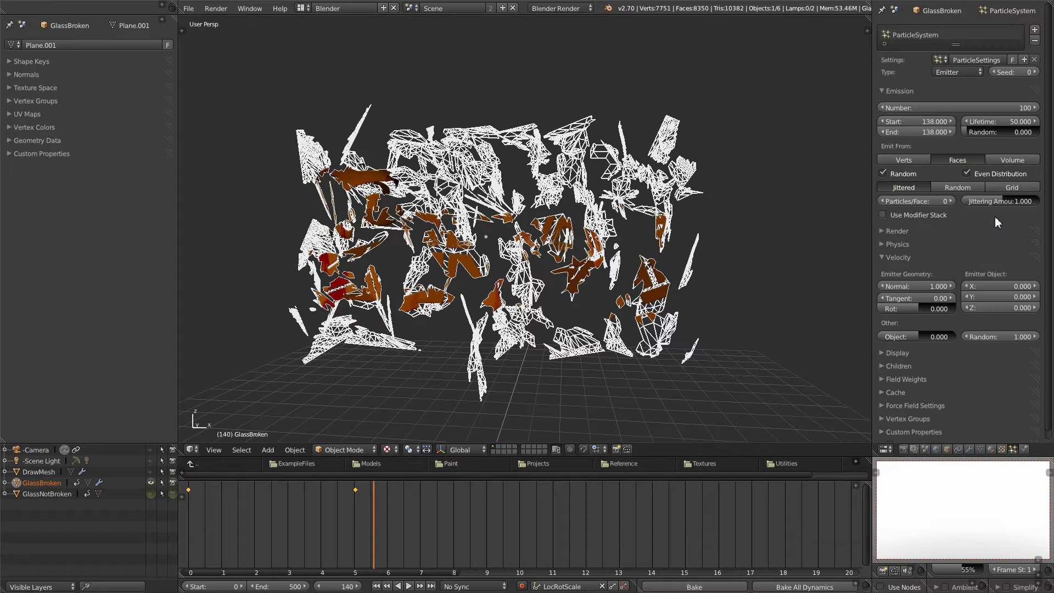
{"action": "left_click", "coordinate": [885, 92]}
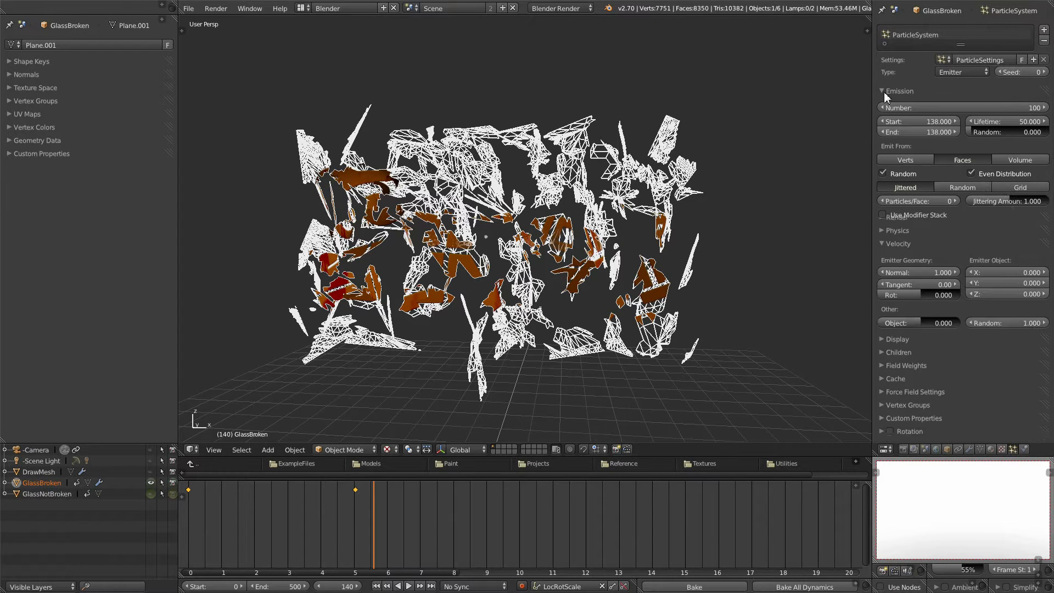
{"action": "left_click", "coordinate": [904, 162]}
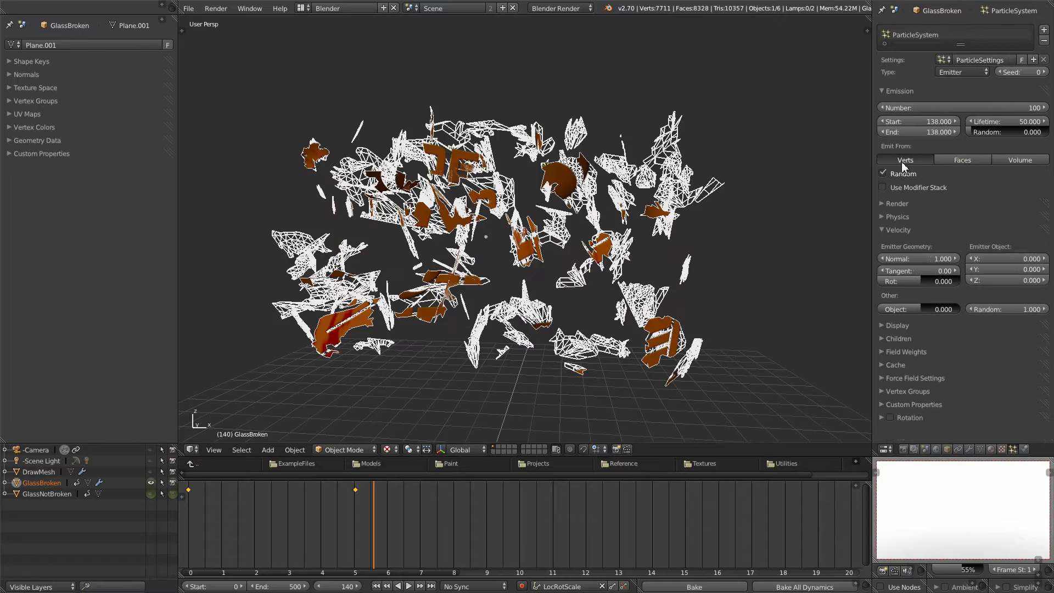
{"action": "scroll", "coordinate": [734, 243], "scroll_direction": "up", "scroll_amount": 1}
{"action": "middle_click_drag", "start_coordinate": [544, 302], "coordinate": [582, 287]}
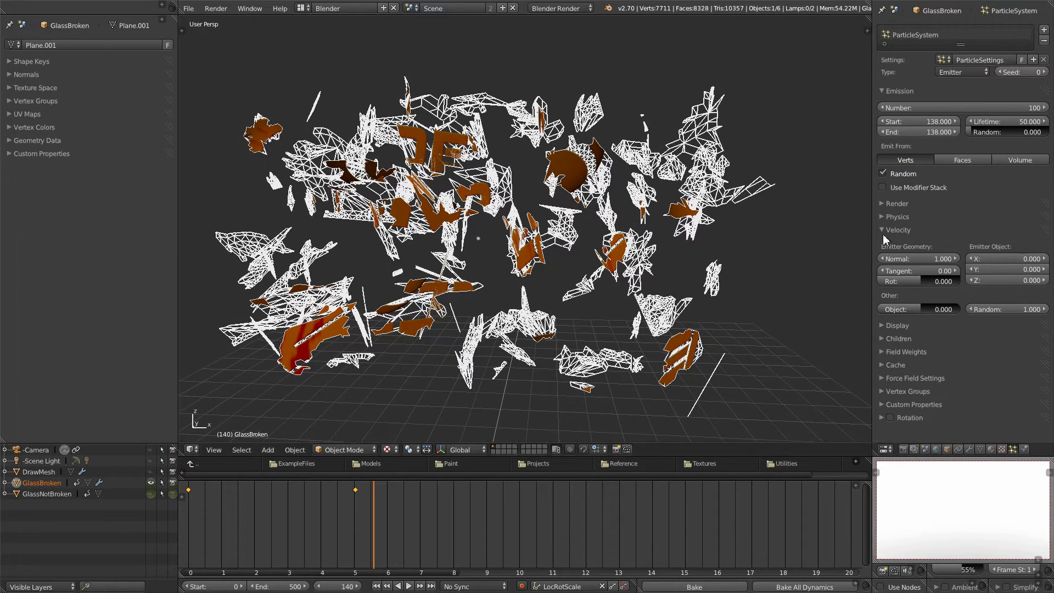
- Set both the Normal and Random velocity of GlassBroken's particles to 0
{"action": "left_click_drag", "start_coordinate": [948, 261], "coordinate": [802, 260]}
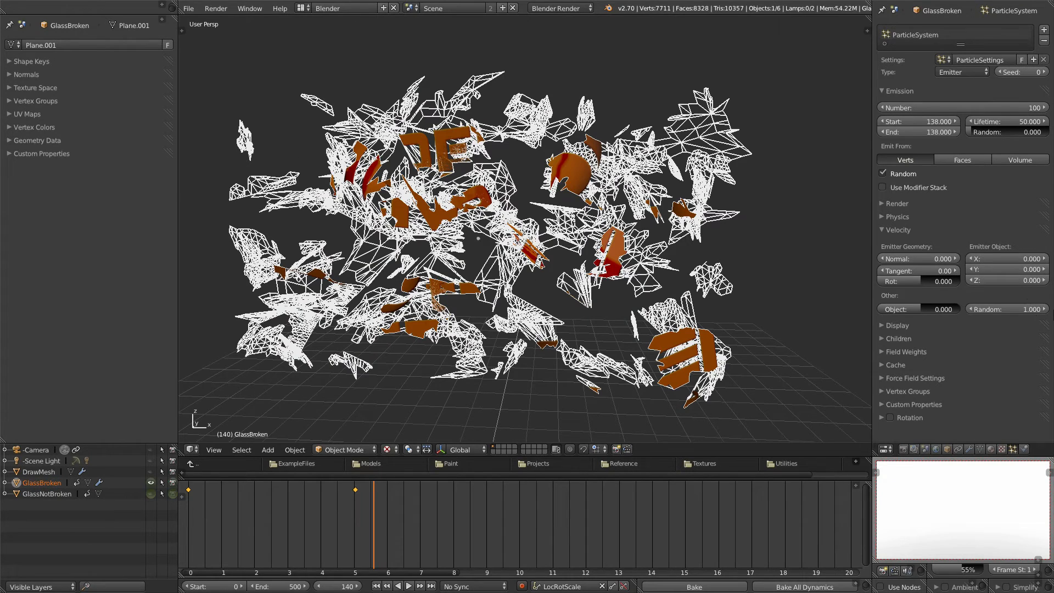
{"action": "left_click_drag", "start_coordinate": [1024, 310], "coordinate": [937, 311]}
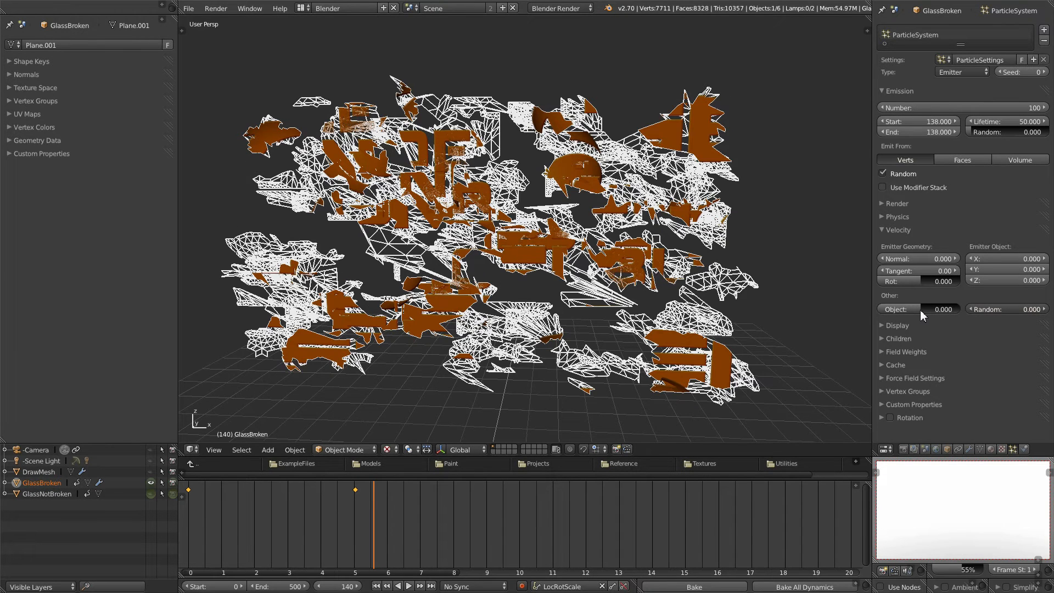
{"action": "middle_click_drag", "start_coordinate": [782, 312], "coordinate": [763, 315]}
- Check the glass plane from several angles at frames before and just after the explosion starts at 138
{"action": "key", "text": "Right"}
{"action": "key", "text": "Right"}
{"action": "key", "text": "Right"}
{"action": "left_click", "coordinate": [367, 520]}
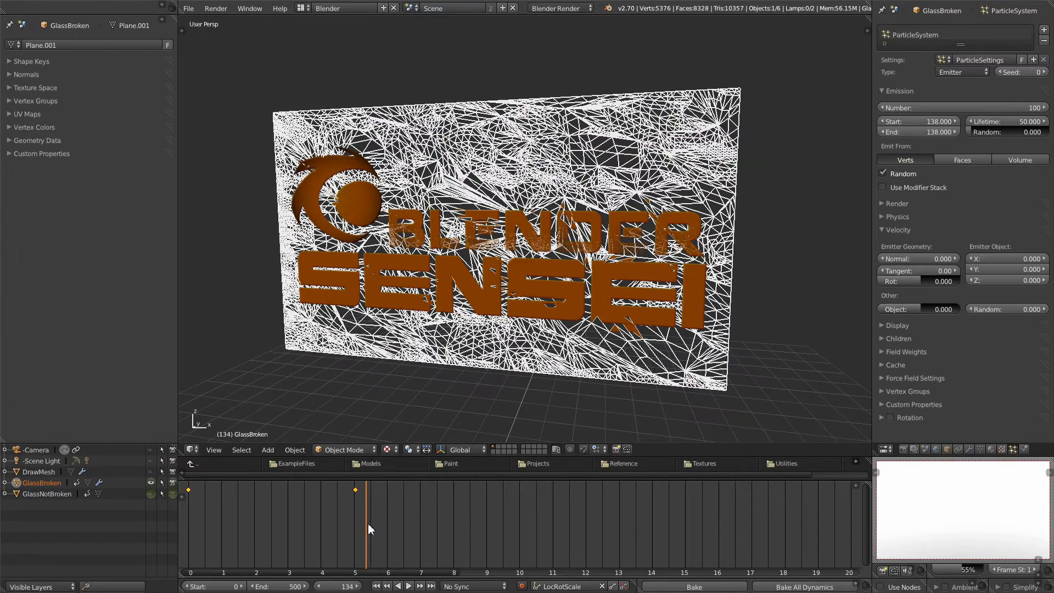
{"action": "middle_click_drag", "start_coordinate": [551, 369], "coordinate": [581, 371]}
{"action": "middle_click_drag", "start_coordinate": [671, 262], "coordinate": [630, 260]}
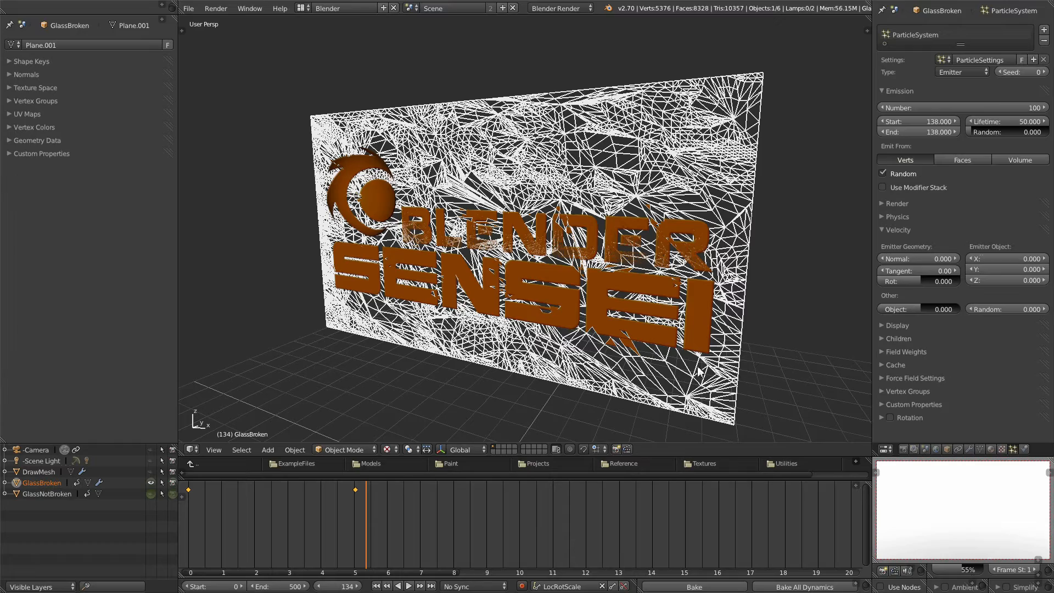
{"action": "middle_click_drag", "start_coordinate": [779, 236], "coordinate": [742, 250]}
{"action": "middle_click_drag", "start_coordinate": [651, 304], "coordinate": [684, 296]}
{"action": "middle_click_drag", "start_coordinate": [616, 298], "coordinate": [525, 316]}
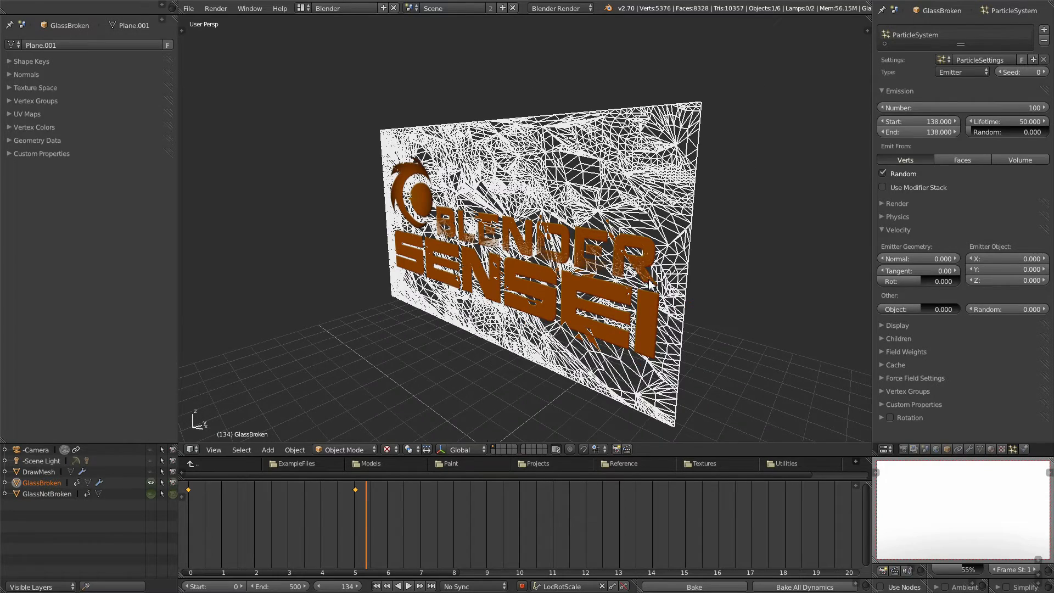
{"action": "middle_click_drag", "start_coordinate": [653, 284], "coordinate": [642, 296]}
{"action": "middle_click_drag", "start_coordinate": [413, 319], "coordinate": [522, 332]}
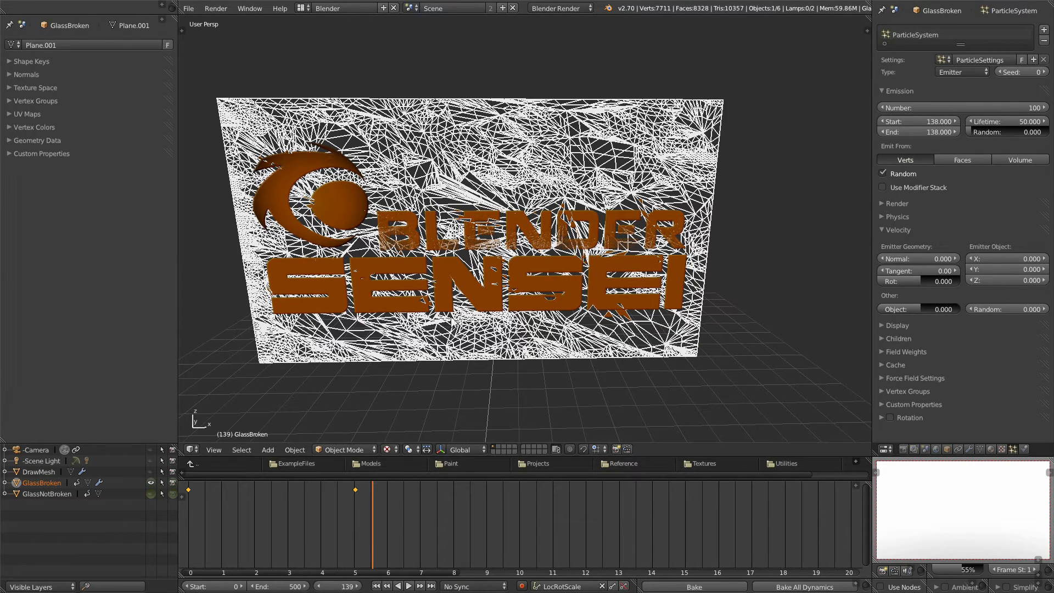
{"action": "middle_click_drag", "start_coordinate": [627, 250], "coordinate": [607, 242]}
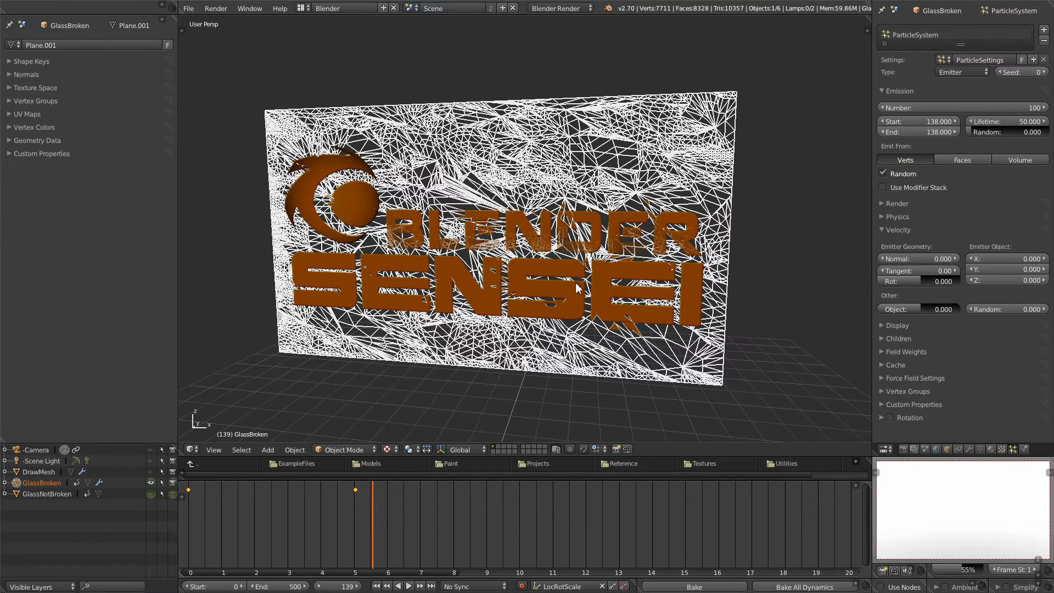
- Advance the animation frame by frame to 144, checking the small downward movement of the shards
{"action": "left_click", "coordinate": [358, 587]}
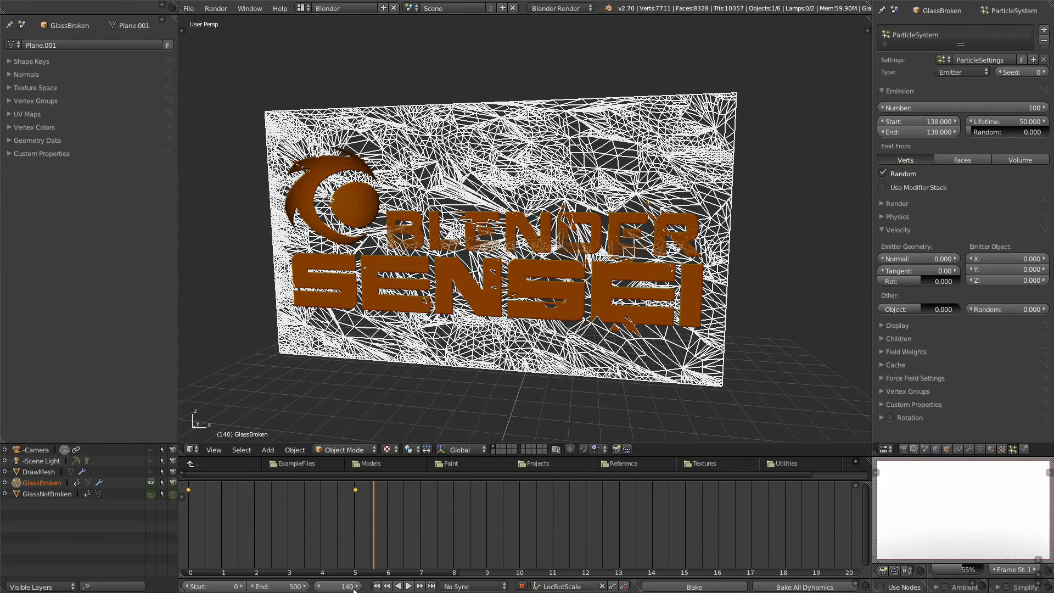
{"action": "left_click", "coordinate": [358, 588]}
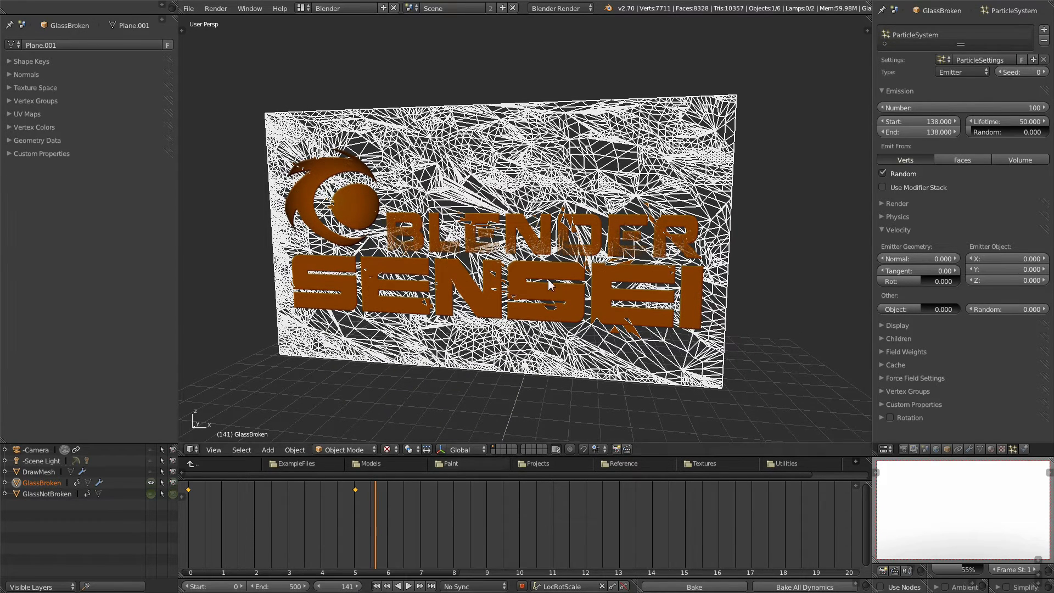
{"action": "middle_click_drag", "start_coordinate": [379, 144], "coordinate": [386, 156]}
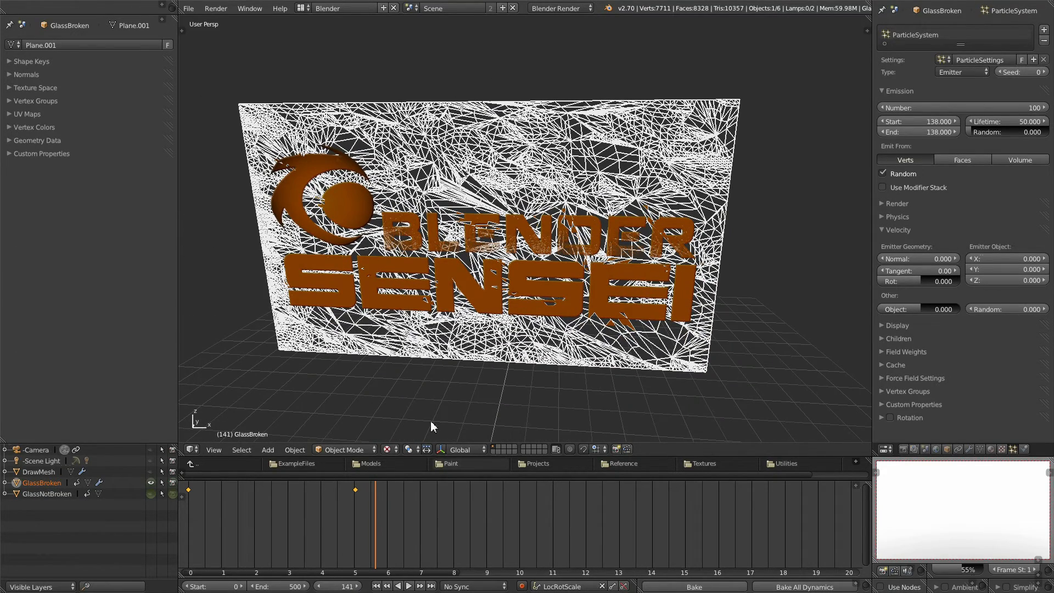
{"action": "left_click", "coordinate": [357, 587]}
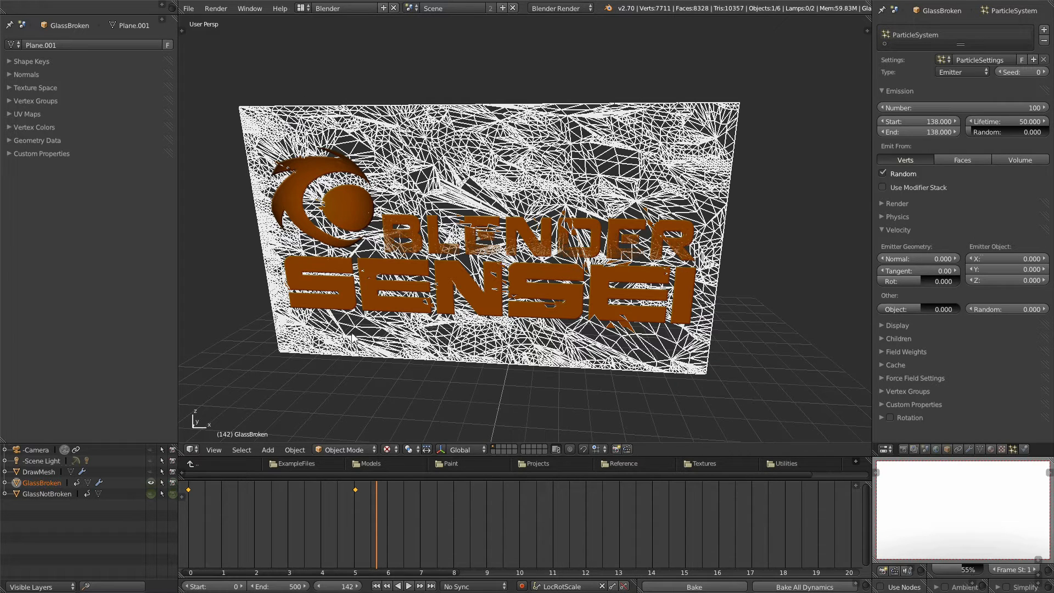
{"action": "left_click", "coordinate": [358, 587]}
{"action": "left_click", "coordinate": [357, 587]}
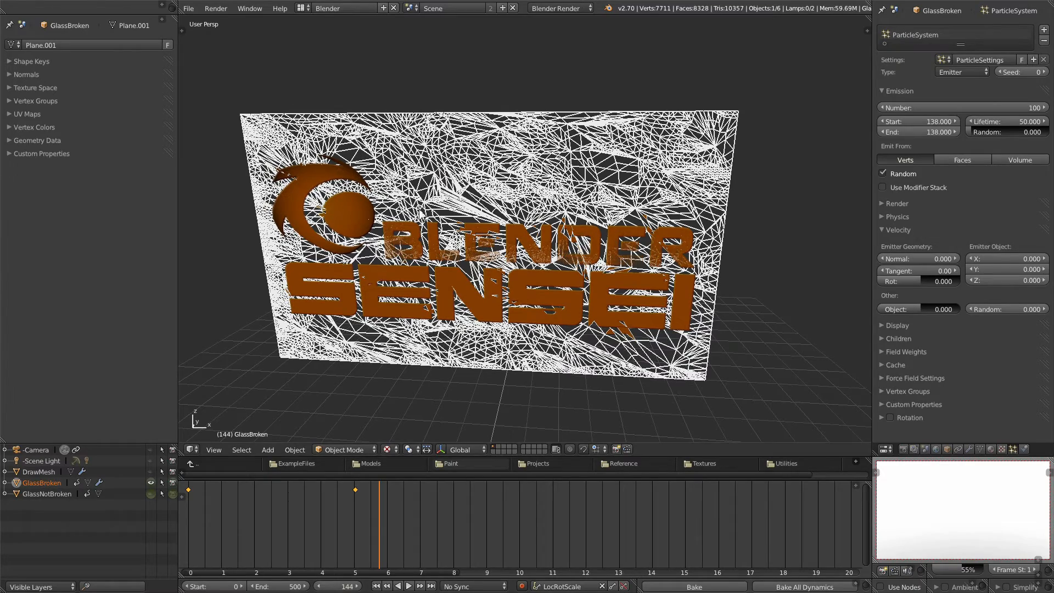
{"action": "mouse_move", "coordinate": [430, 215]}
{"action": "middle_mouse_down"}
{"action": "mouse_move", "coordinate": [460, 219]}
{"action": "mouse_move", "coordinate": [439, 203]}
{"action": "middle_mouse_up"}
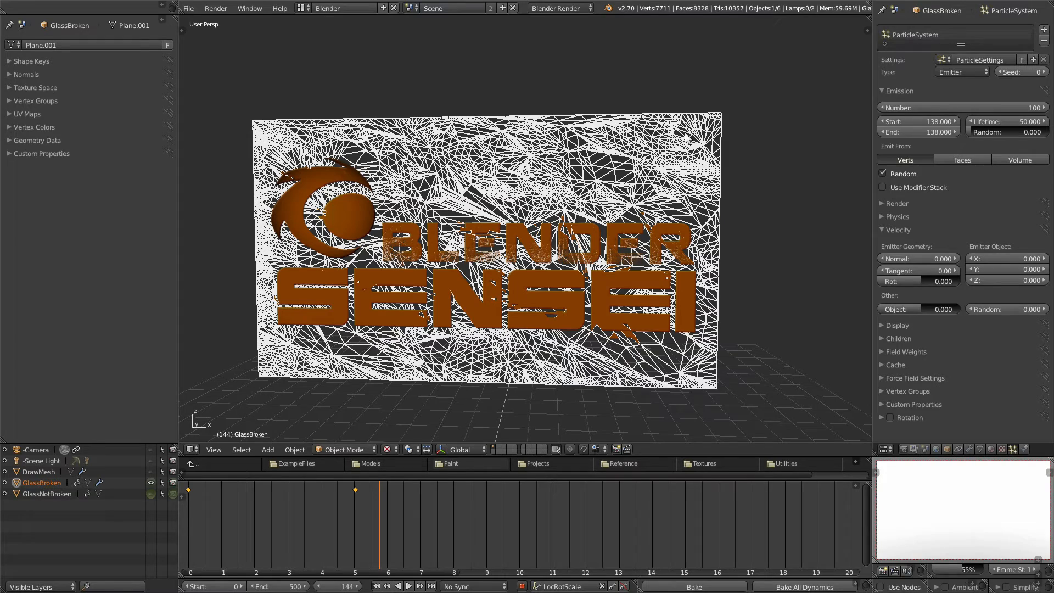
{"action": "middle_click_drag", "start_coordinate": [354, 172], "coordinate": [356, 195]}
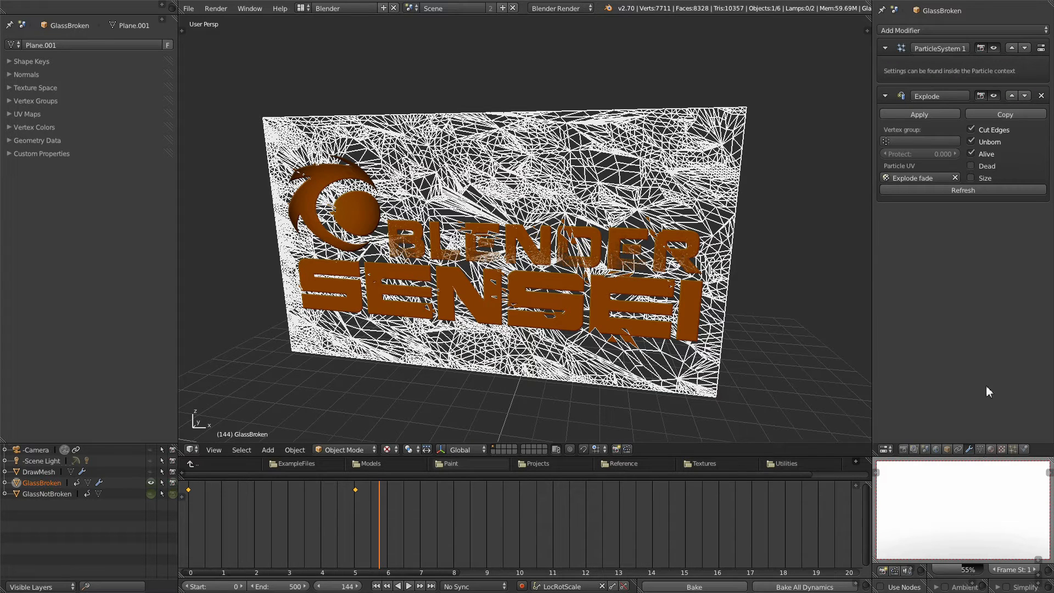
- Apply the Explode modifier on GlassBroken and remove its particle system
{"action": "left_click", "coordinate": [909, 113]}
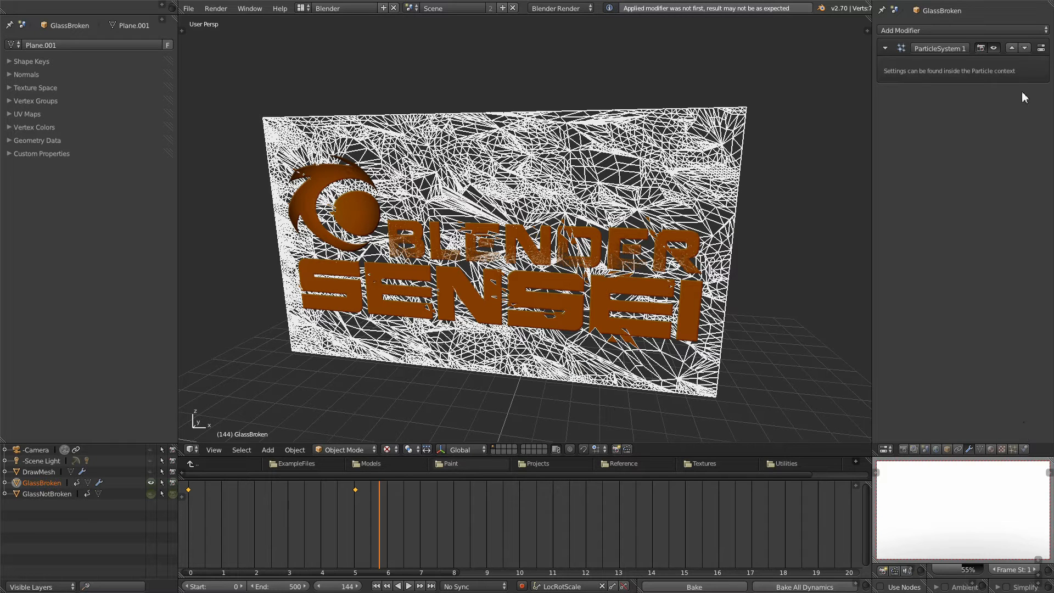
{"action": "left_click", "coordinate": [1014, 450]}
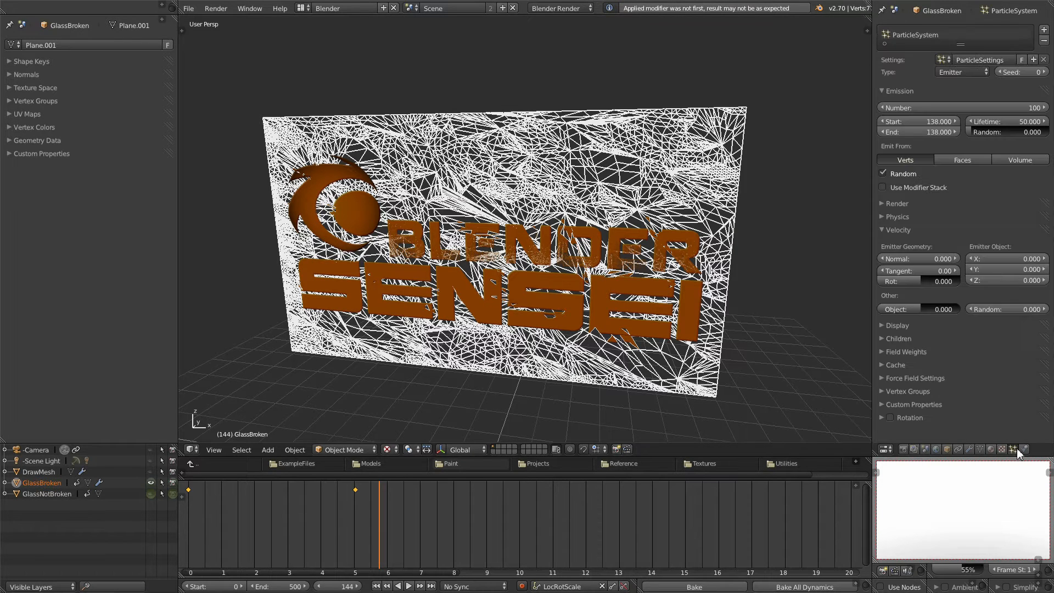
{"action": "left_click", "coordinate": [1044, 41]}
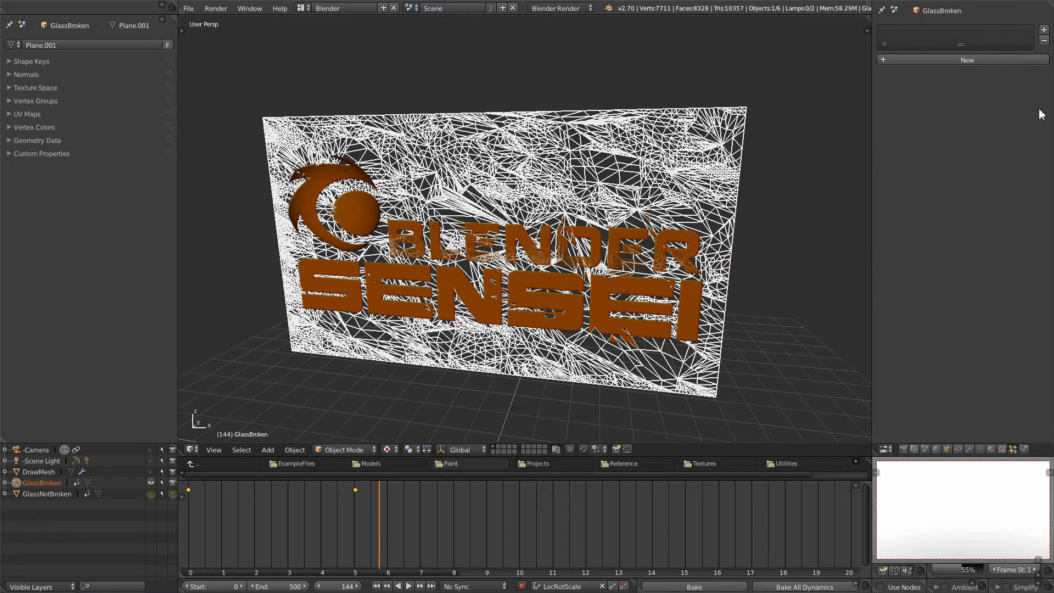
- Make GlassNotBroken visible in the viewport with the animation at frame 134
{"action": "mouse_move", "coordinate": [755, 218]}
{"action": "middle_mouse_down"}
{"action": "mouse_move", "coordinate": [721, 246]}
{"action": "mouse_move", "coordinate": [747, 236]}
{"action": "middle_mouse_up"}
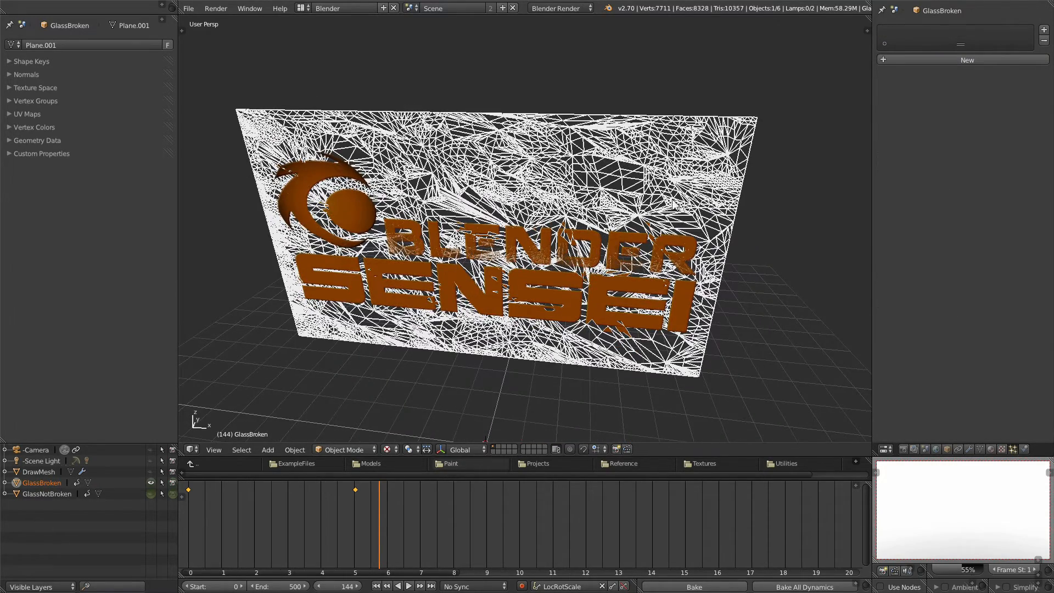
{"action": "middle_click_drag", "start_coordinate": [593, 293], "coordinate": [621, 292]}
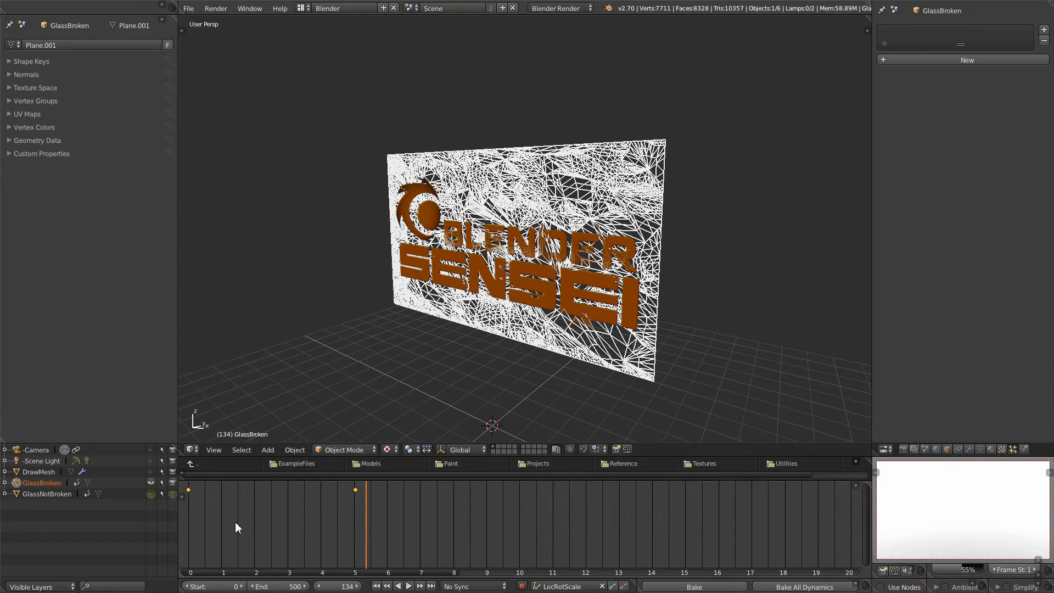
{"action": "left_click", "coordinate": [151, 493]}
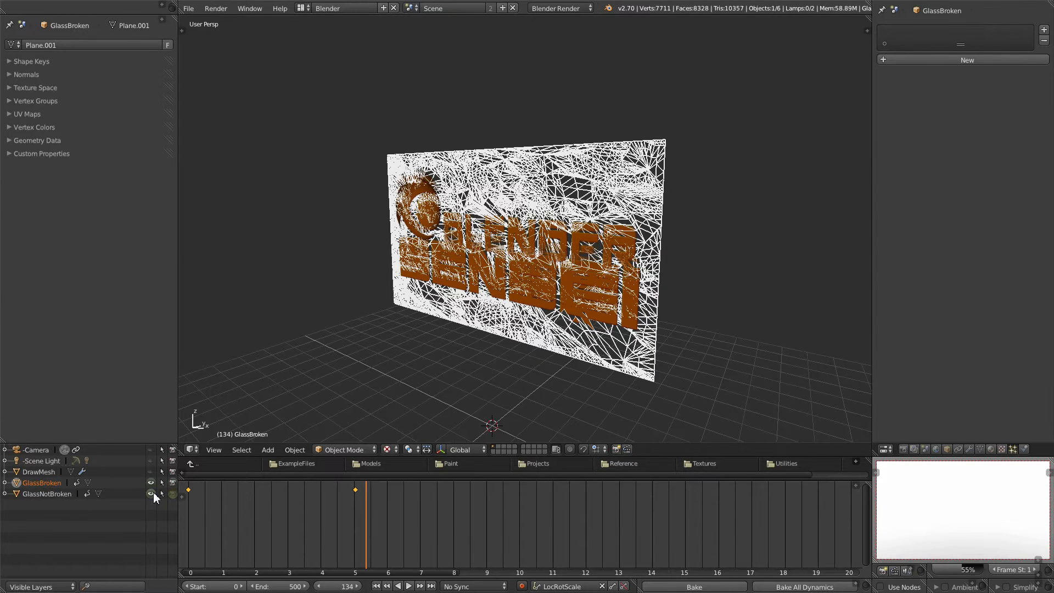
- Move GlassNotBroken about 0.28 units down along the global Z axis to align it with GlassBroken, and hide it in the viewport
{"action": "left_click", "coordinate": [51, 494]}
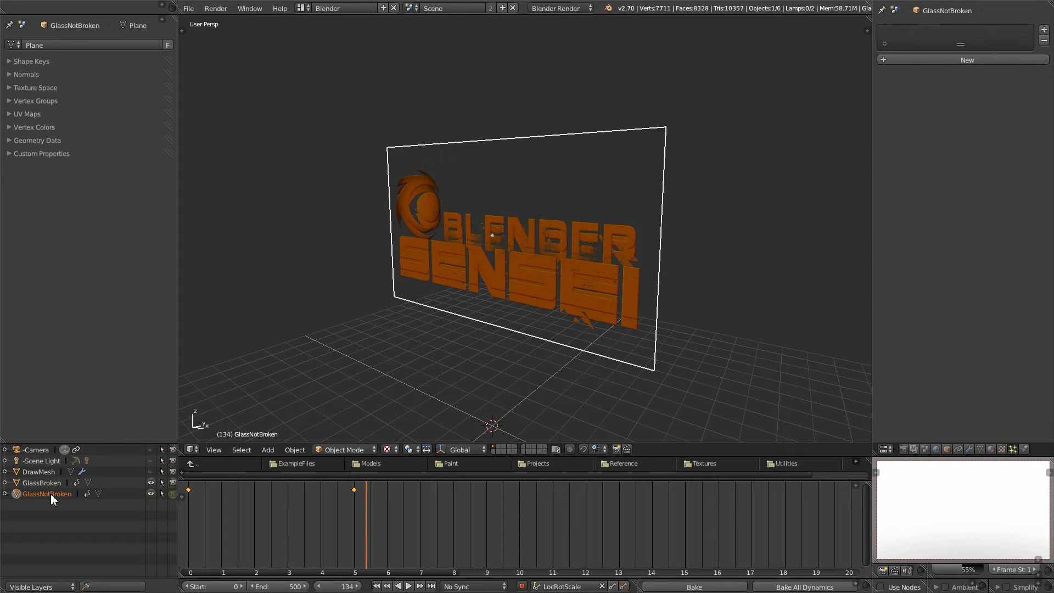
{"action": "scroll", "coordinate": [446, 358], "scroll_direction": "up", "scroll_amount": 2}
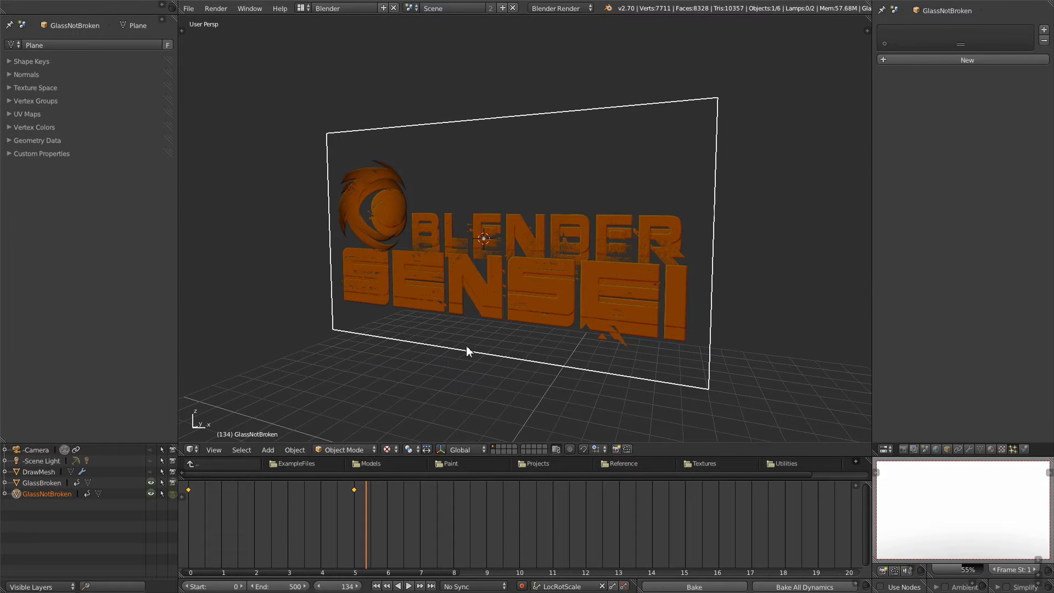
{"action": "key", "text": "KP_1"}
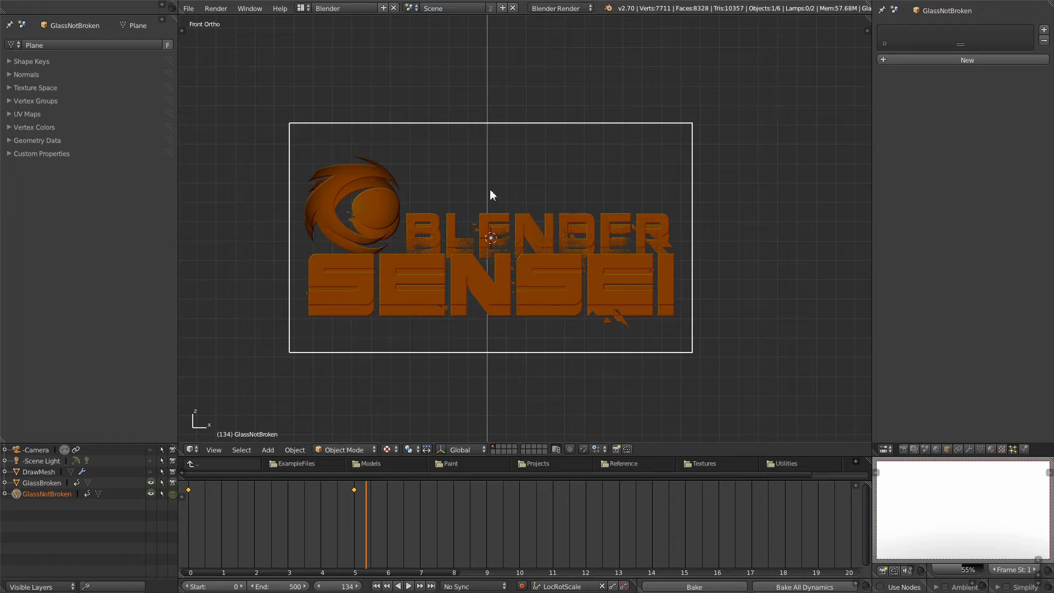
{"action": "key", "text": "g"}
{"action": "key", "text": "z"}
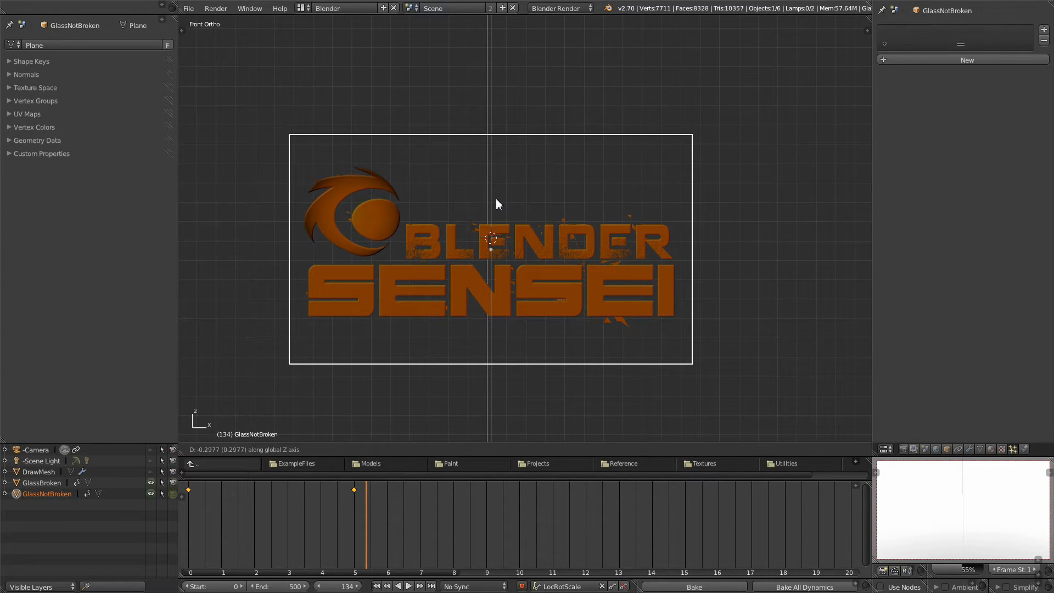
{"action": "left_click", "coordinate": [494, 199]}
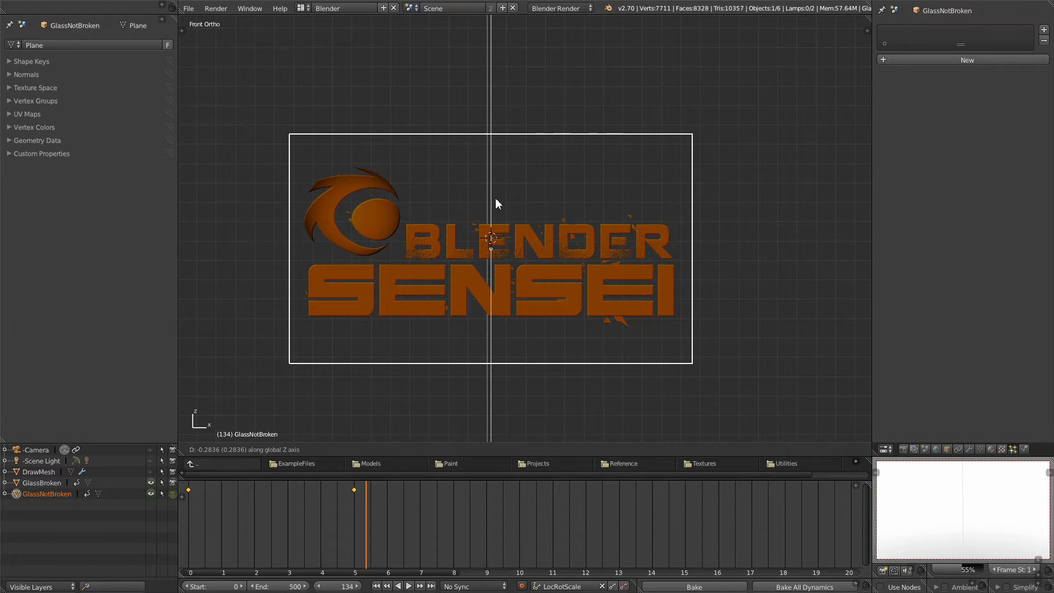
{"action": "middle_click_drag", "start_coordinate": [746, 240], "coordinate": [596, 276]}
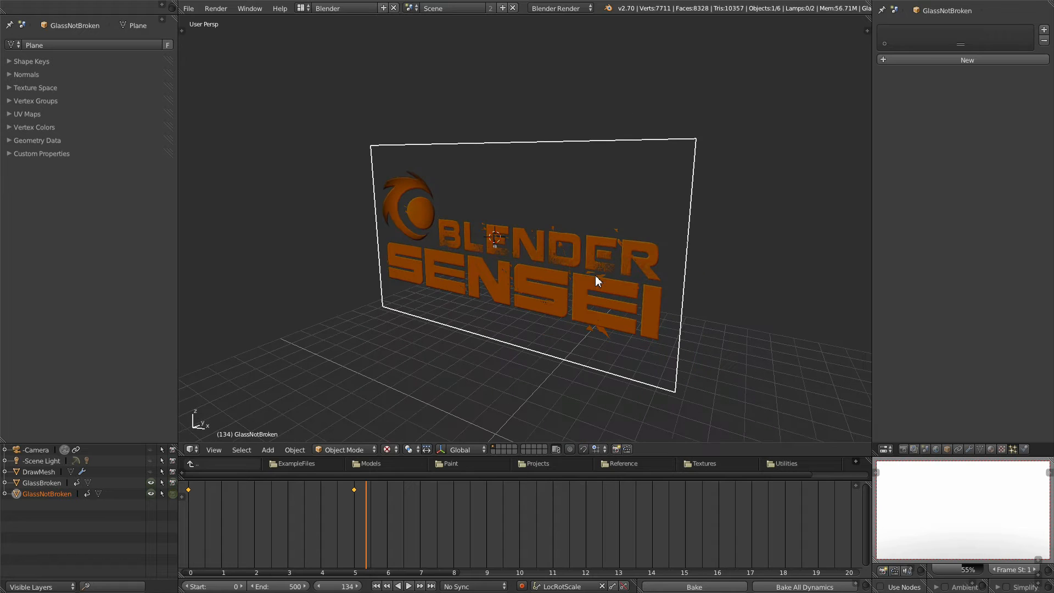
{"action": "left_click", "coordinate": [151, 493]}
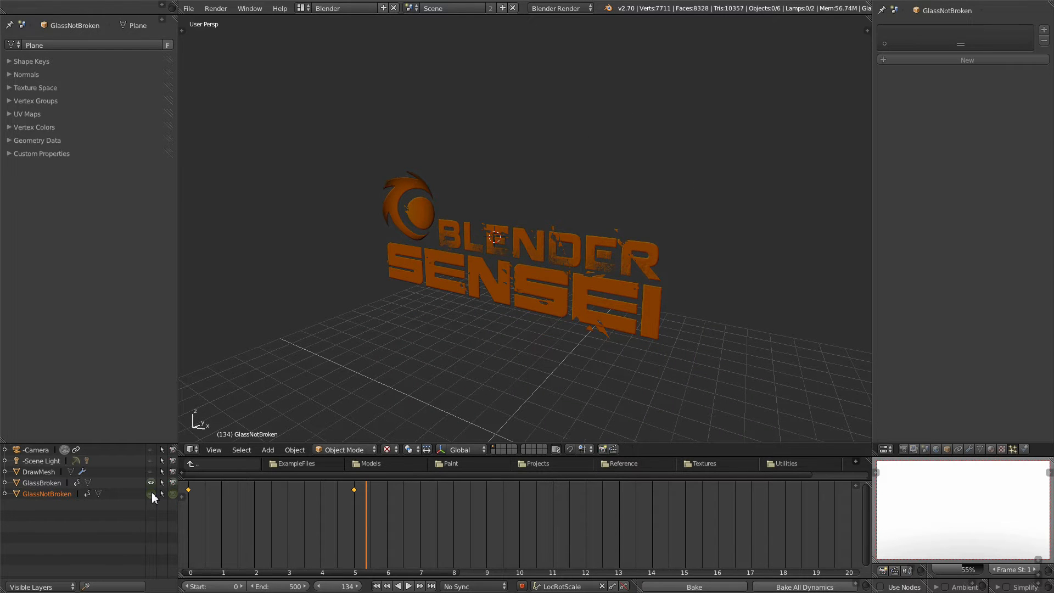
- Add a Solidify modifier to GlassBroken with a thickness of 0.0120
{"action": "left_click", "coordinate": [43, 483]}
{"action": "scroll", "coordinate": [579, 308], "scroll_direction": "up", "scroll_amount": 3}
{"action": "middle_click_drag", "start_coordinate": [580, 308], "coordinate": [551, 313]}
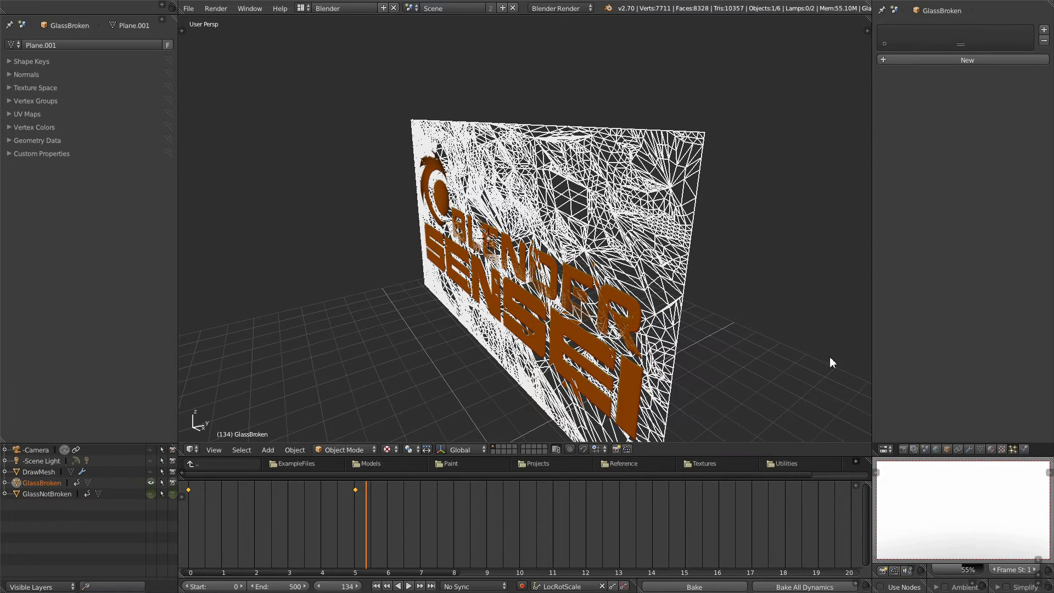
{"action": "left_click", "coordinate": [971, 450]}
{"action": "left_click", "coordinate": [972, 32]}
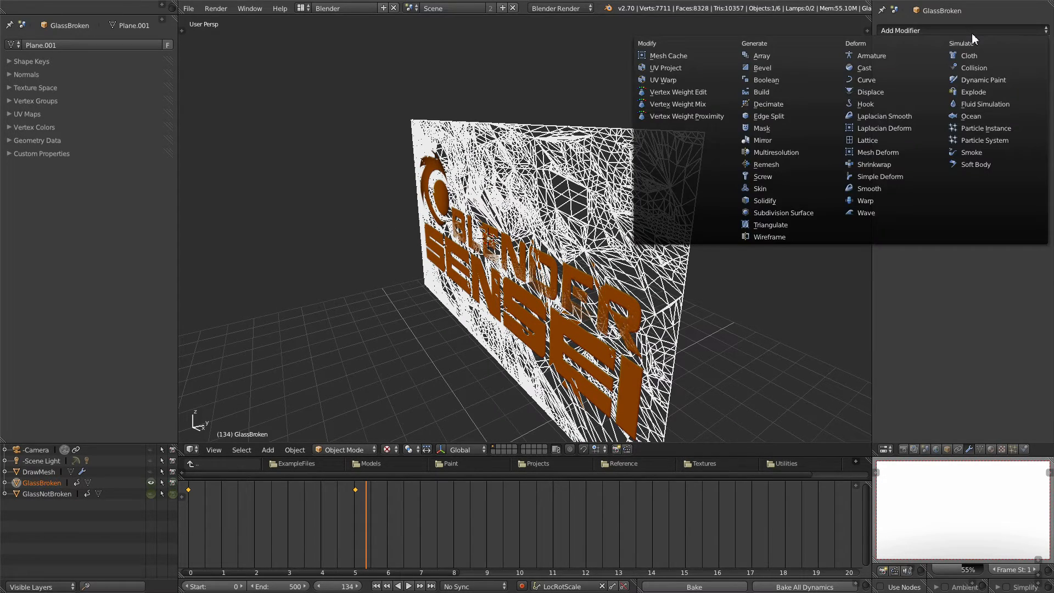
{"action": "left_click", "coordinate": [773, 201]}
{"action": "middle_click_drag", "start_coordinate": [788, 180], "coordinate": [643, 224]}
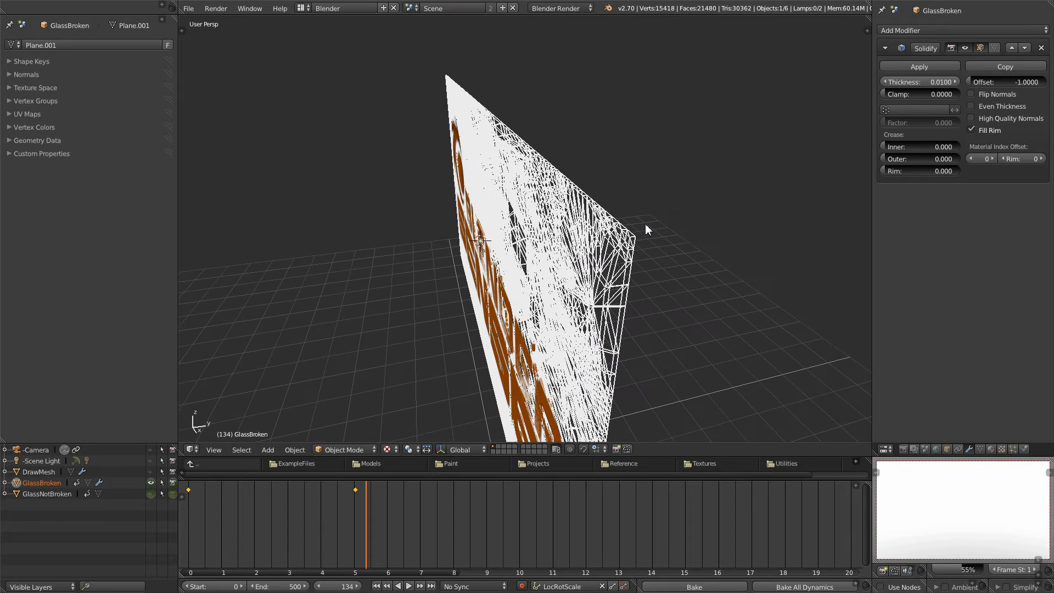
{"action": "left_click", "coordinate": [956, 81]}
{"action": "left_click", "coordinate": [957, 81]}
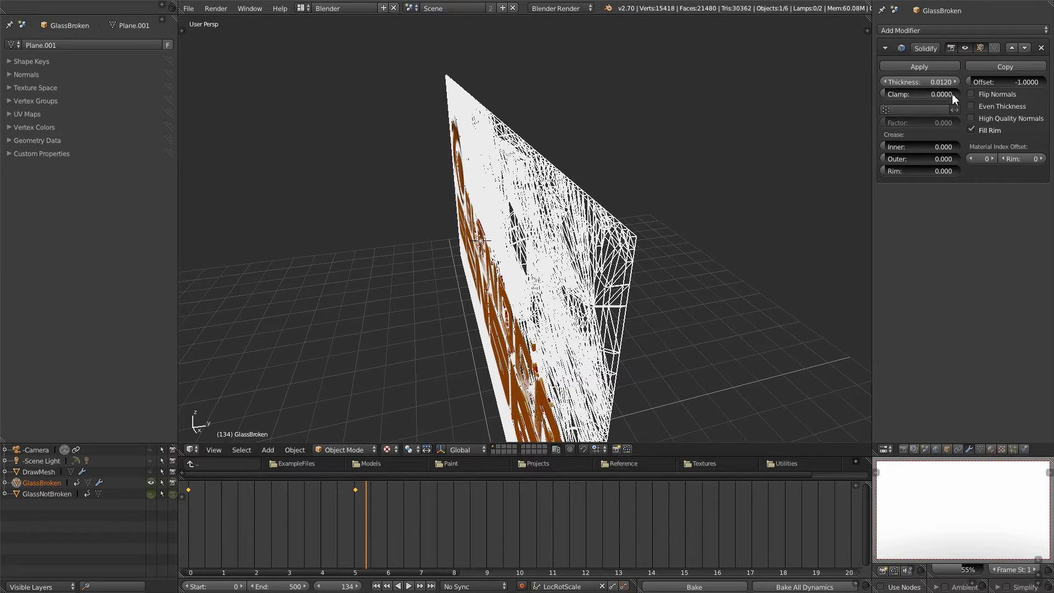
{"action": "middle_click_drag", "start_coordinate": [744, 263], "coordinate": [719, 278]}
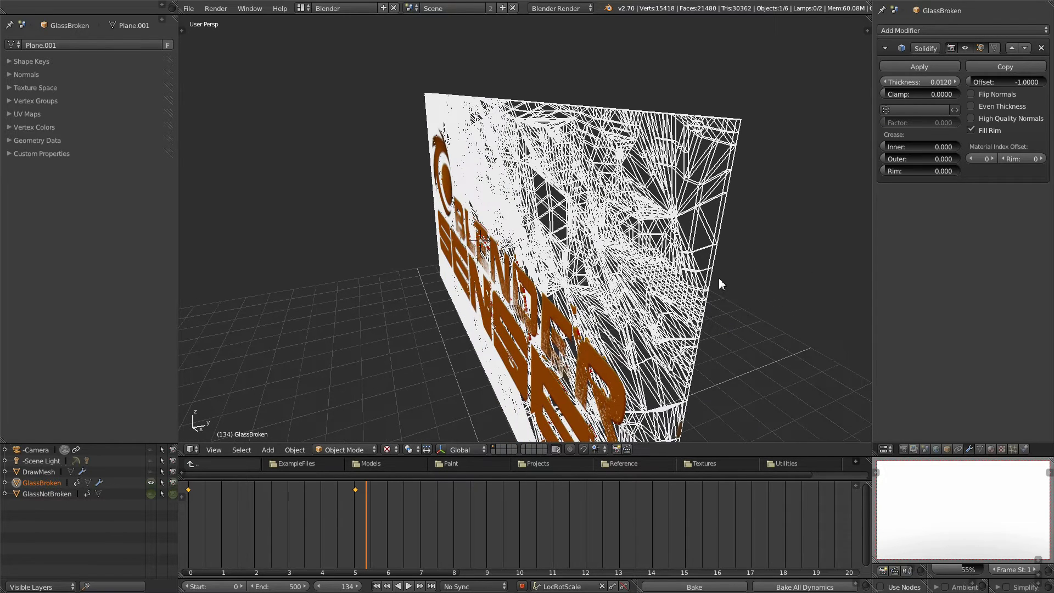
- Unhide GlassNotBroken, give it a Solidify modifier with a thickness of 0.0120, and hide it again
{"action": "left_click", "coordinate": [38, 494]}
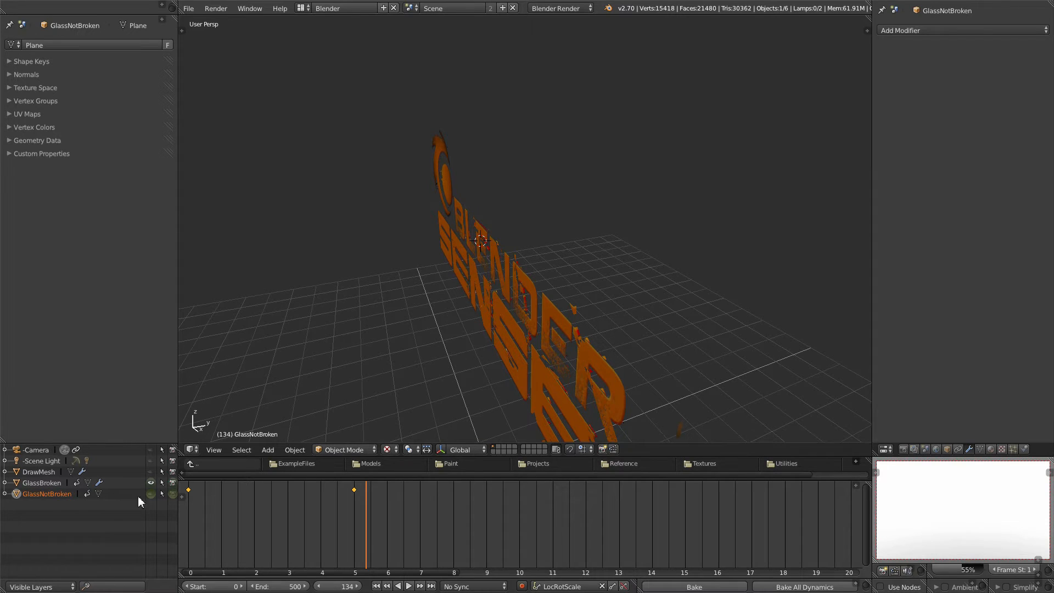
{"action": "left_click", "coordinate": [151, 494]}
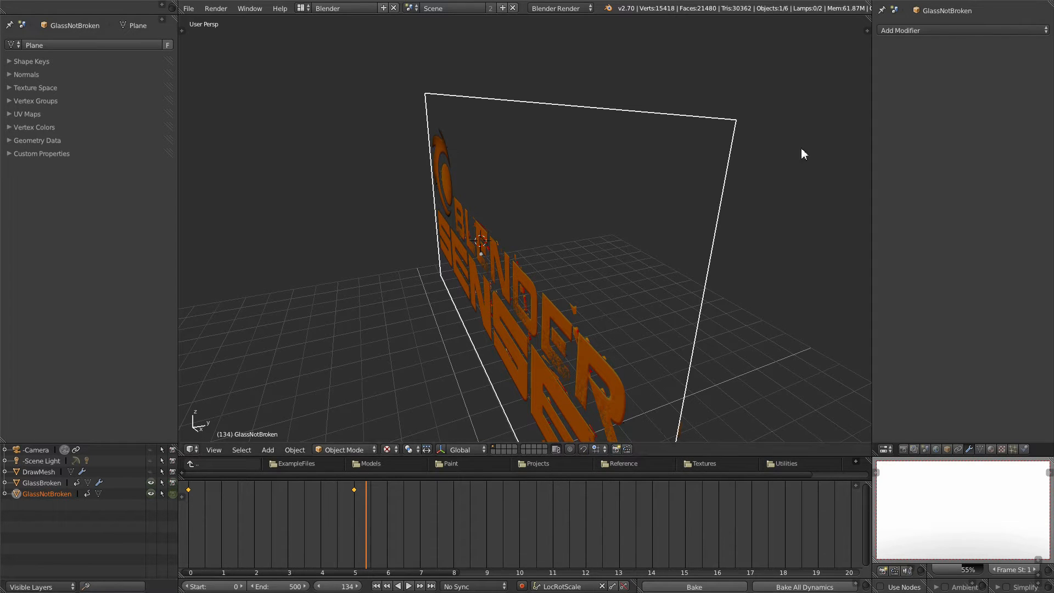
{"action": "left_click", "coordinate": [975, 31]}
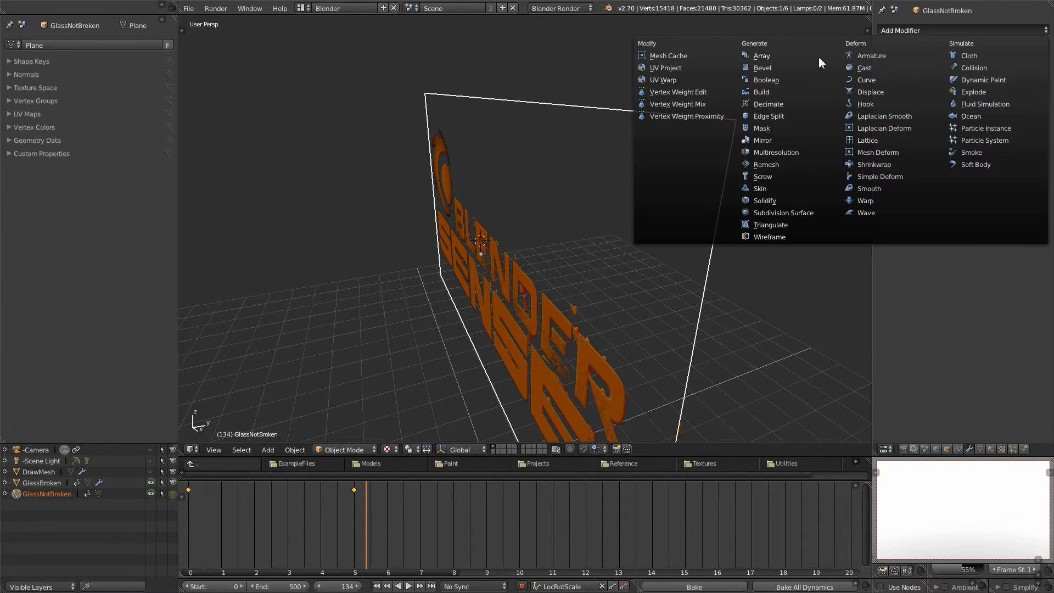
{"action": "left_click", "coordinate": [767, 201]}
{"action": "left_click", "coordinate": [956, 81]}
{"action": "left_click", "coordinate": [956, 81]}
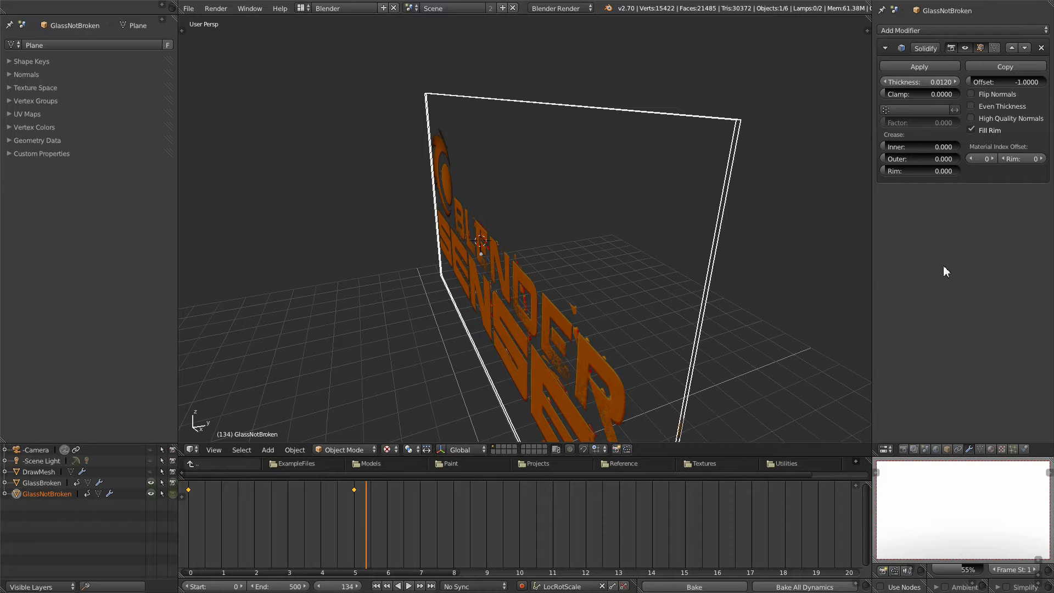
{"action": "middle_click_drag", "start_coordinate": [802, 239], "coordinate": [825, 236]}
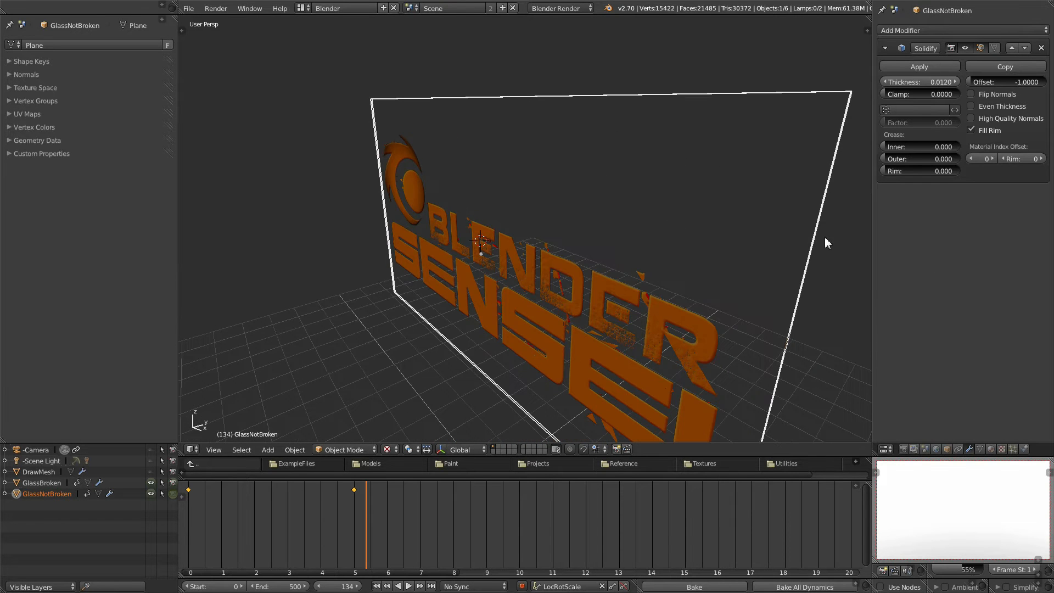
{"action": "left_click", "coordinate": [151, 494]}
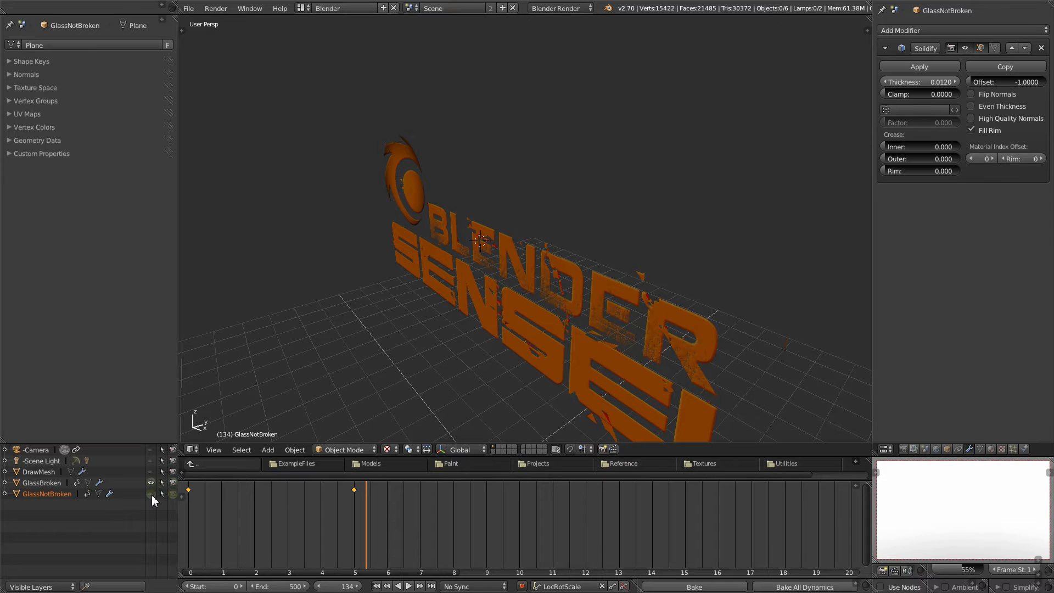
- Apply the Solidify modifier on GlassBroken
{"action": "left_click", "coordinate": [38, 483]}
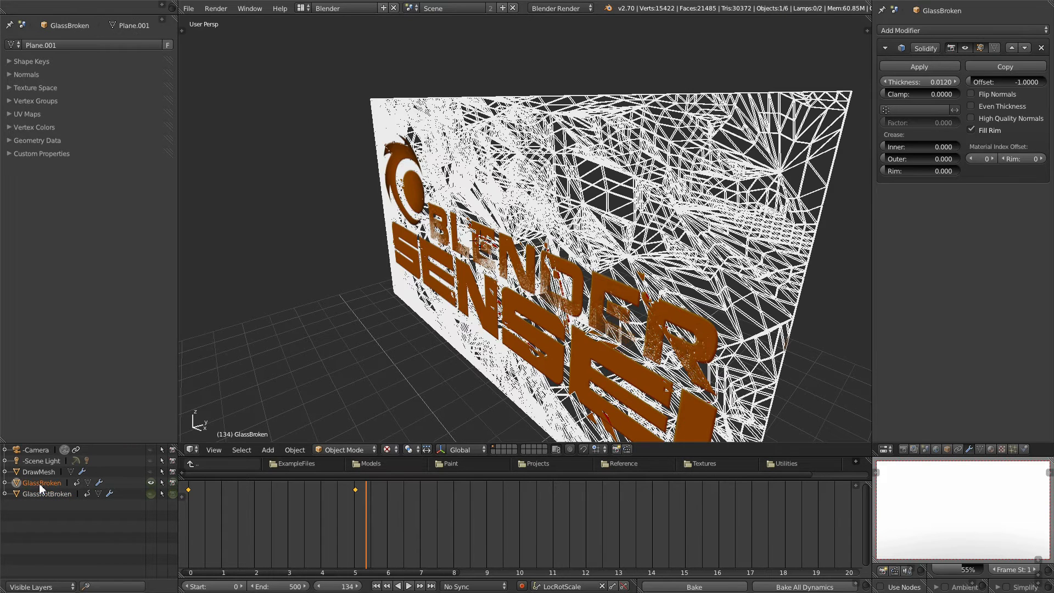
{"action": "middle_click_drag", "start_coordinate": [575, 279], "coordinate": [607, 256]}
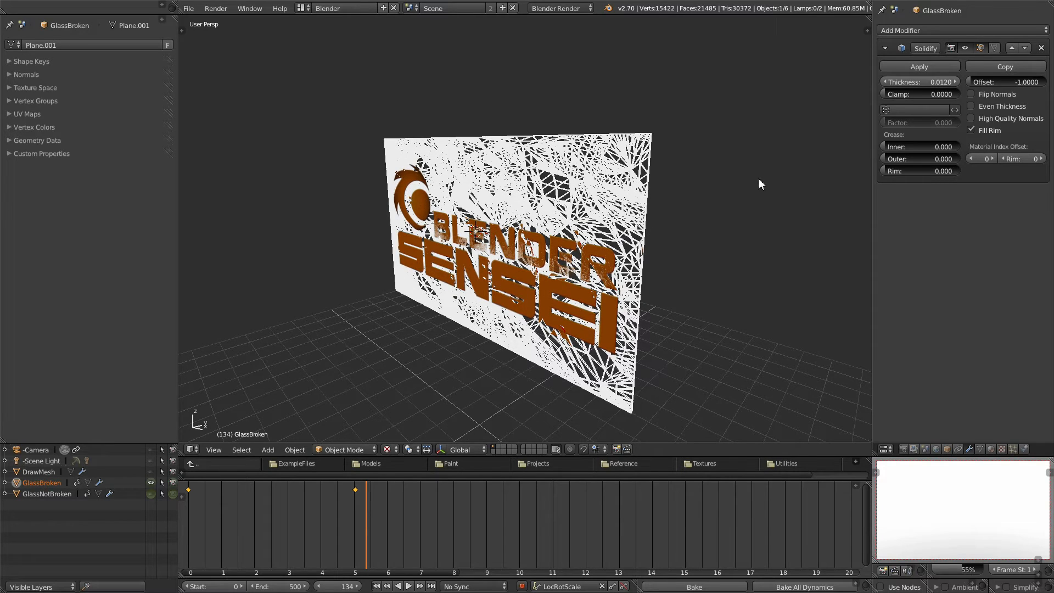
{"action": "left_click", "coordinate": [933, 67]}
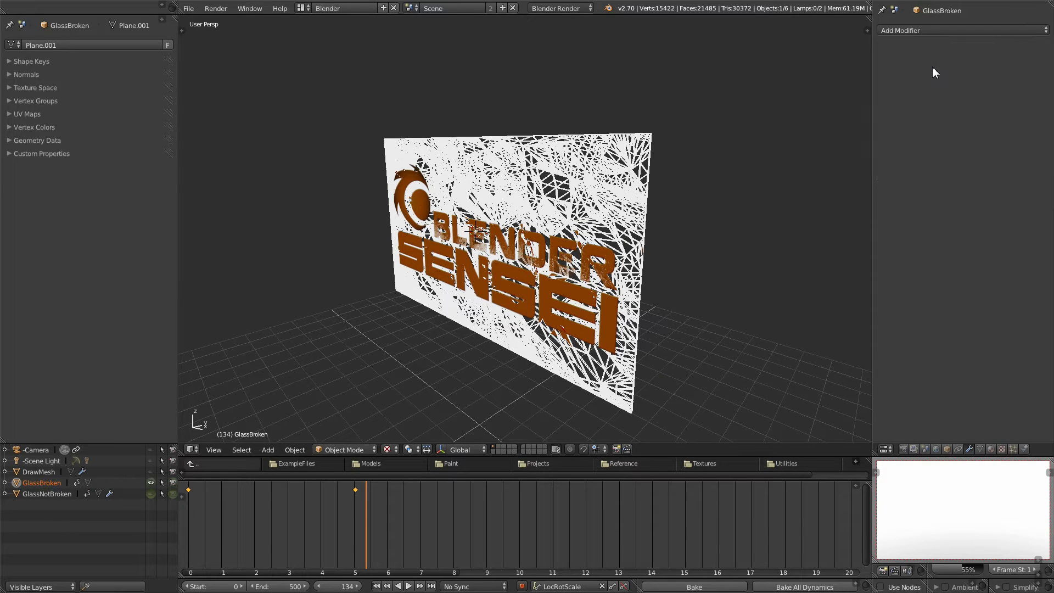
- Make GlassBroken an active rigid body
{"action": "middle_click_drag", "start_coordinate": [692, 229], "coordinate": [566, 264]}
{"action": "key", "text": "t"}
{"action": "key", "text": "n"}
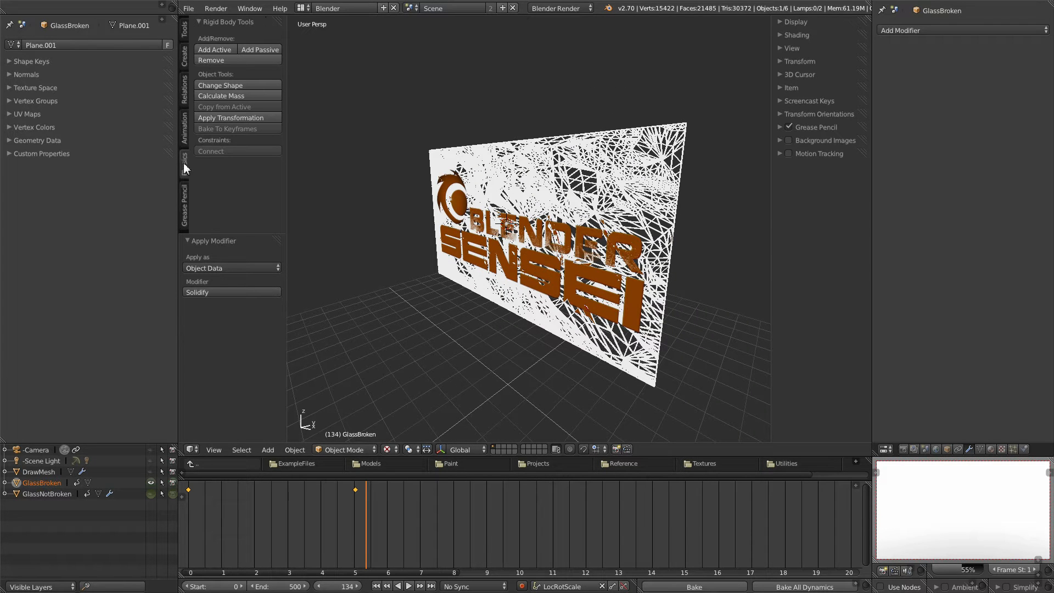
{"action": "left_click", "coordinate": [213, 49]}
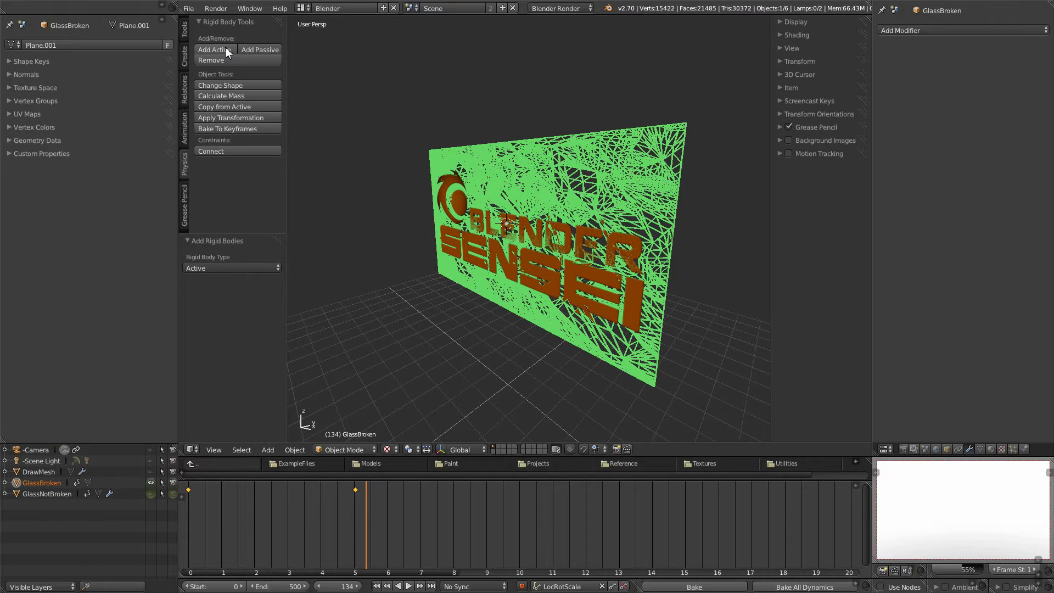
- Turn on Enable Deactivation and Start Deactivated in the rigid body dynamics of GlassBroken
{"action": "left_click", "coordinate": [1027, 452]}
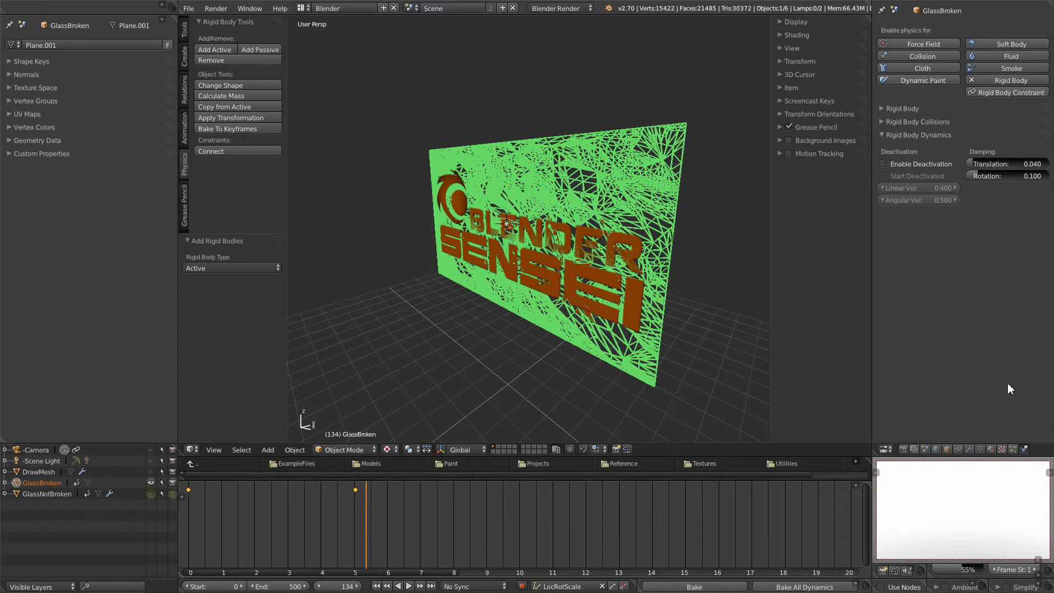
{"action": "left_click", "coordinate": [883, 163]}
{"action": "left_click", "coordinate": [884, 176]}
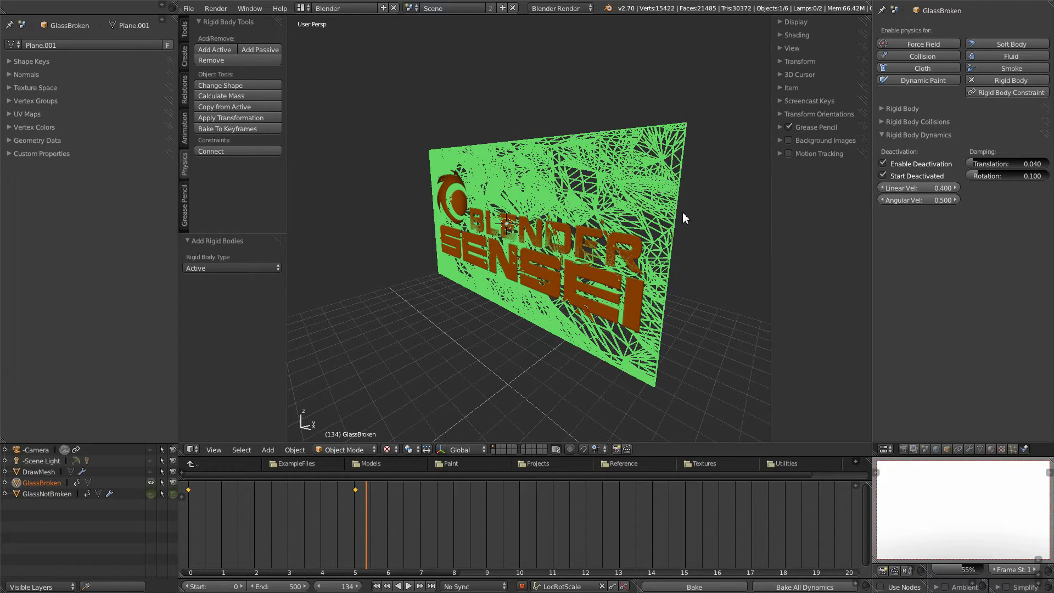
{"action": "middle_click_drag", "start_coordinate": [683, 213], "coordinate": [618, 238]}
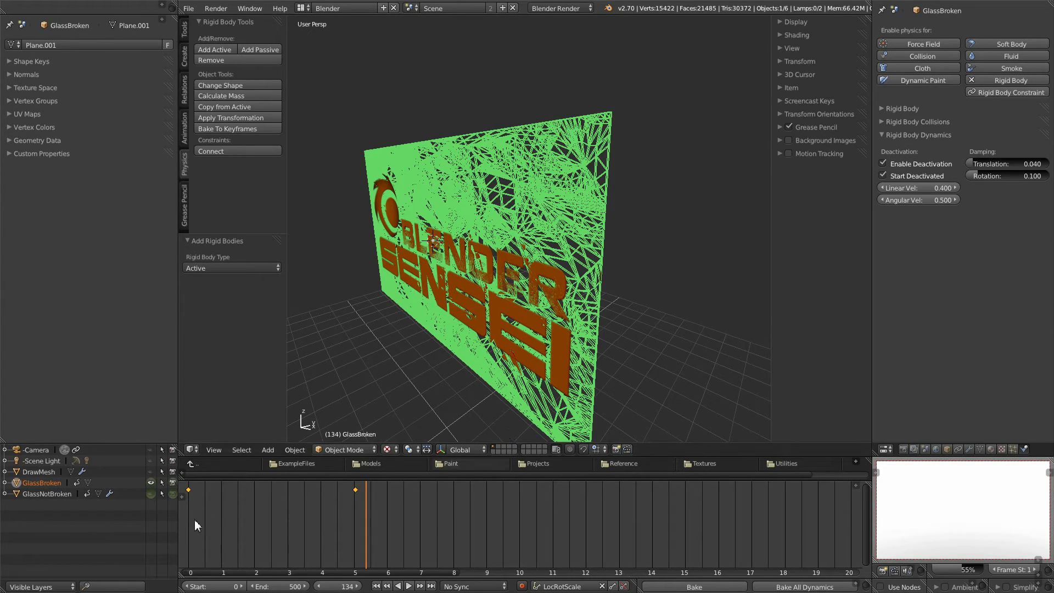
{"action": "mouse_move", "coordinate": [602, 318]}
{"action": "middle_mouse_down"}
{"action": "mouse_move", "coordinate": [583, 324]}
{"action": "mouse_move", "coordinate": [580, 341]}
{"action": "mouse_move", "coordinate": [631, 341]}
{"action": "mouse_move", "coordinate": [617, 316]}
{"action": "middle_mouse_up"}
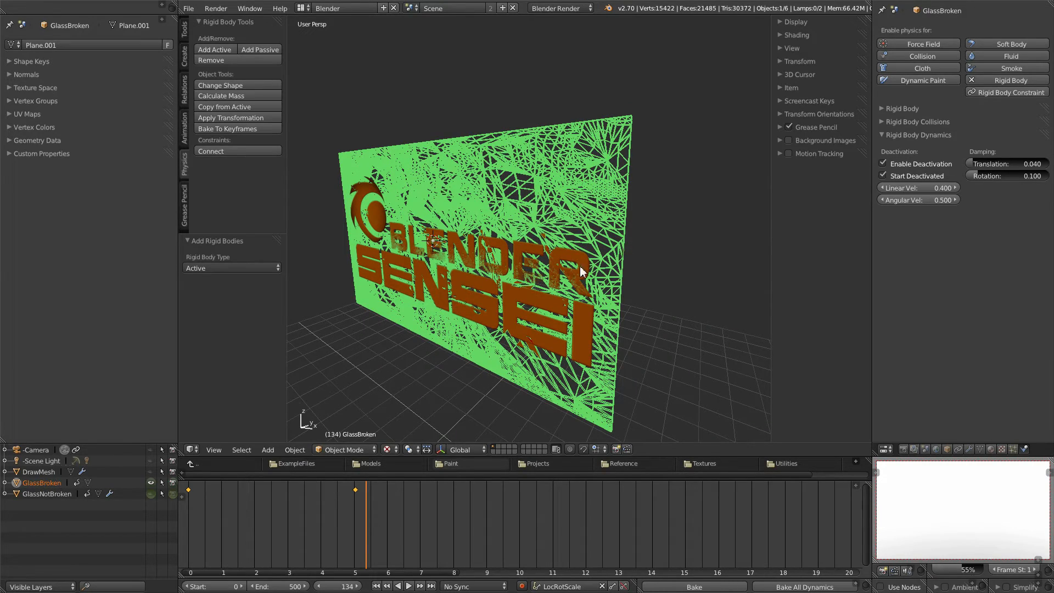
{"action": "middle_click_drag", "start_coordinate": [397, 243], "coordinate": [595, 268]}
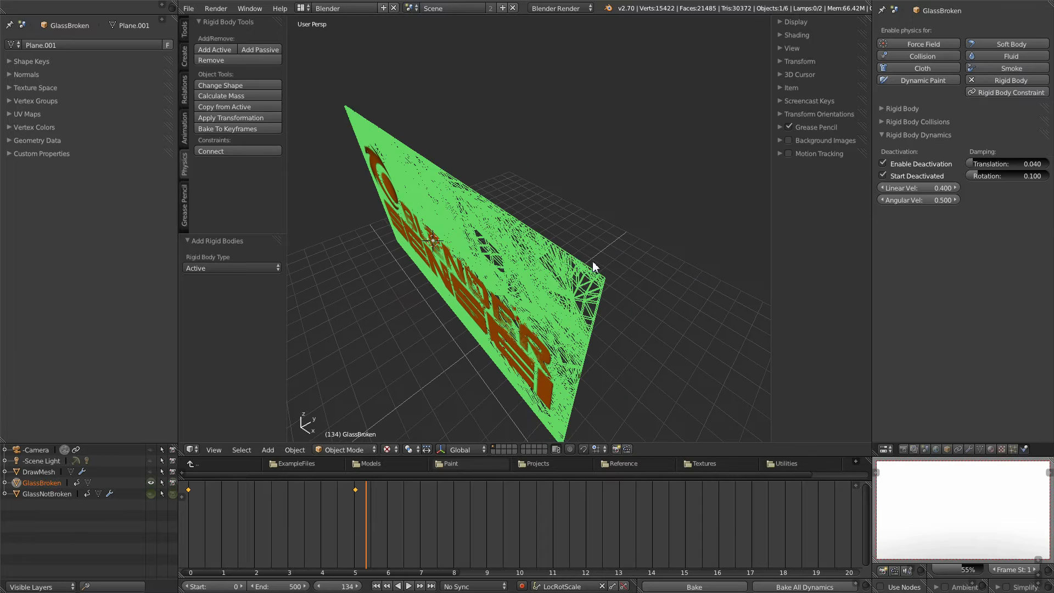
{"action": "middle_click_drag", "start_coordinate": [507, 333], "coordinate": [558, 330]}
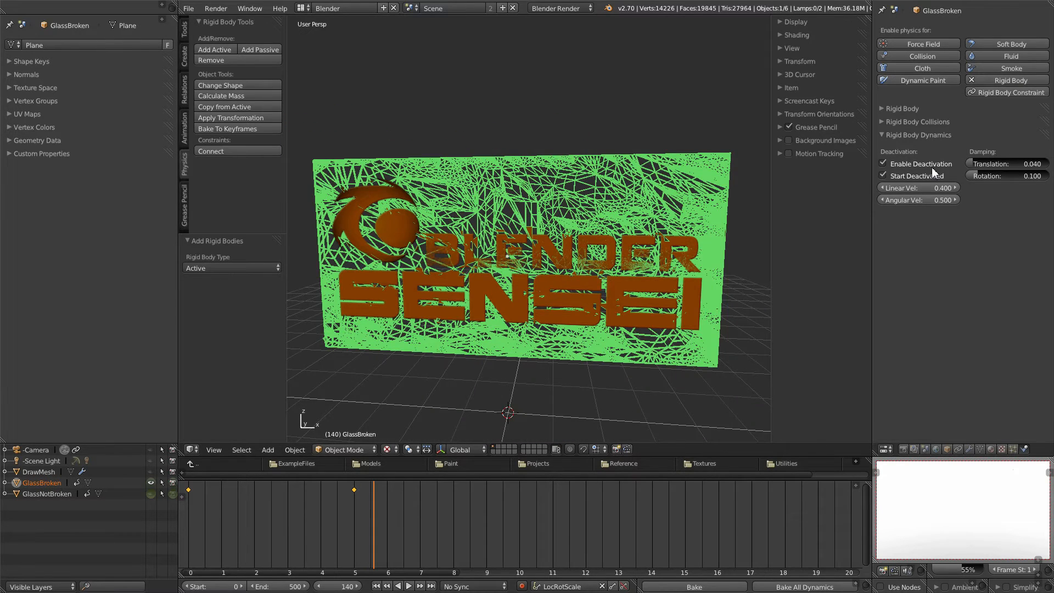
- Enable the collision margin in the rigid body collisions of GlassBroken and set it to 0.1
{"action": "left_click", "coordinate": [883, 122]}
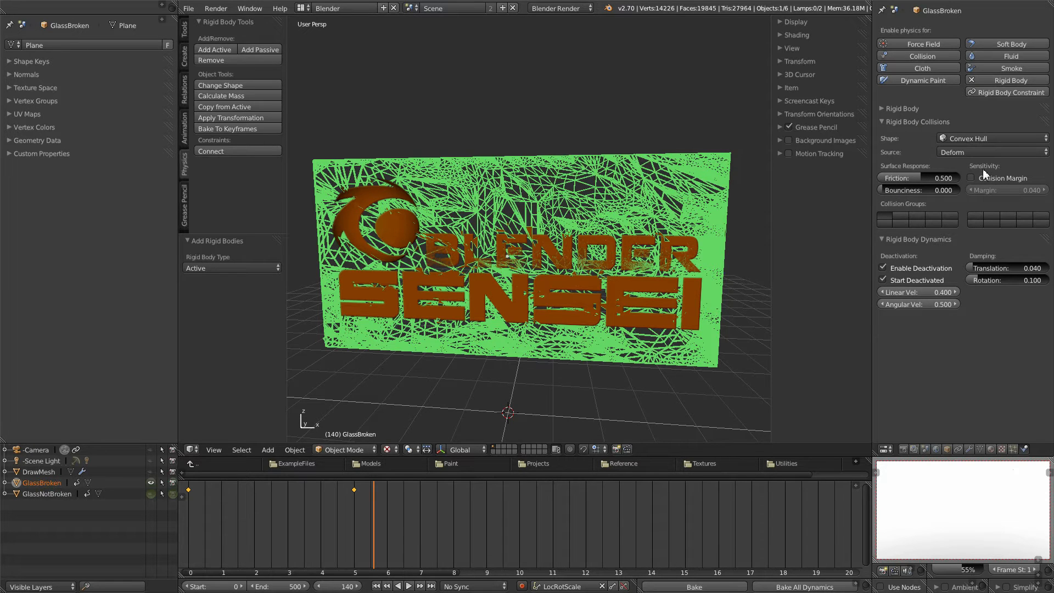
{"action": "left_click", "coordinate": [971, 179]}
{"action": "middle_click_drag", "start_coordinate": [688, 254], "coordinate": [654, 280]}
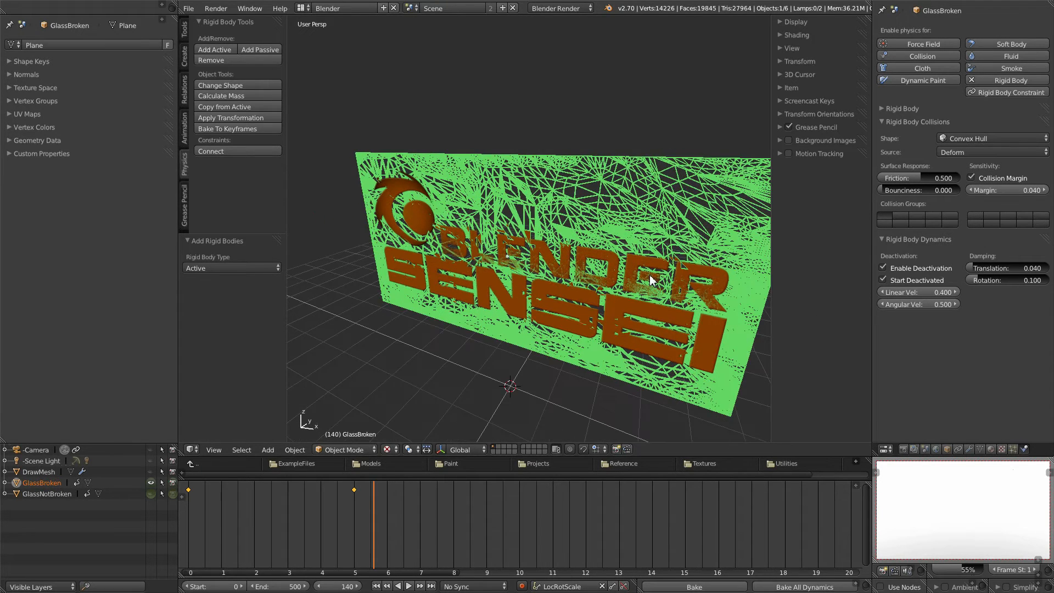
{"action": "middle_click_drag", "start_coordinate": [463, 270], "coordinate": [616, 335]}
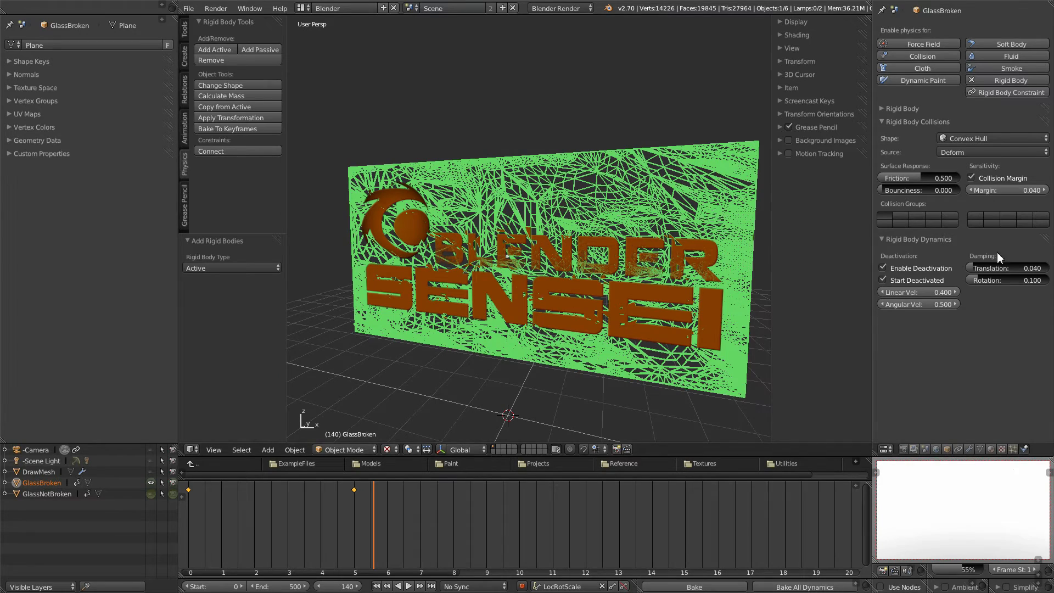
{"action": "mouse_move", "coordinate": [670, 271]}
{"action": "middle_mouse_down"}
{"action": "mouse_move", "coordinate": [648, 275]}
{"action": "mouse_move", "coordinate": [680, 269]}
{"action": "middle_mouse_up"}
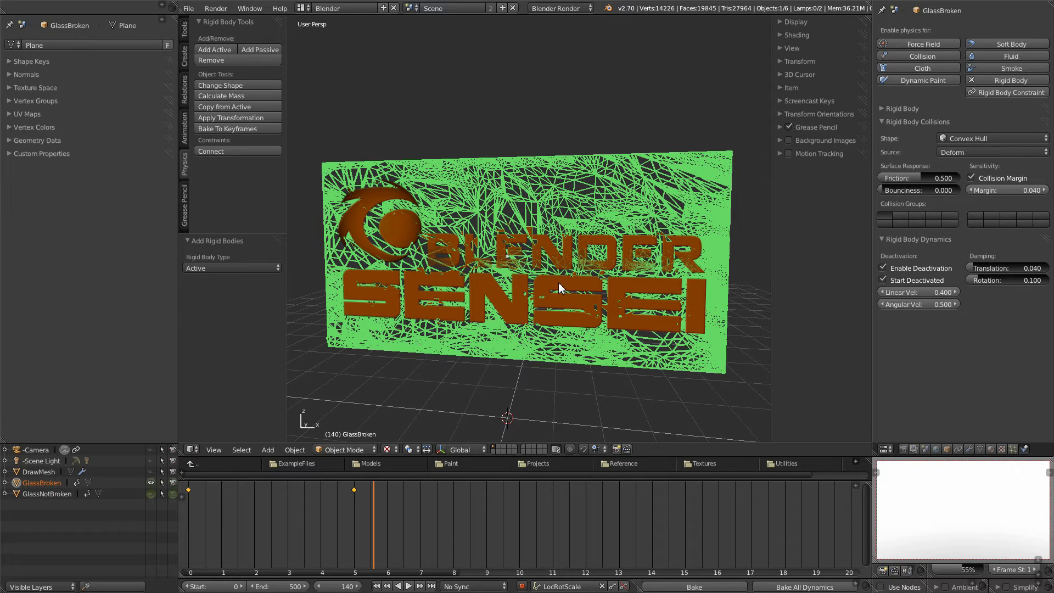
{"action": "left_click", "coordinate": [1024, 192]}
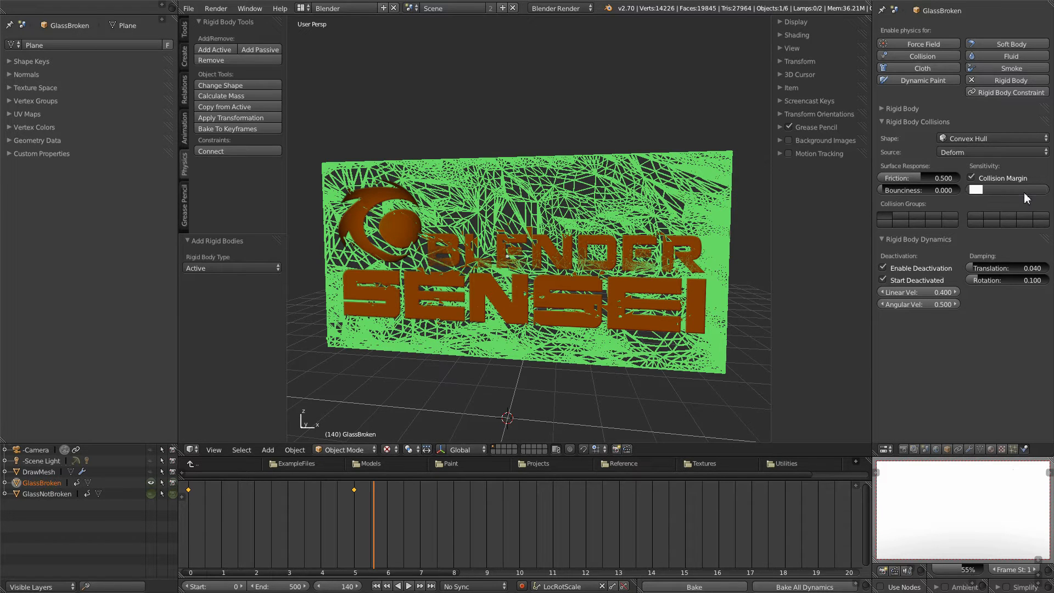
{"action": "type", "text": "0.1"}
{"action": "key", "text": "Return"}
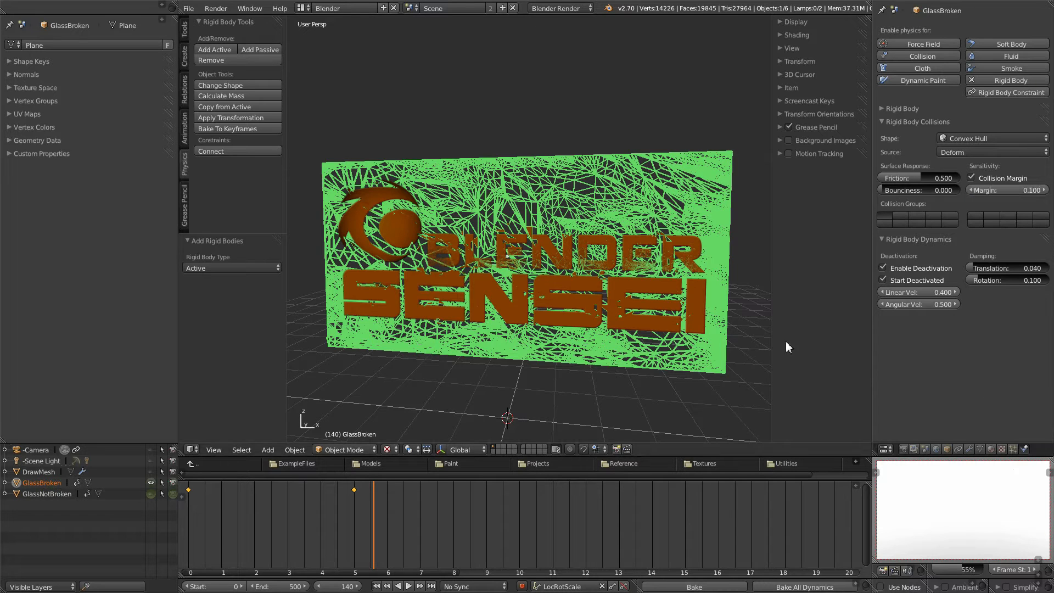
- Set the collision source of GlassBroken to Final, its translation damping to about 0.179 and its rotation damping to about 0.169
{"action": "mouse_move", "coordinate": [637, 289]}
{"action": "middle_mouse_down"}
{"action": "mouse_move", "coordinate": [668, 291]}
{"action": "mouse_move", "coordinate": [630, 295]}
{"action": "middle_mouse_up"}
{"action": "scroll", "coordinate": [664, 292], "scroll_direction": "down", "scroll_amount": 1}
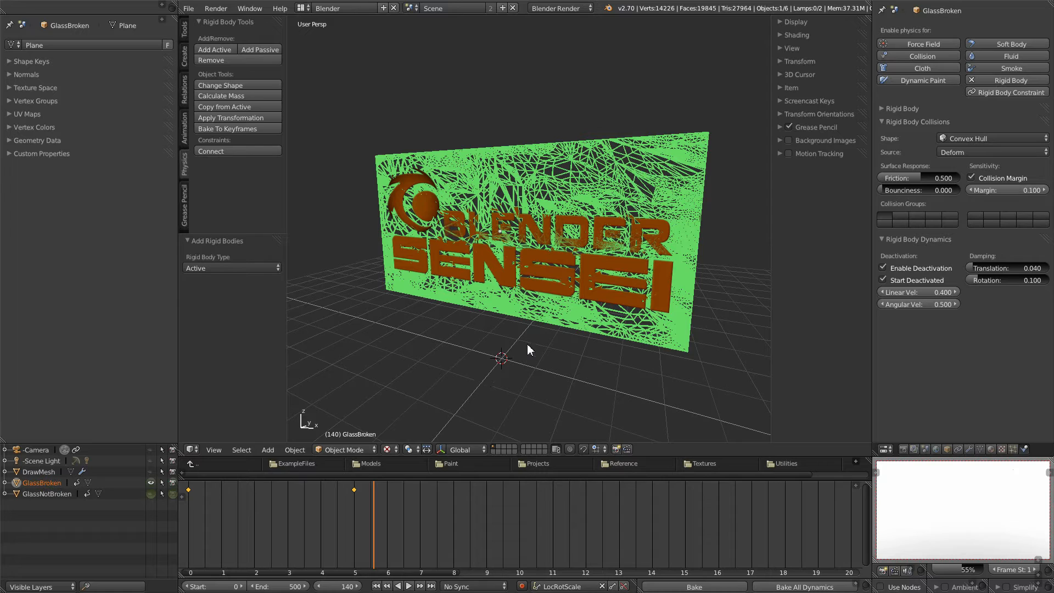
{"action": "middle_click_drag", "start_coordinate": [494, 359], "coordinate": [561, 348]}
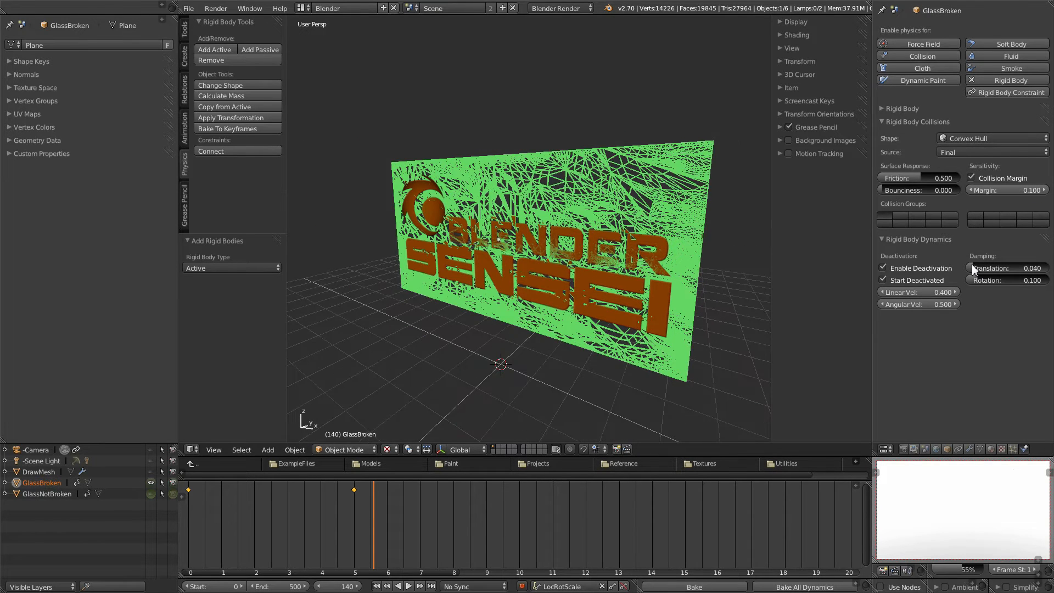
{"action": "mouse_move", "coordinate": [972, 265]}
{"action": "left_mouse_down"}
{"action": "mouse_move", "coordinate": [978, 280]}
{"action": "mouse_move", "coordinate": [981, 268]}
{"action": "left_mouse_up"}
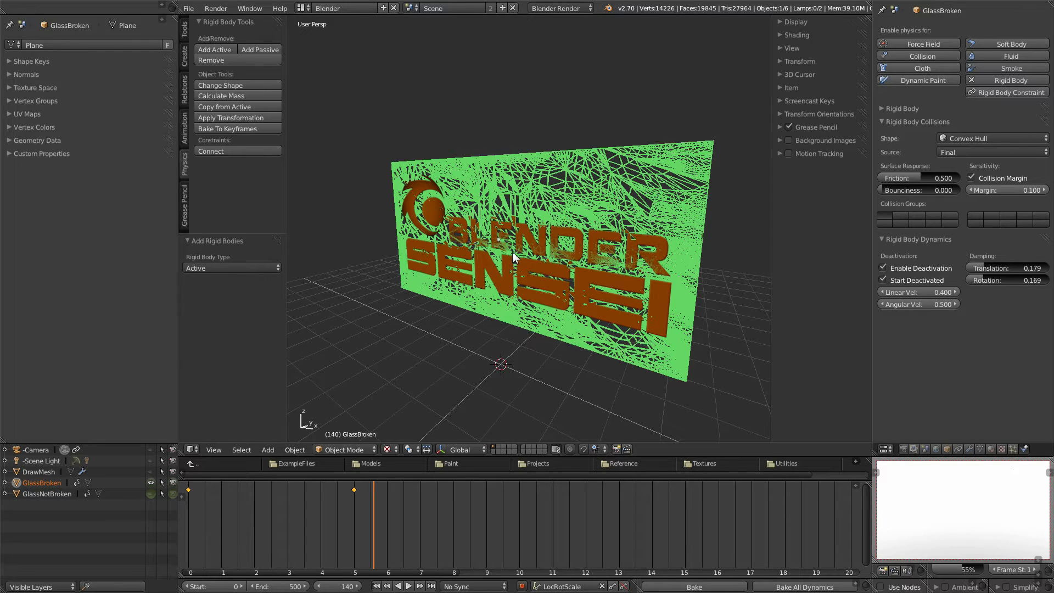
- Set the bounciness of GlassBroken to about 0.322 and collapse its rigid body collisions and dynamics settings
{"action": "left_click_drag", "start_coordinate": [881, 190], "coordinate": [905, 190]}
{"action": "scroll", "coordinate": [548, 332], "scroll_direction": "down", "scroll_amount": 1}
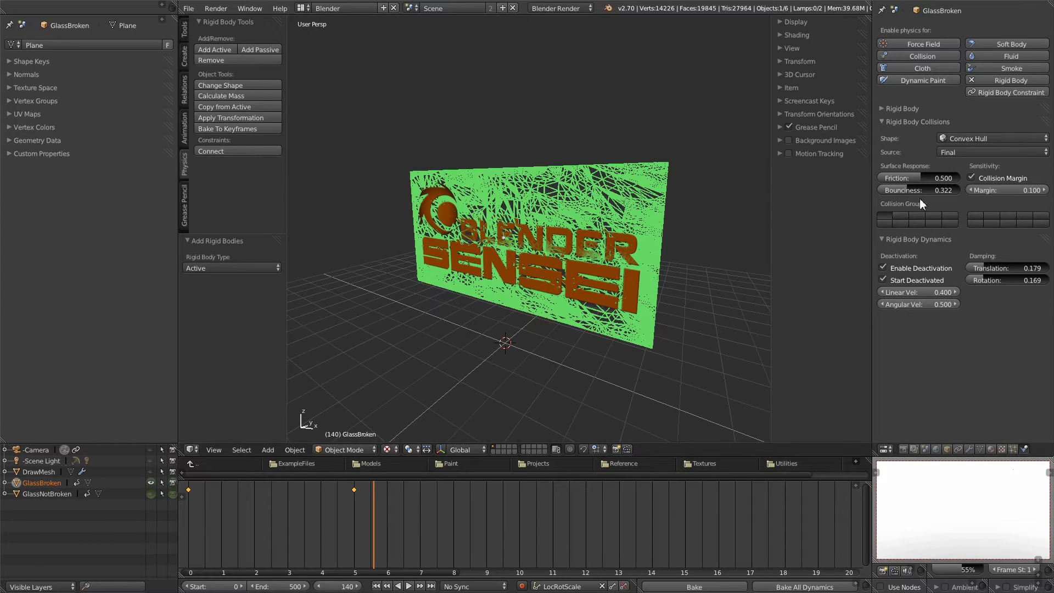
{"action": "scroll", "coordinate": [569, 298], "scroll_direction": "up", "scroll_amount": 1}
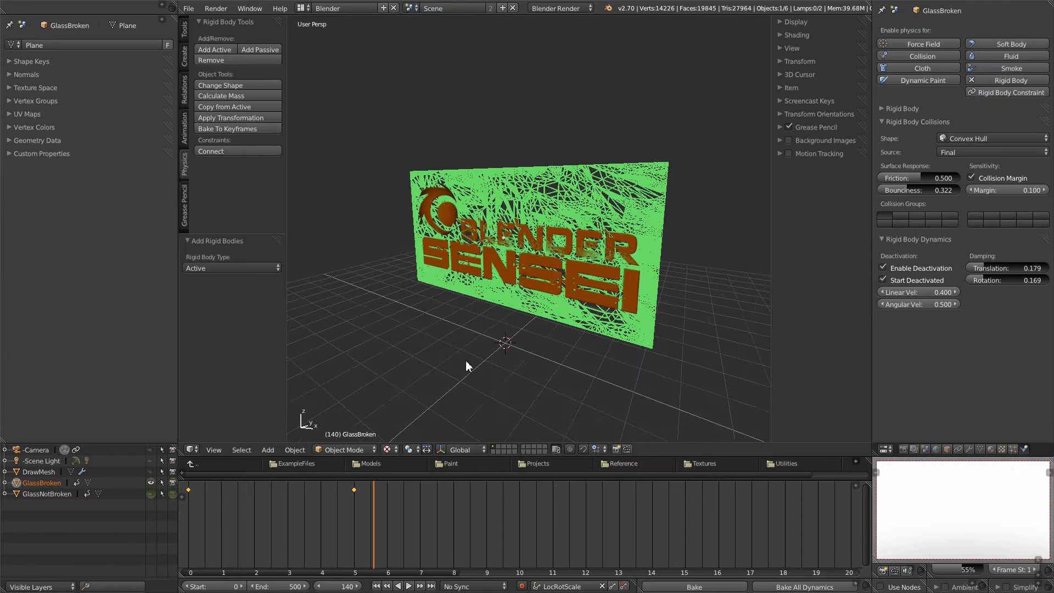
{"action": "left_click", "coordinate": [885, 122]}
{"action": "left_click", "coordinate": [885, 135]}
{"action": "middle_click_drag", "start_coordinate": [532, 357], "coordinate": [553, 344]}
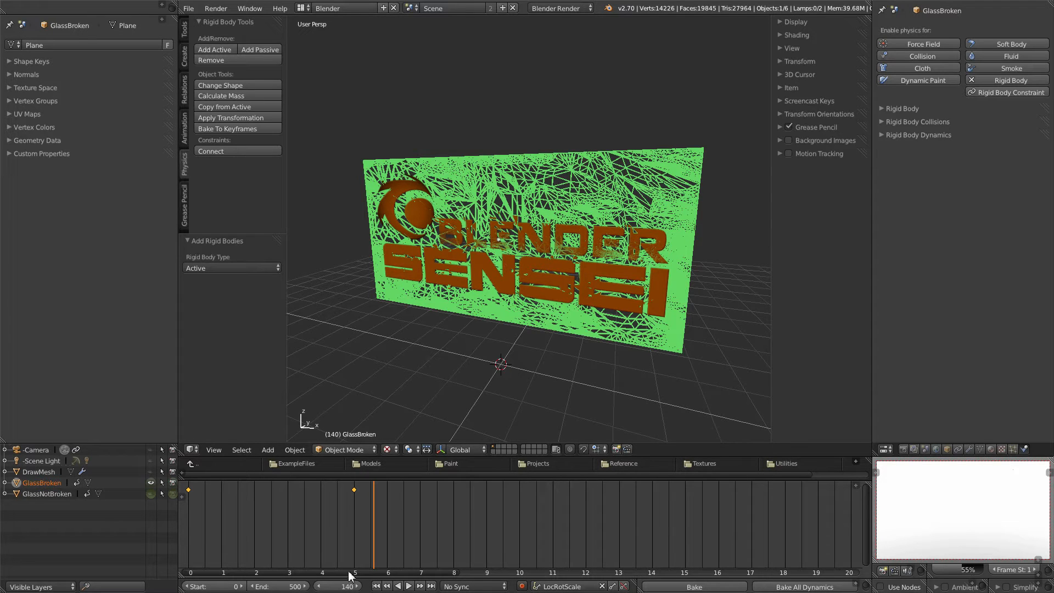
- Return the animation to frame 0 and make GlassBroken visible in the viewport
{"action": "left_click", "coordinate": [377, 586]}
{"action": "middle_click_drag", "start_coordinate": [588, 342], "coordinate": [614, 259]}
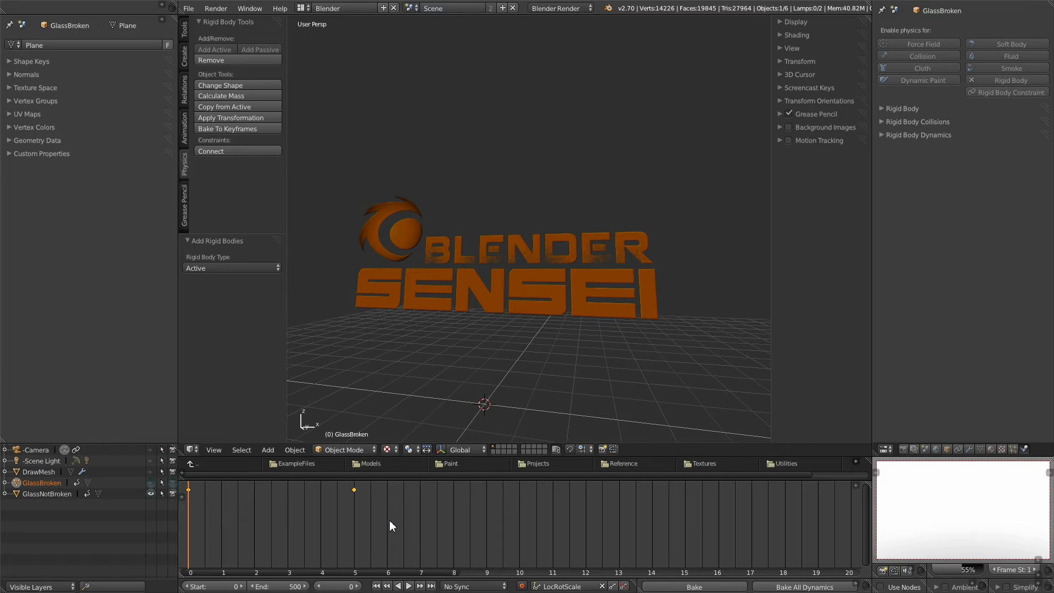
{"action": "middle_click_drag", "start_coordinate": [515, 289], "coordinate": [532, 314]}
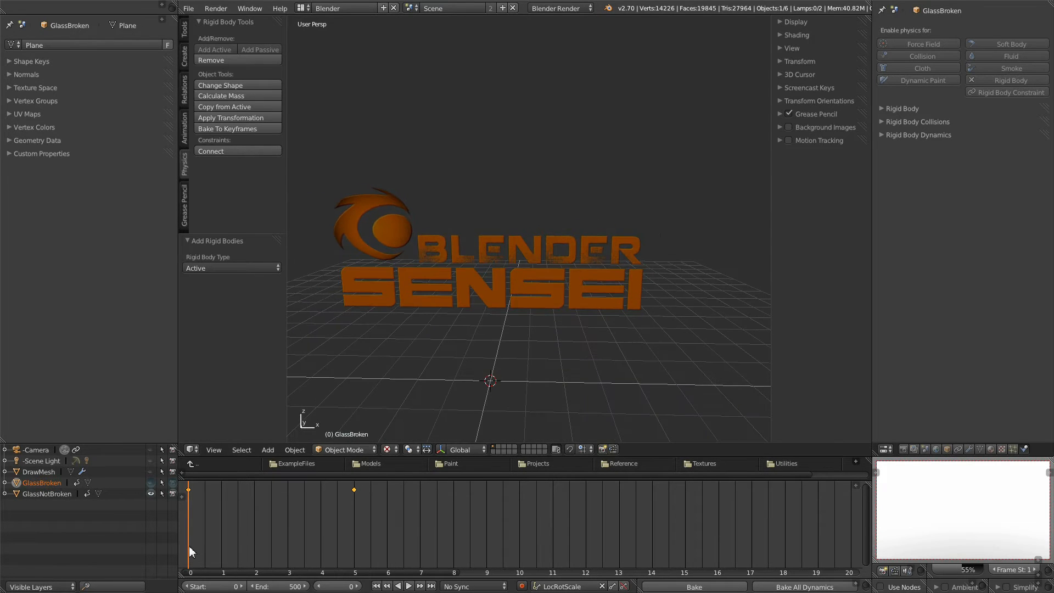
{"action": "left_click", "coordinate": [151, 483]}
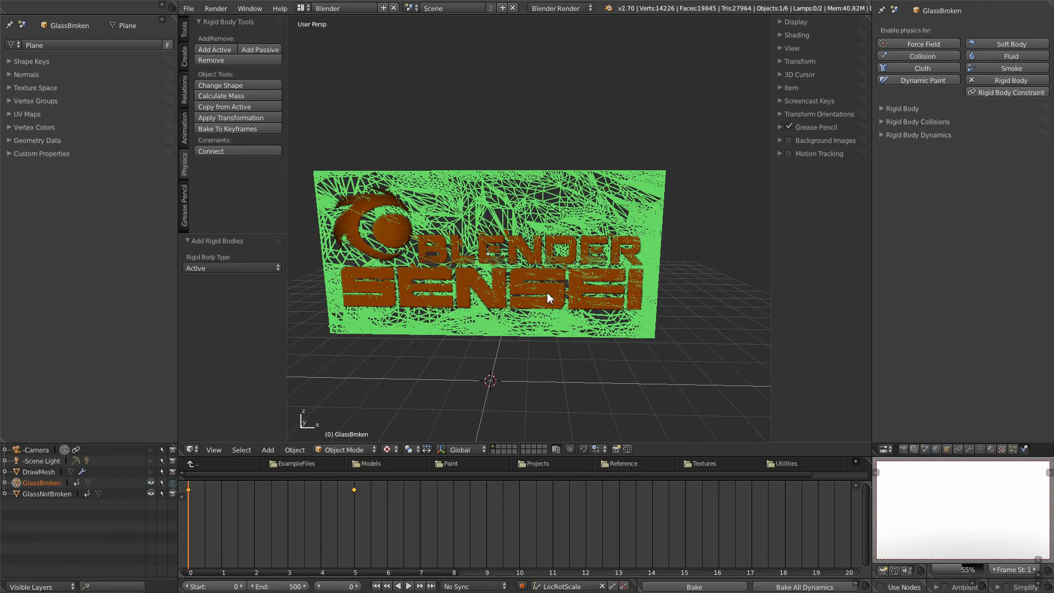
- Separate the GlassBroken mesh into individual shard objects by loose parts and return to Object Mode
{"action": "scroll", "coordinate": [535, 263], "scroll_direction": "up", "scroll_amount": 2}
{"action": "middle_click_drag", "start_coordinate": [534, 262], "coordinate": [583, 252]}
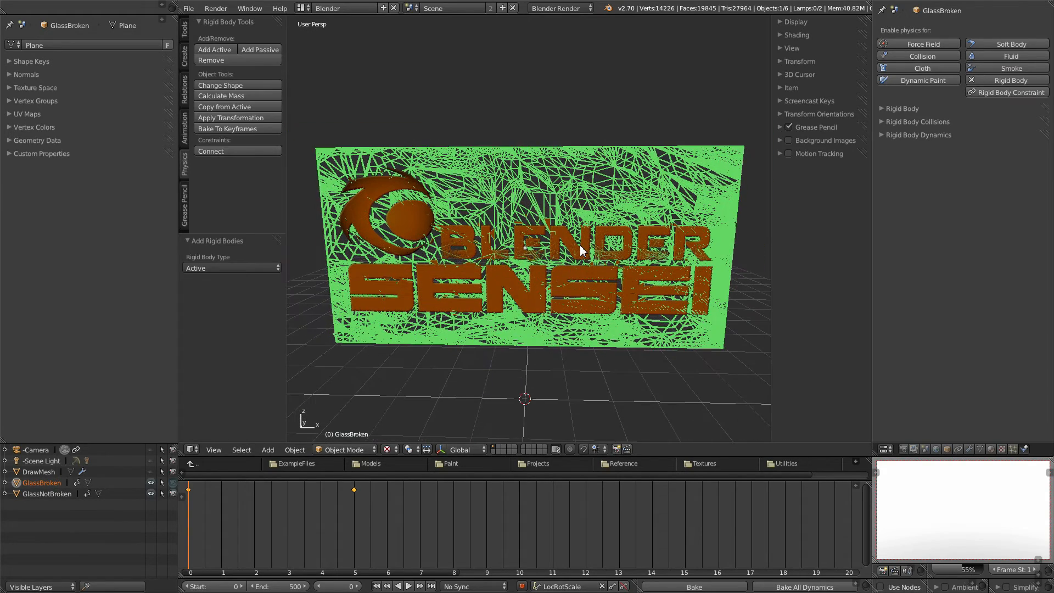
{"action": "key", "text": "Tab"}
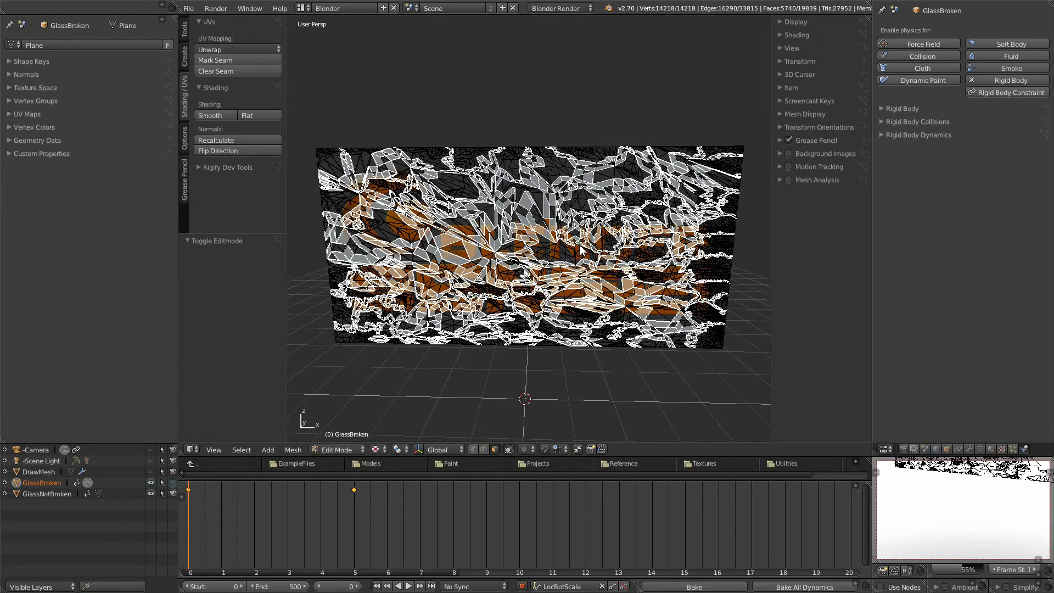
{"action": "left_click", "coordinate": [289, 450]}
{"action": "mouse_move", "coordinate": [319, 304]}
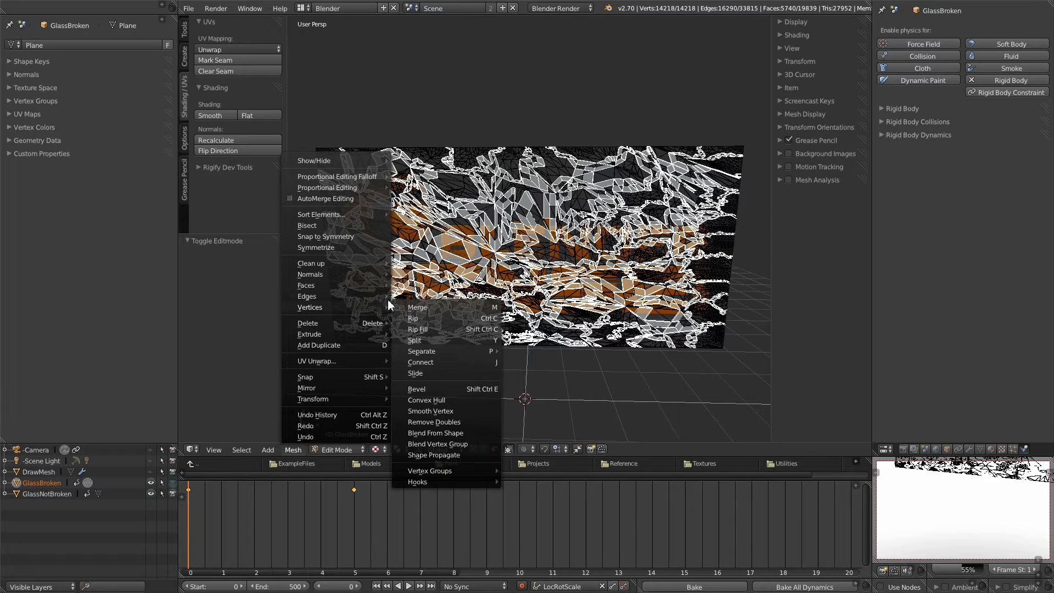
{"action": "mouse_move", "coordinate": [435, 350]}
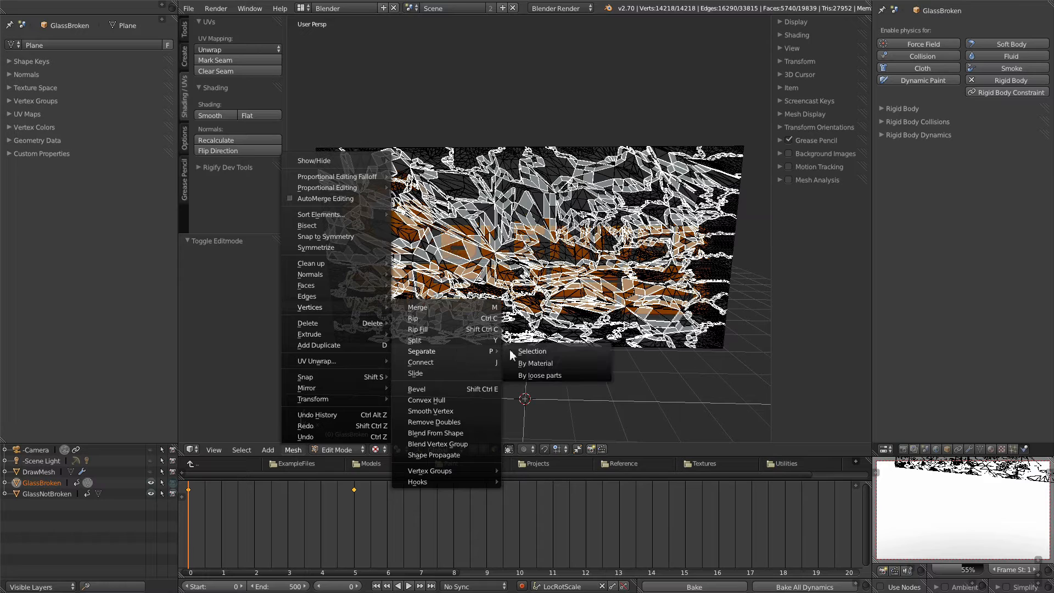
{"action": "left_click", "coordinate": [548, 375]}
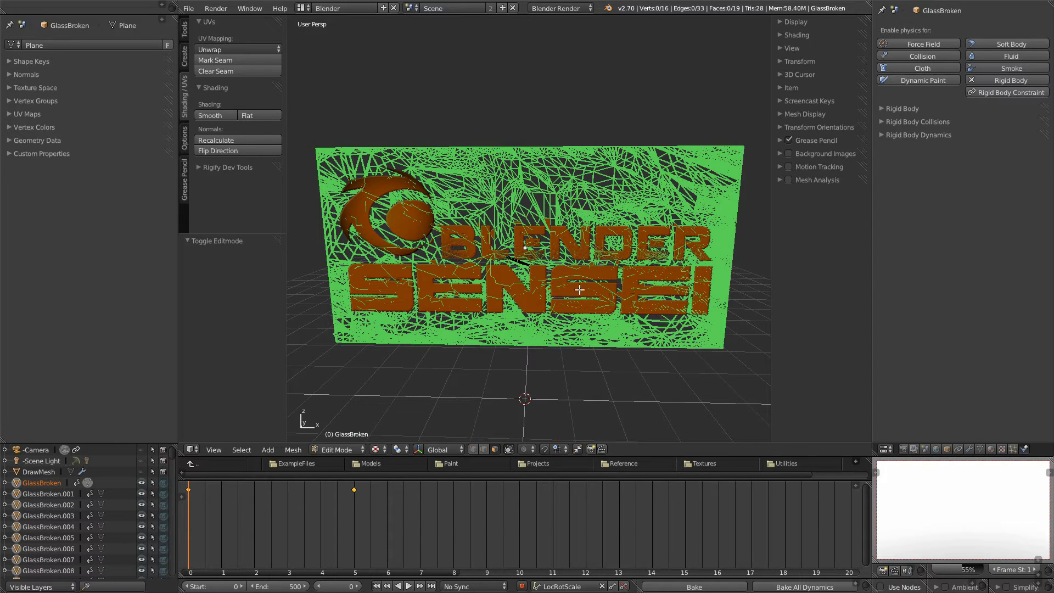
{"action": "scroll", "coordinate": [583, 294], "scroll_direction": "down", "scroll_amount": 2}
{"action": "key", "text": "Tab"}
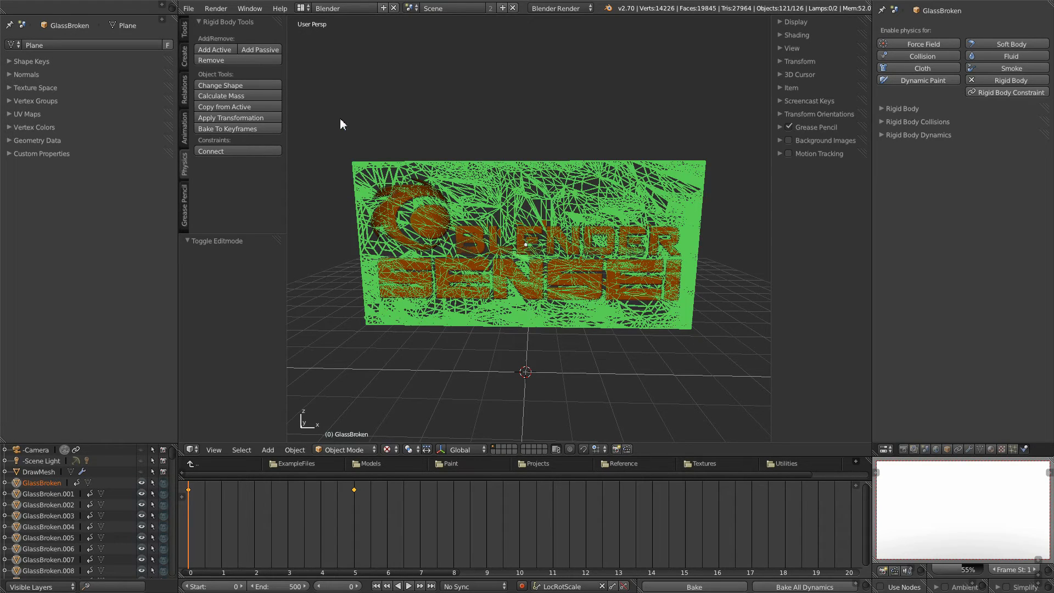
- Set the origin of every separated glass shard to its center of mass
{"action": "left_click", "coordinate": [186, 30]}
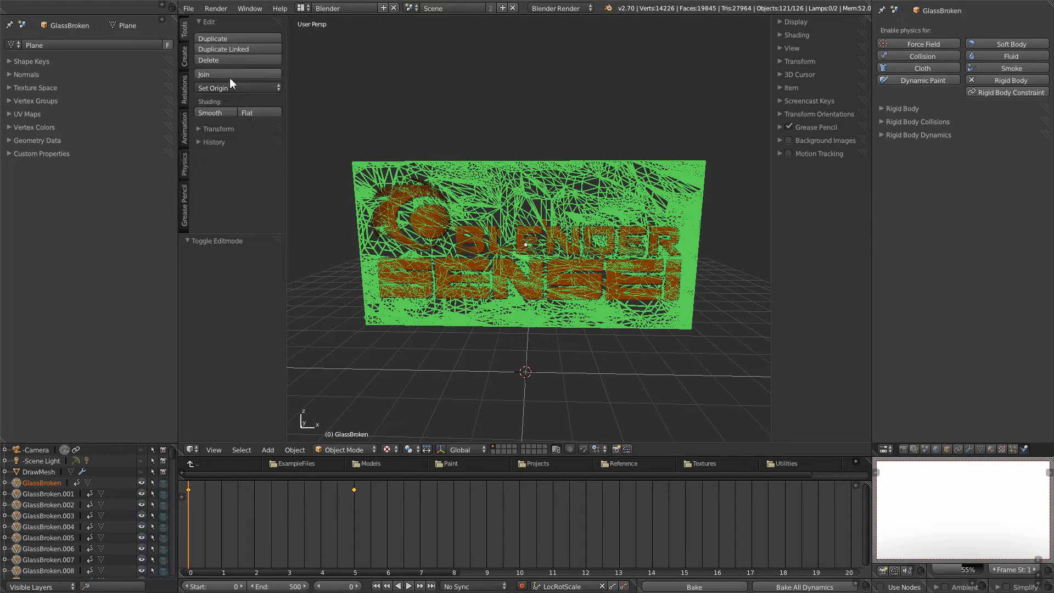
{"action": "left_click", "coordinate": [235, 87]}
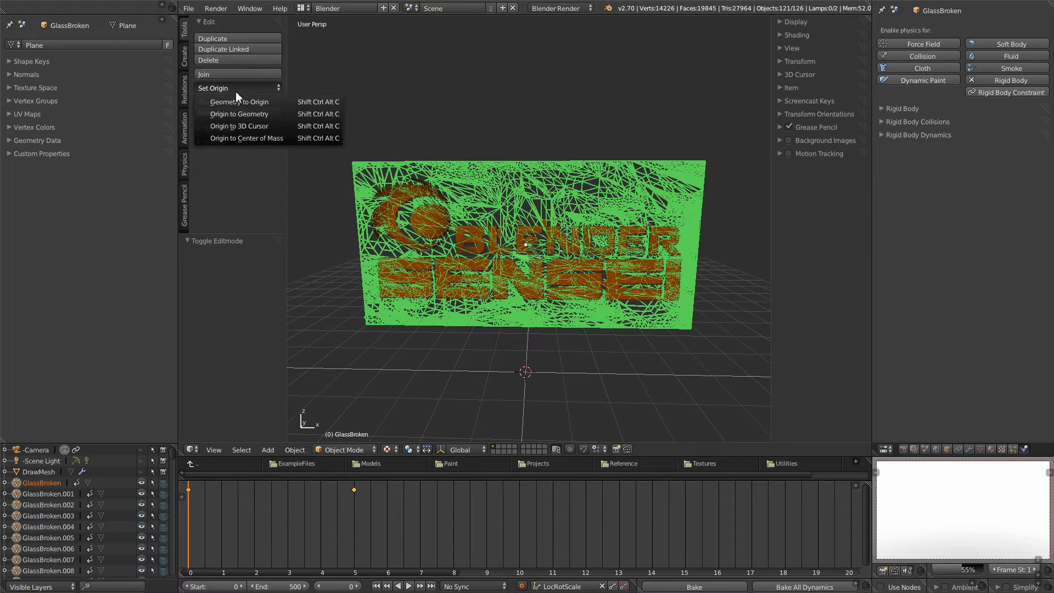
{"action": "left_click", "coordinate": [250, 137]}
{"action": "middle_click_drag", "start_coordinate": [608, 310], "coordinate": [669, 232]}
{"action": "mouse_move", "coordinate": [550, 232]}
{"action": "middle_mouse_down"}
{"action": "mouse_move", "coordinate": [637, 235]}
{"action": "mouse_move", "coordinate": [557, 238]}
{"action": "middle_mouse_up"}
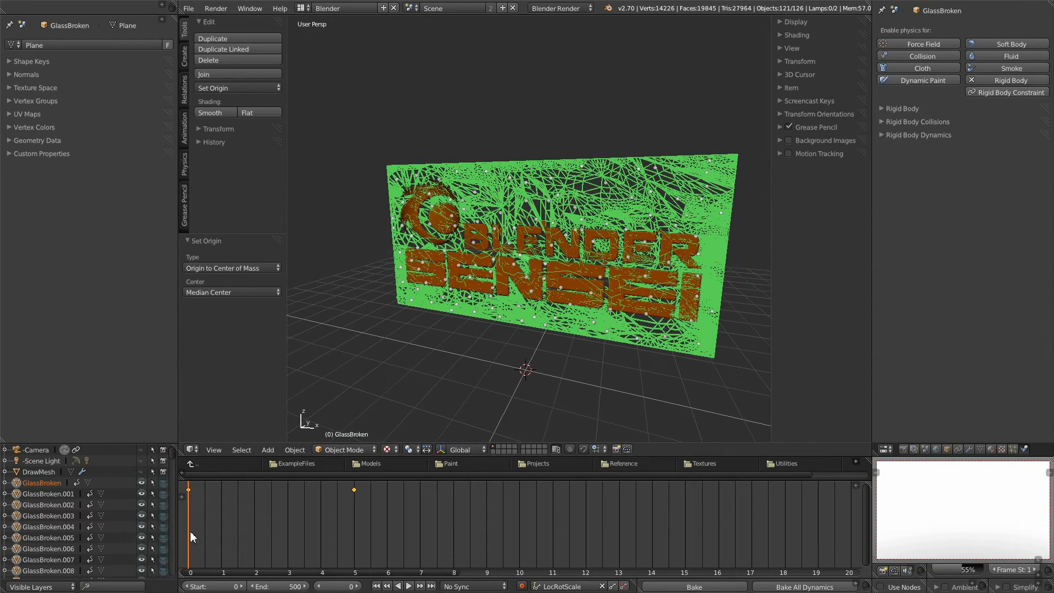
- Scrub the animation from frame 0 to frame 142 to check the glass shards' visibility
{"action": "left_click_drag", "start_coordinate": [187, 530], "coordinate": [206, 539]}
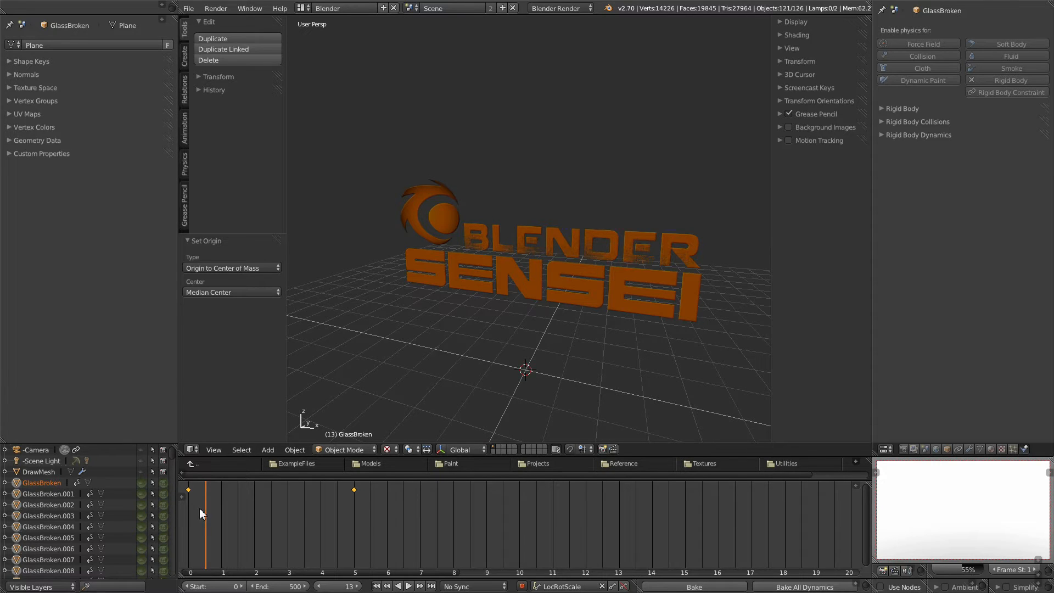
{"action": "mouse_move", "coordinate": [205, 517]}
{"action": "left_mouse_down"}
{"action": "mouse_move", "coordinate": [186, 519]}
{"action": "mouse_move", "coordinate": [205, 506]}
{"action": "left_mouse_up"}
{"action": "left_click_drag", "start_coordinate": [206, 510], "coordinate": [377, 522]}
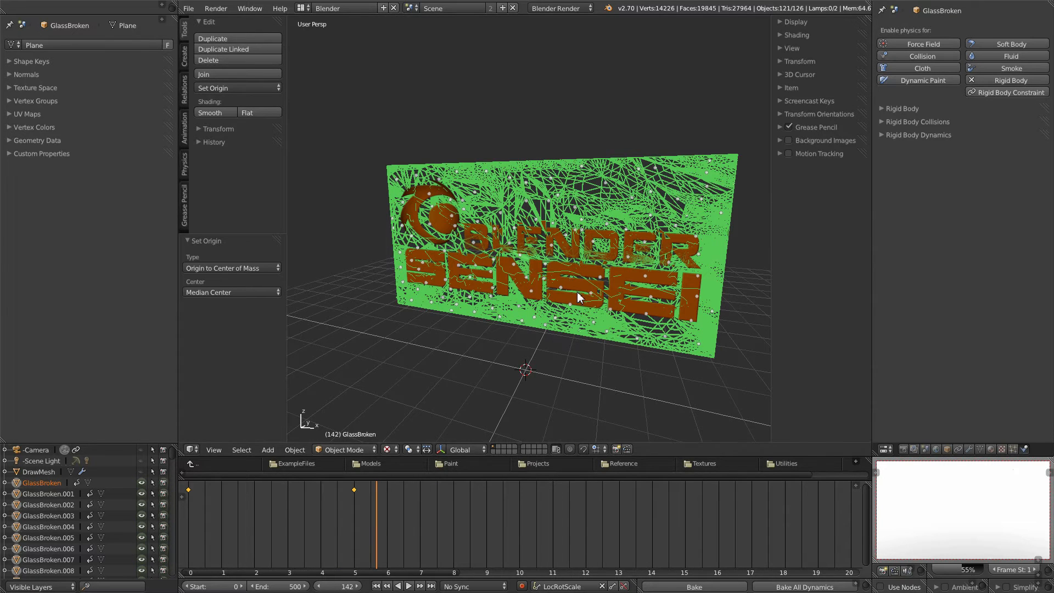
- Add a plane at the world origin and scale it up by about 36 as the floor
{"action": "scroll", "coordinate": [581, 296], "scroll_direction": "up", "scroll_amount": 1}
{"action": "middle_click_drag", "start_coordinate": [587, 264], "coordinate": [567, 289]}
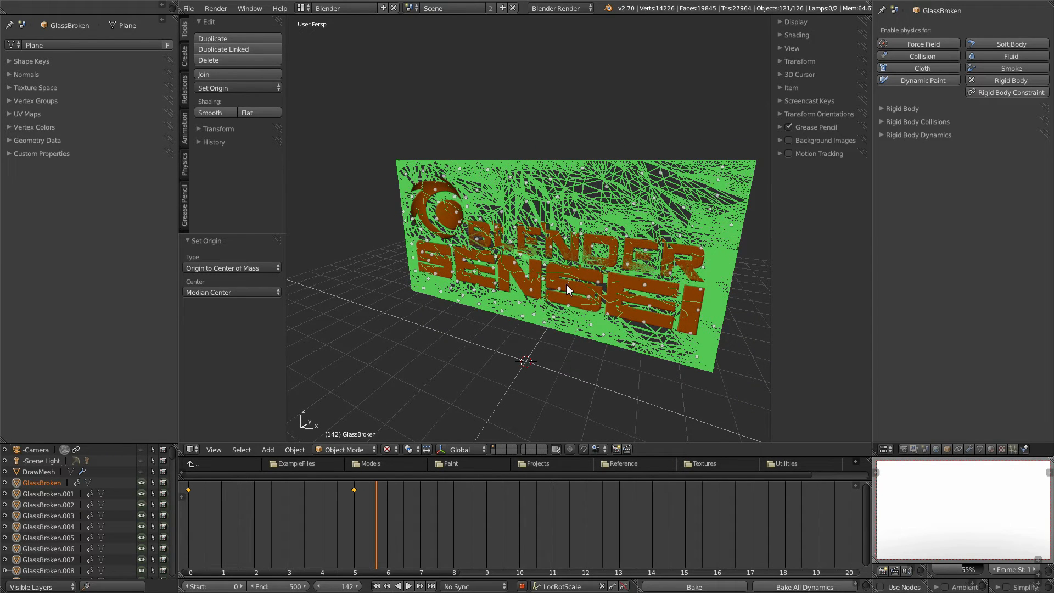
{"action": "key", "text": "shift+a"}
{"action": "mouse_move", "coordinate": [566, 285]}
{"action": "left_click", "coordinate": [599, 285]}
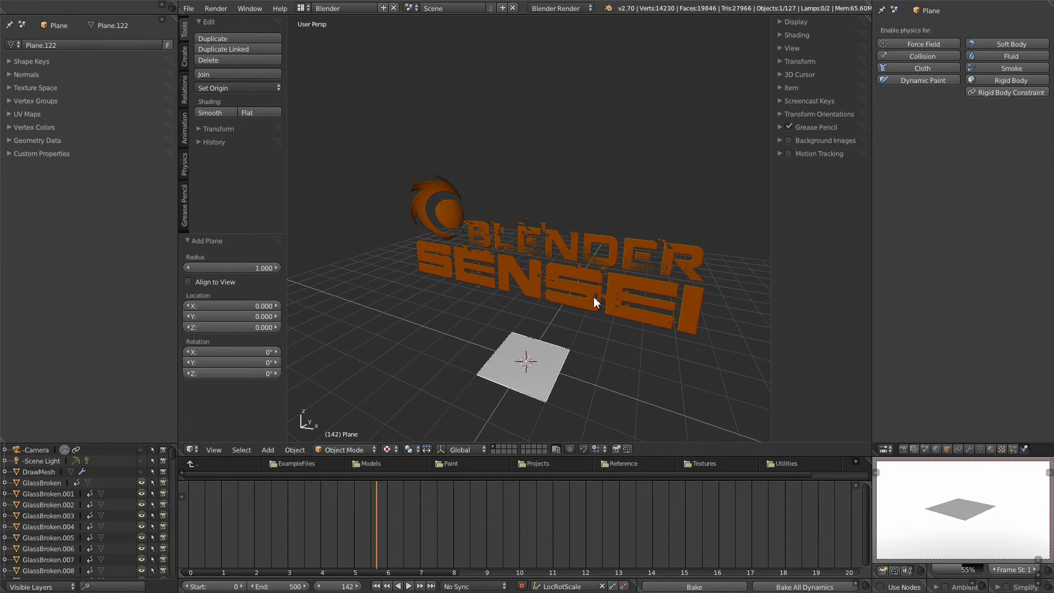
{"action": "key", "text": "s"}
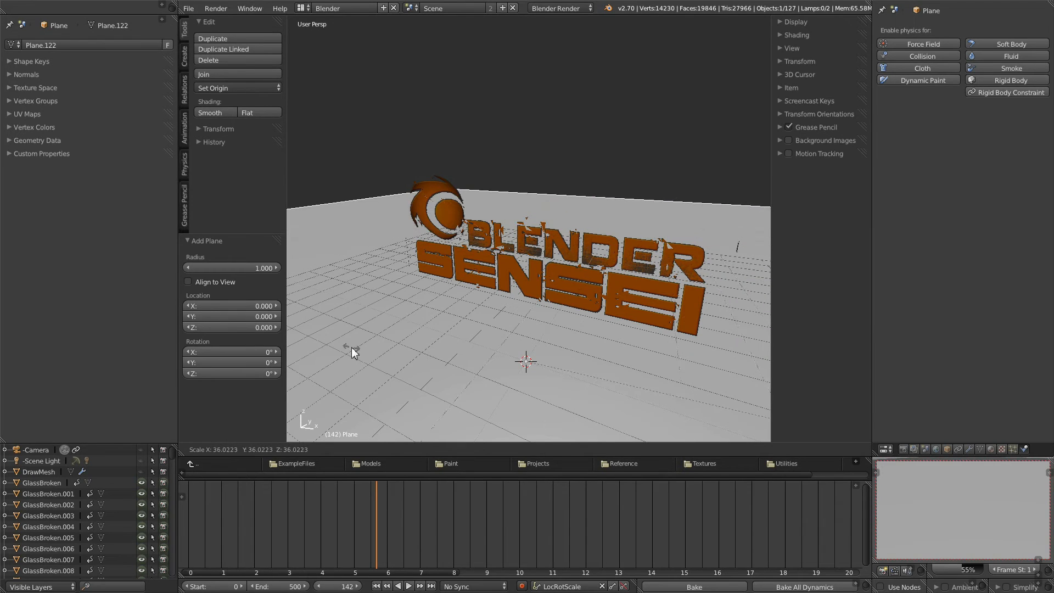
{"action": "left_click", "coordinate": [352, 347]}
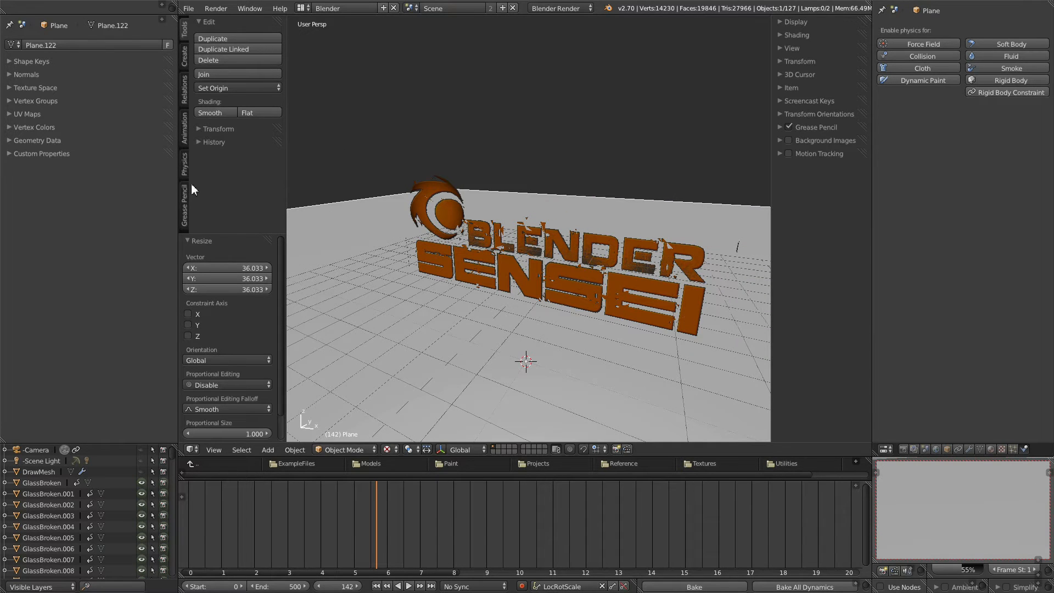
- Make the floor plane a passive rigid body
{"action": "left_click", "coordinate": [185, 163]}
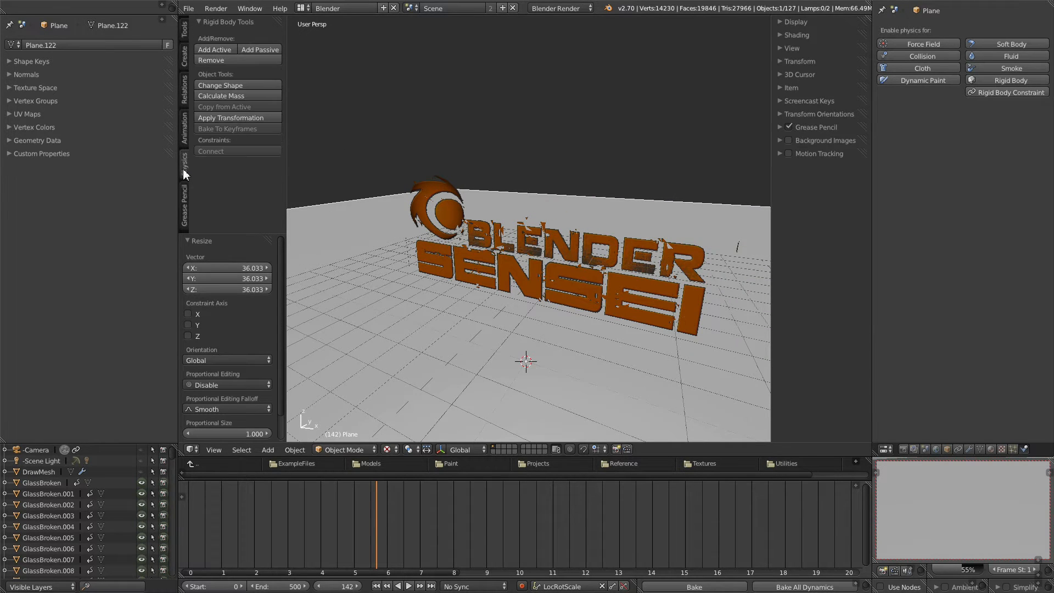
{"action": "left_click", "coordinate": [253, 48]}
{"action": "scroll", "coordinate": [414, 244], "scroll_direction": "down", "scroll_amount": 3}
{"action": "mouse_move", "coordinate": [535, 282]}
{"action": "middle_mouse_down"}
{"action": "mouse_move", "coordinate": [553, 328]}
{"action": "mouse_move", "coordinate": [535, 295]}
{"action": "middle_mouse_up"}
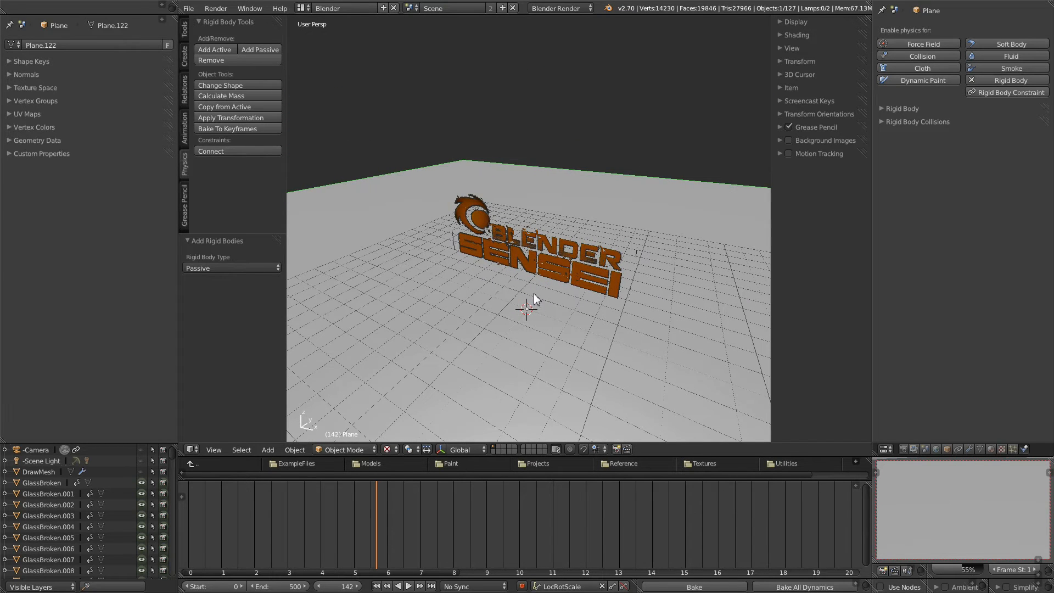
- Subdivide the whole floor plane seven times with one cut each in Edit Mode, then return to Object Mode
{"action": "key", "text": "Tab"}
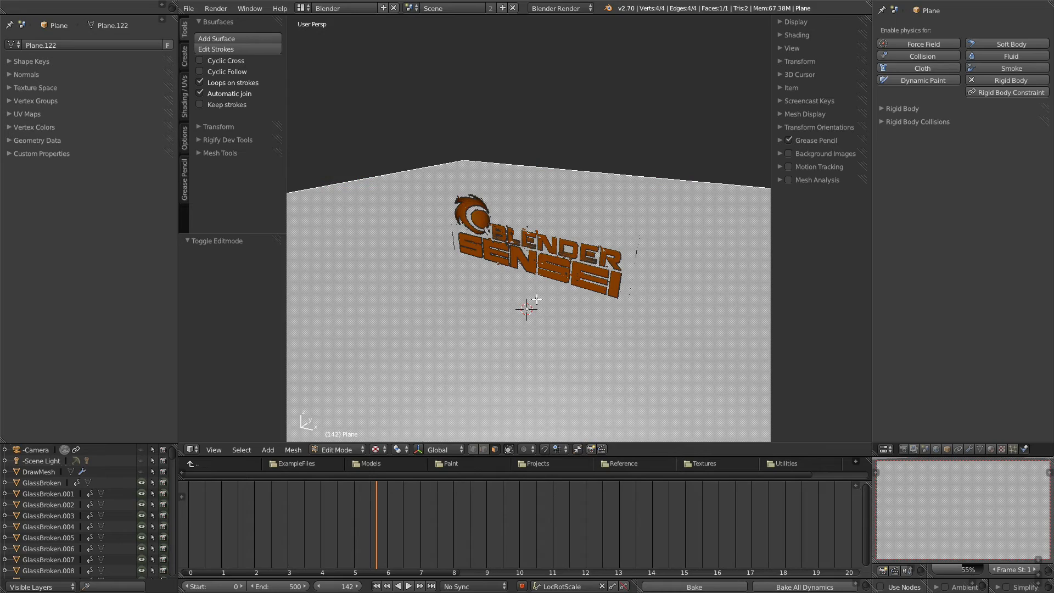
{"action": "key", "text": "d"}
{"action": "key", "text": "d"}
{"action": "key", "text": "d"}
{"action": "key", "text": "d"}
{"action": "key", "text": "d"}
{"action": "key", "text": "d"}
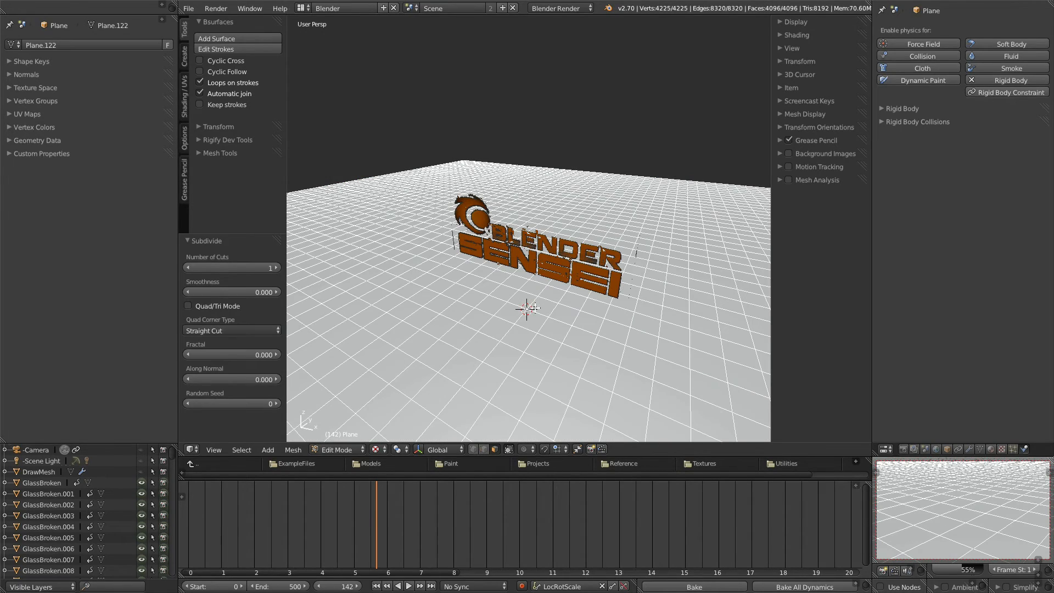
{"action": "middle_click_drag", "start_coordinate": [521, 318], "coordinate": [544, 349]}
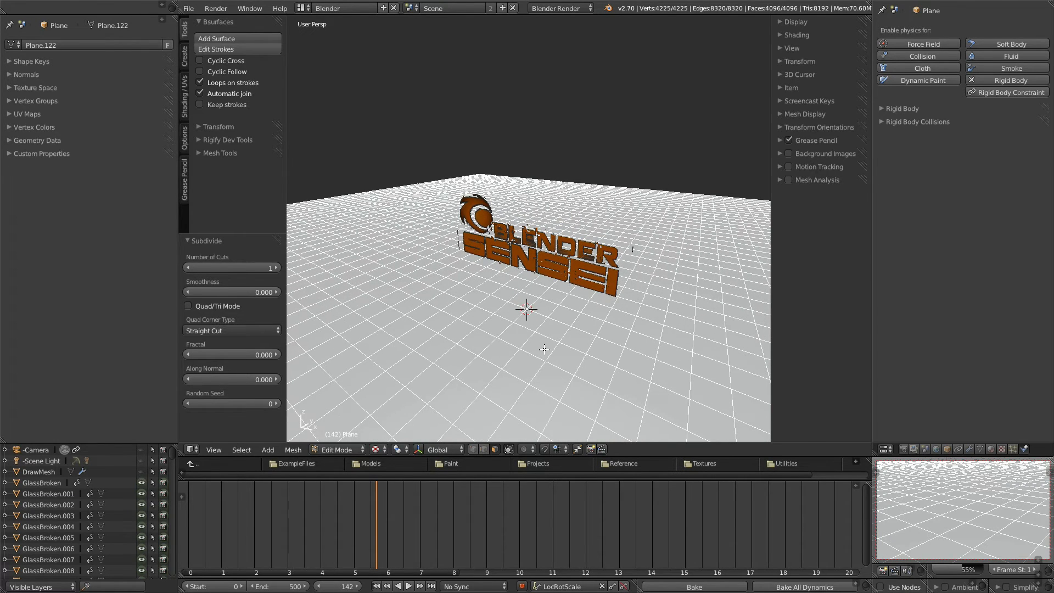
{"action": "middle_click_drag", "start_coordinate": [472, 320], "coordinate": [498, 324]}
{"action": "key", "text": "shift+r"}
{"action": "middle_click_drag", "start_coordinate": [577, 328], "coordinate": [524, 327]}
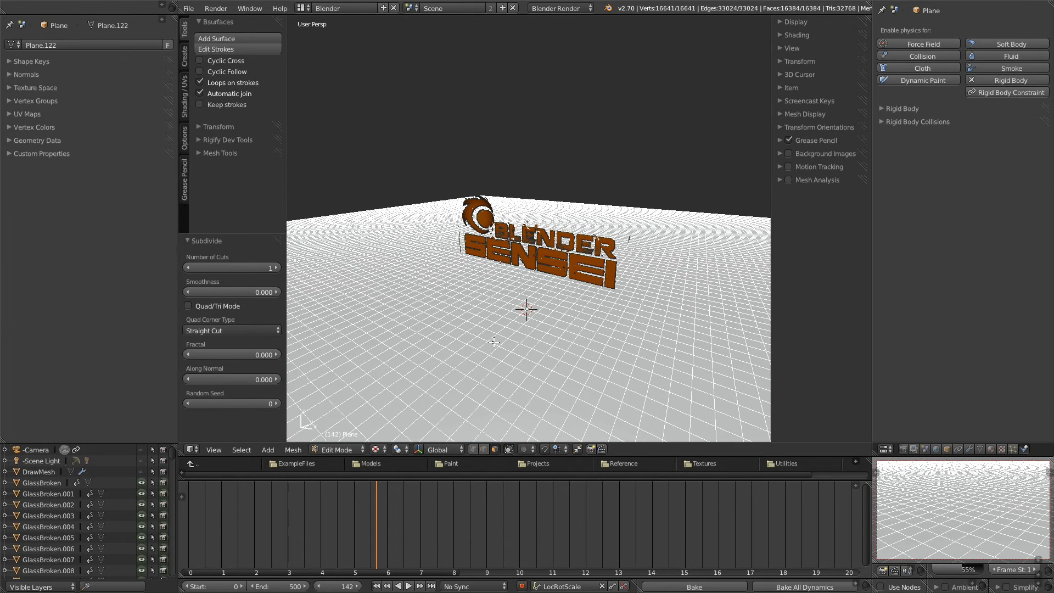
{"action": "key", "text": "Tab"}
- Select a glass shard beside the round logo emblem and examine its material settings down to transparency
{"action": "middle_click_drag", "start_coordinate": [504, 341], "coordinate": [426, 273]}
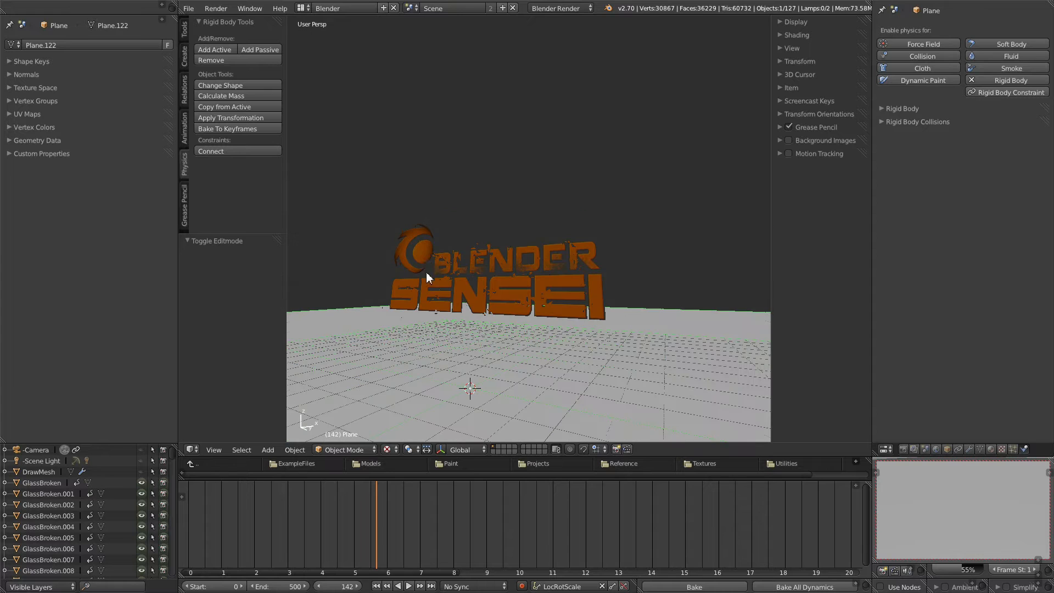
{"action": "right_click", "coordinate": [427, 256]}
{"action": "middle_click_drag", "start_coordinate": [506, 250], "coordinate": [522, 216]}
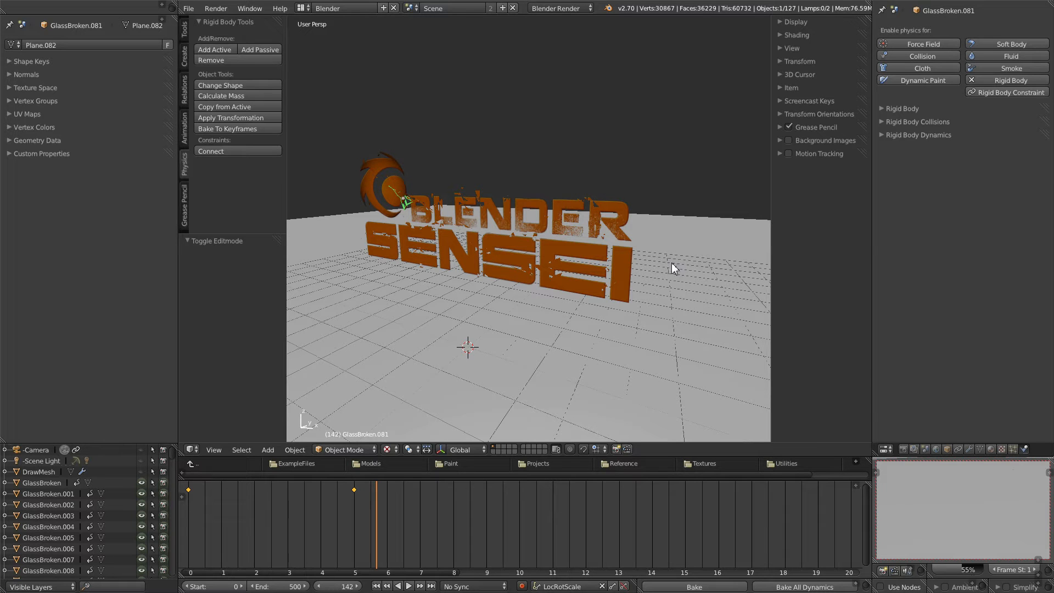
{"action": "mouse_move", "coordinate": [554, 262]}
{"action": "middle_mouse_down"}
{"action": "mouse_move", "coordinate": [544, 262]}
{"action": "mouse_move", "coordinate": [556, 264]}
{"action": "middle_mouse_up"}
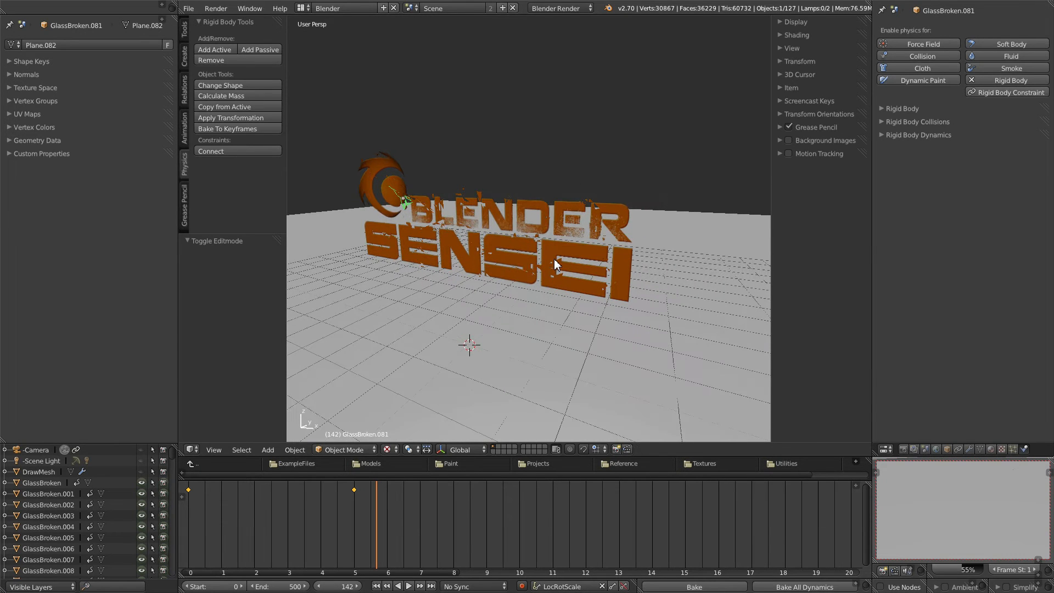
{"action": "left_click", "coordinate": [991, 448]}
{"action": "scroll", "coordinate": [911, 249], "scroll_direction": "up", "scroll_amount": 6}
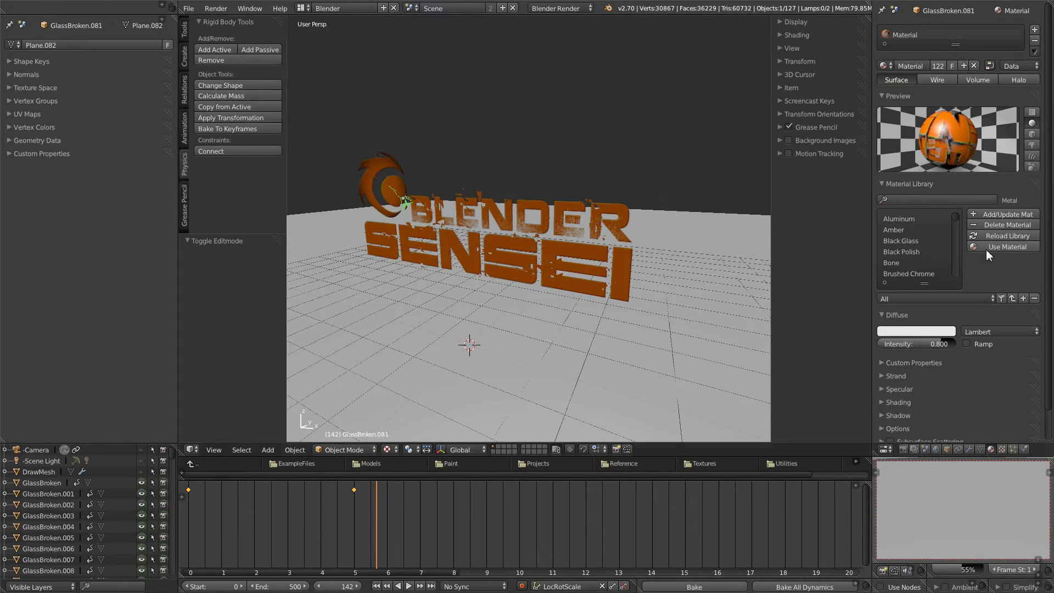
{"action": "scroll", "coordinate": [909, 253], "scroll_direction": "down", "scroll_amount": 1}
{"action": "scroll", "coordinate": [911, 308], "scroll_direction": "down", "scroll_amount": 2}
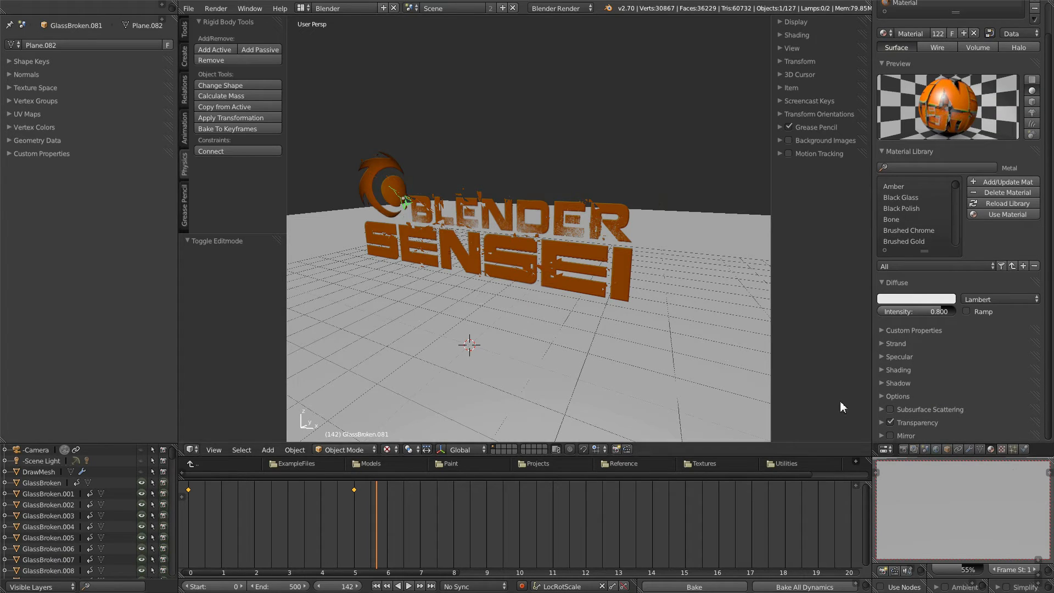
- Enable mirror on the glass shard material and raise its reflectivity slightly
{"action": "left_click", "coordinate": [892, 435]}
{"action": "left_click", "coordinate": [883, 435]}
{"action": "scroll", "coordinate": [951, 355], "scroll_direction": "down", "scroll_amount": 4}
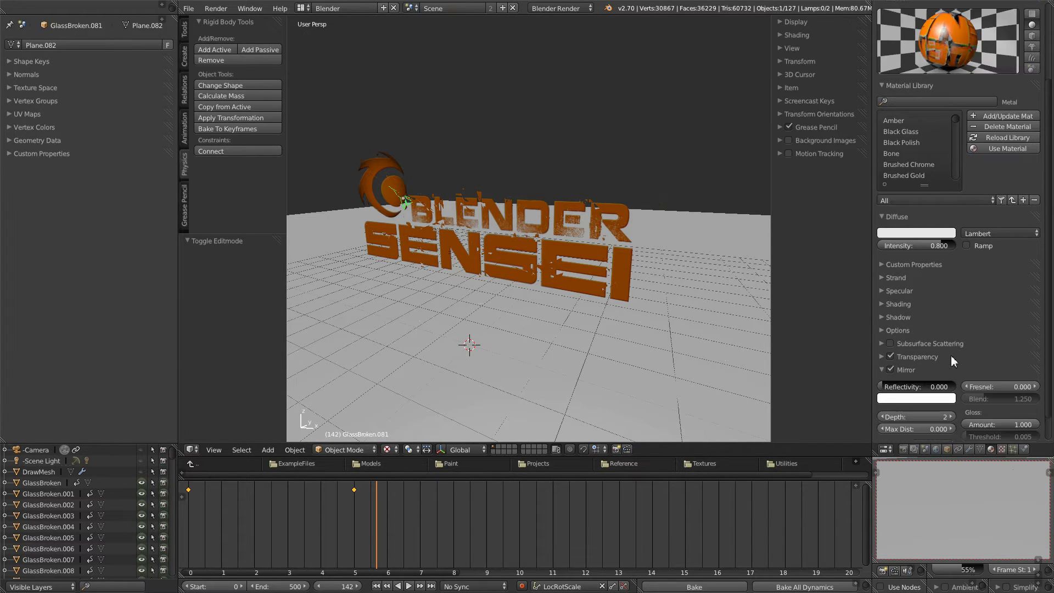
{"action": "scroll", "coordinate": [952, 357], "scroll_direction": "down", "scroll_amount": 1}
{"action": "left_click_drag", "start_coordinate": [892, 371], "coordinate": [912, 371]}
- Set the glass material's transparency alpha to about 0.052 so the pane is almost clear
{"action": "left_click", "coordinate": [883, 345]}
{"action": "left_click", "coordinate": [882, 336]}
{"action": "left_click_drag", "start_coordinate": [885, 367], "coordinate": [889, 367]}
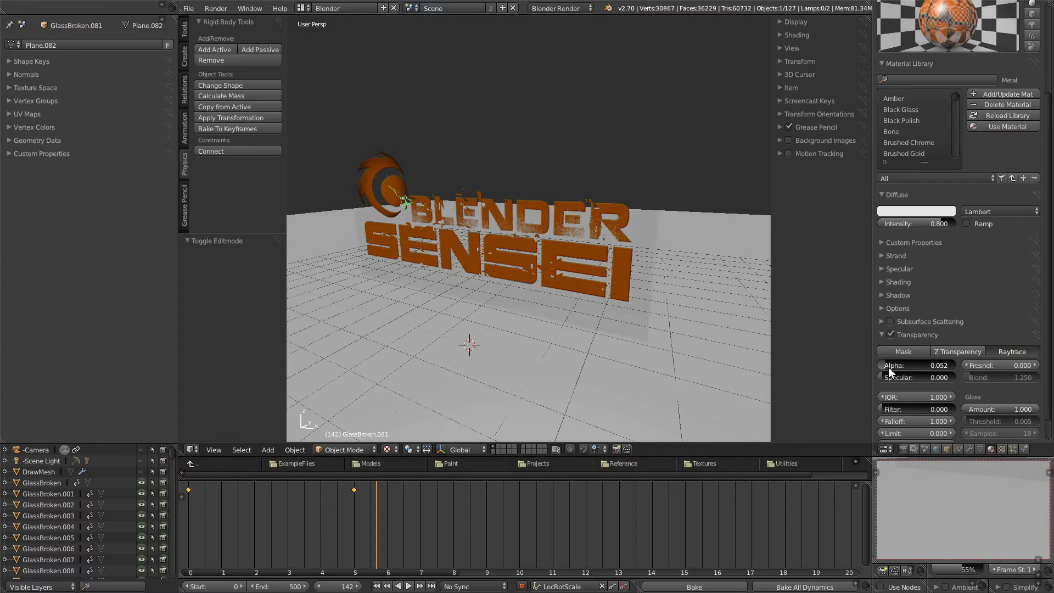
{"action": "middle_click_drag", "start_coordinate": [598, 220], "coordinate": [845, 269]}
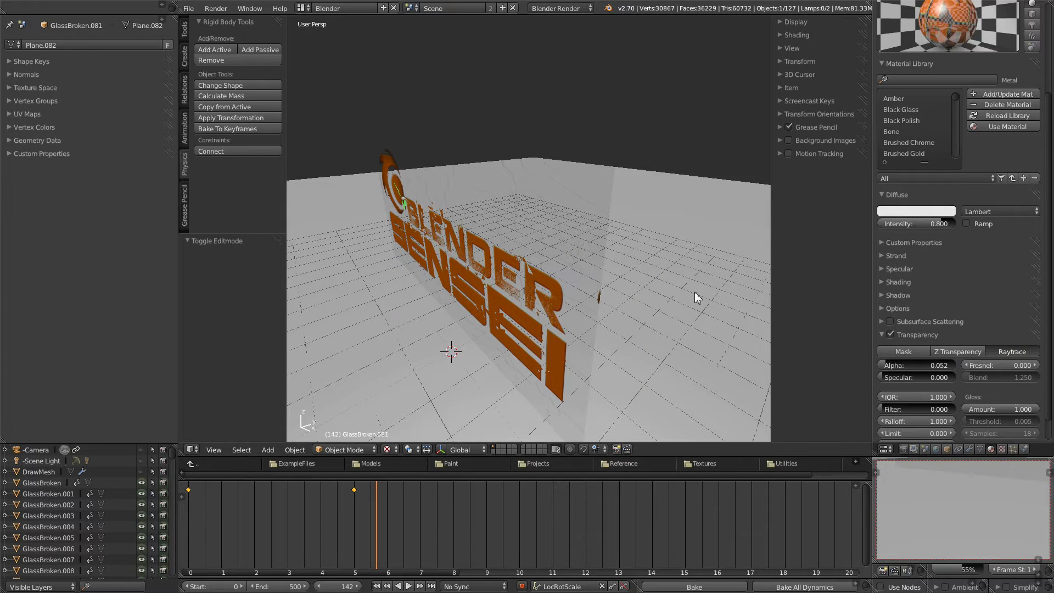
{"action": "middle_click_drag", "start_coordinate": [469, 273], "coordinate": [490, 264]}
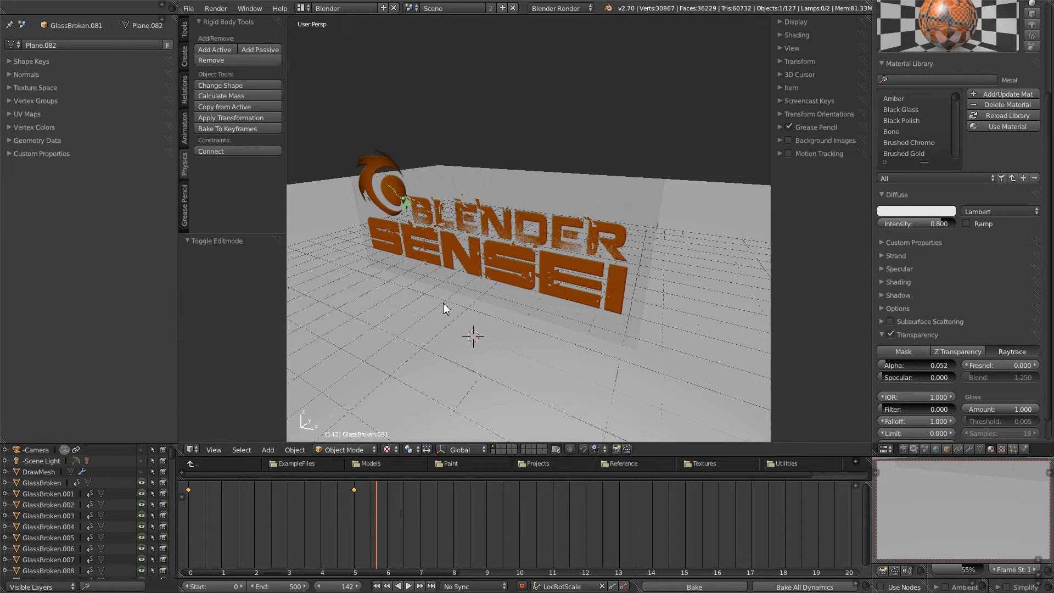
{"action": "mouse_move", "coordinate": [597, 249]}
{"action": "middle_mouse_down"}
{"action": "mouse_move", "coordinate": [565, 278]}
{"action": "mouse_move", "coordinate": [537, 264]}
{"action": "mouse_move", "coordinate": [594, 242]}
{"action": "middle_mouse_up"}
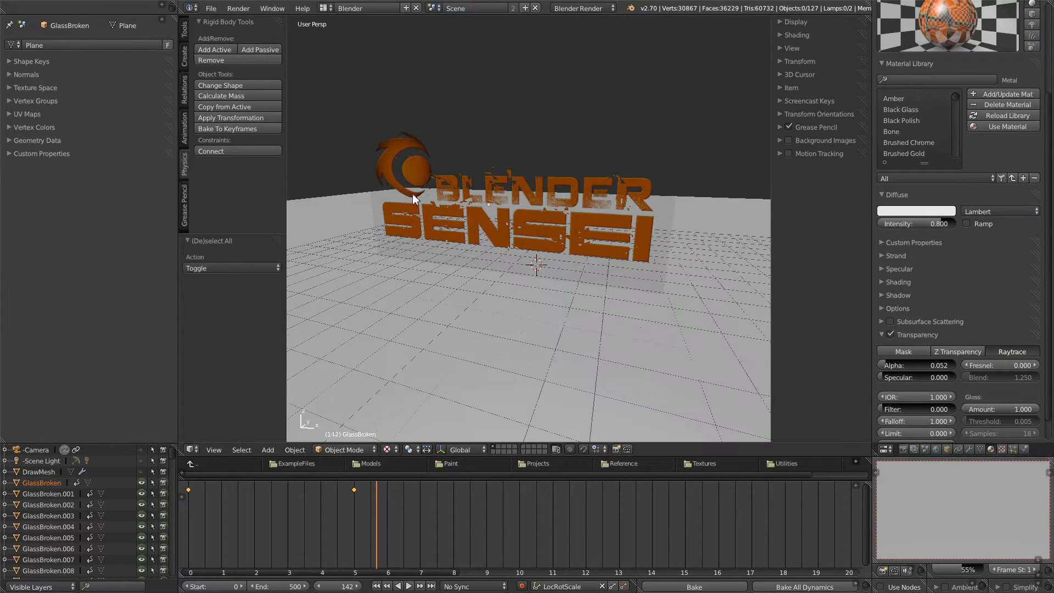
- Select a glass shard near the middle of the logo and snap the 3D cursor to it
{"action": "middle_click_drag", "start_coordinate": [569, 204], "coordinate": [429, 230]}
{"action": "right_click", "coordinate": [504, 204]}
{"action": "middle_click_drag", "start_coordinate": [513, 247], "coordinate": [532, 278]}
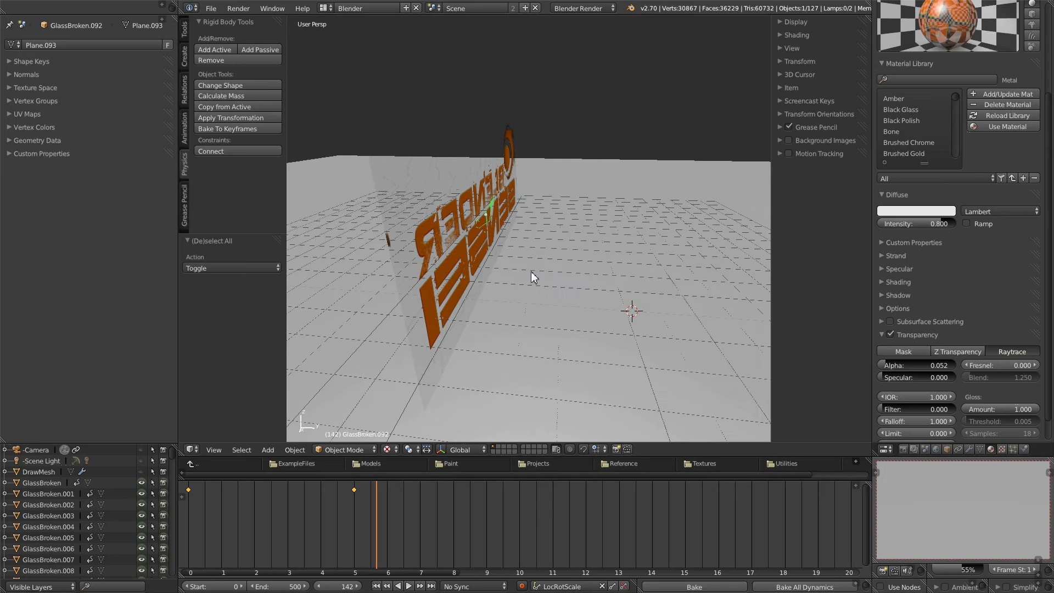
{"action": "key", "text": "shift+s"}
{"action": "left_click", "coordinate": [626, 198]}
{"action": "middle_click_drag", "start_coordinate": [610, 225], "coordinate": [565, 270]}
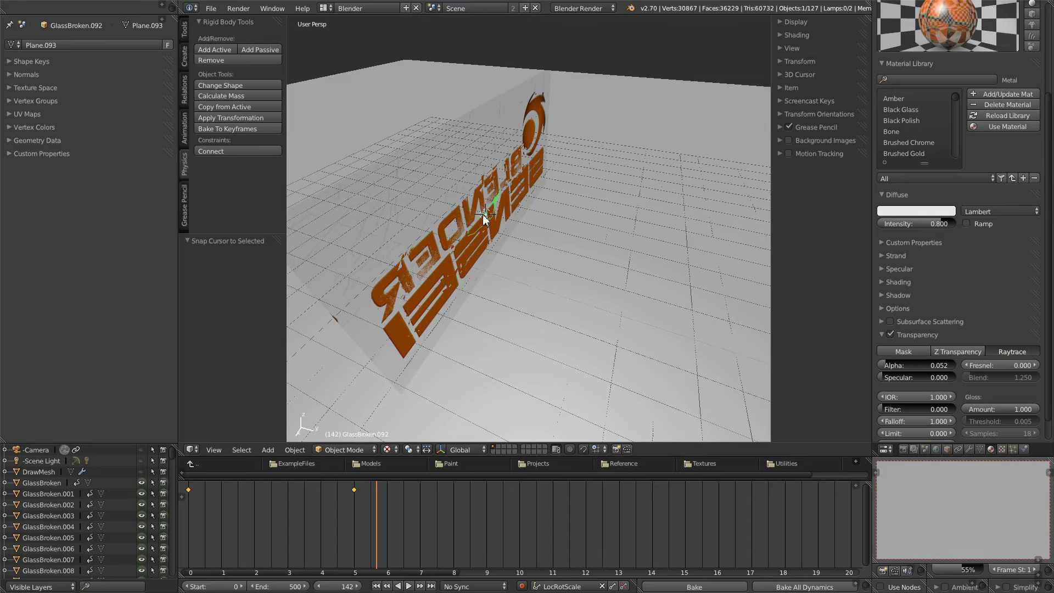
{"action": "mouse_move", "coordinate": [490, 228]}
{"action": "middle_mouse_down"}
{"action": "mouse_move", "coordinate": [517, 237]}
{"action": "mouse_move", "coordinate": [484, 226]}
{"action": "middle_mouse_up"}
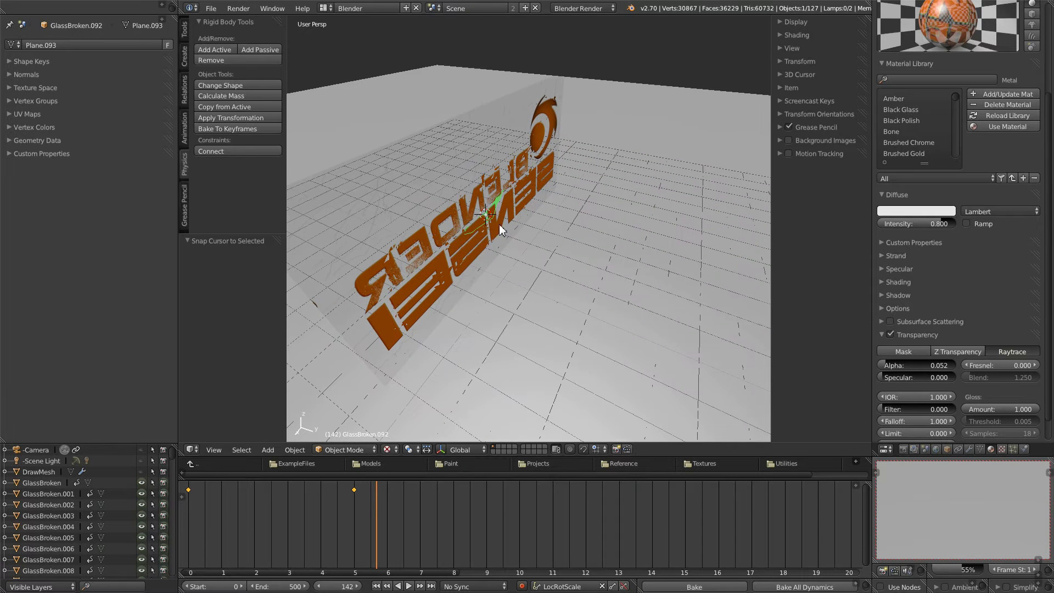
- Add a cube at the 3D cursor and move it about 2.6 along Y, away from the logo
{"action": "key", "text": "shift+a"}
{"action": "mouse_move", "coordinate": [533, 205]}
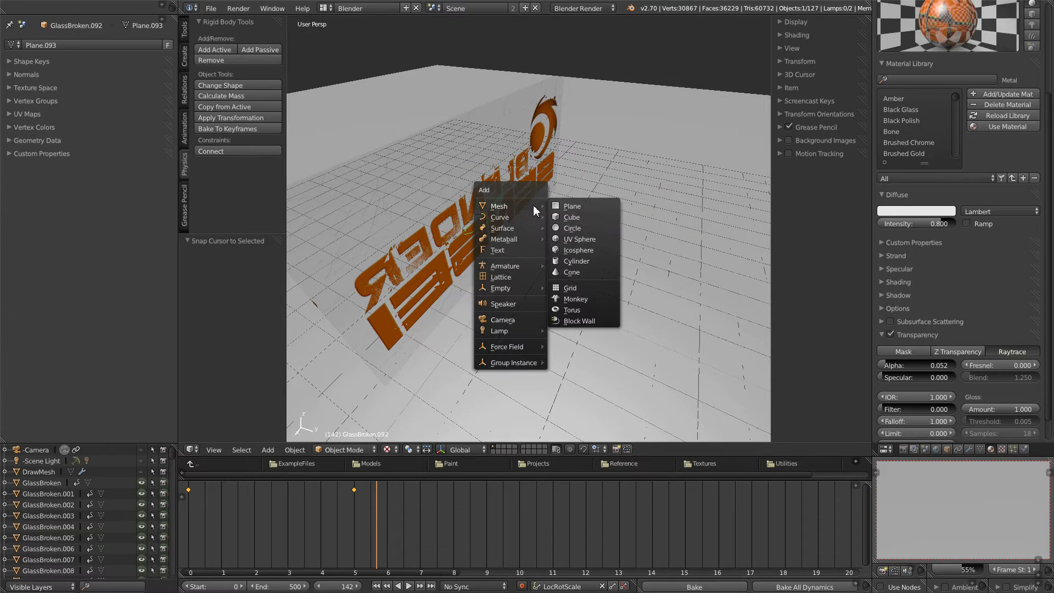
{"action": "left_click", "coordinate": [568, 219]}
{"action": "middle_click_drag", "start_coordinate": [533, 243], "coordinate": [561, 224]}
{"action": "key", "text": "g"}
{"action": "key", "text": "y"}
{"action": "left_click", "coordinate": [632, 229]}
{"action": "middle_click_drag", "start_coordinate": [631, 228], "coordinate": [684, 170]}
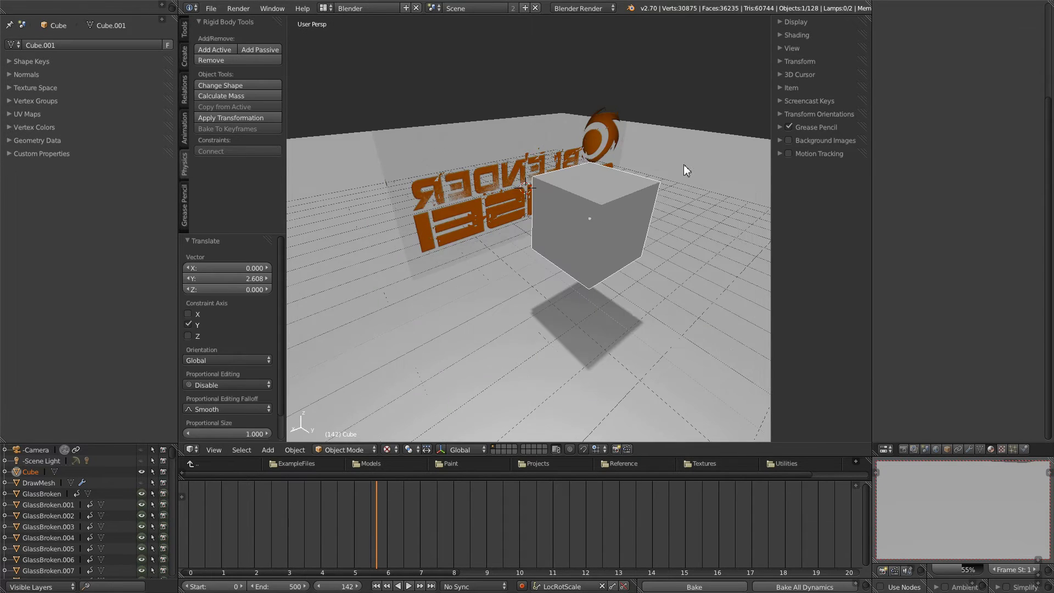
- Scale the cube down to about 0.161 and stretch it about 11.9 times along X into a long bar
{"action": "key", "text": "s"}
{"action": "mouse_move", "coordinate": [604, 214]}
{"action": "middle_mouse_down"}
{"action": "mouse_move", "coordinate": [543, 251]}
{"action": "mouse_move", "coordinate": [617, 220]}
{"action": "middle_mouse_up"}
{"action": "key", "text": "s"}
{"action": "key", "text": "x"}
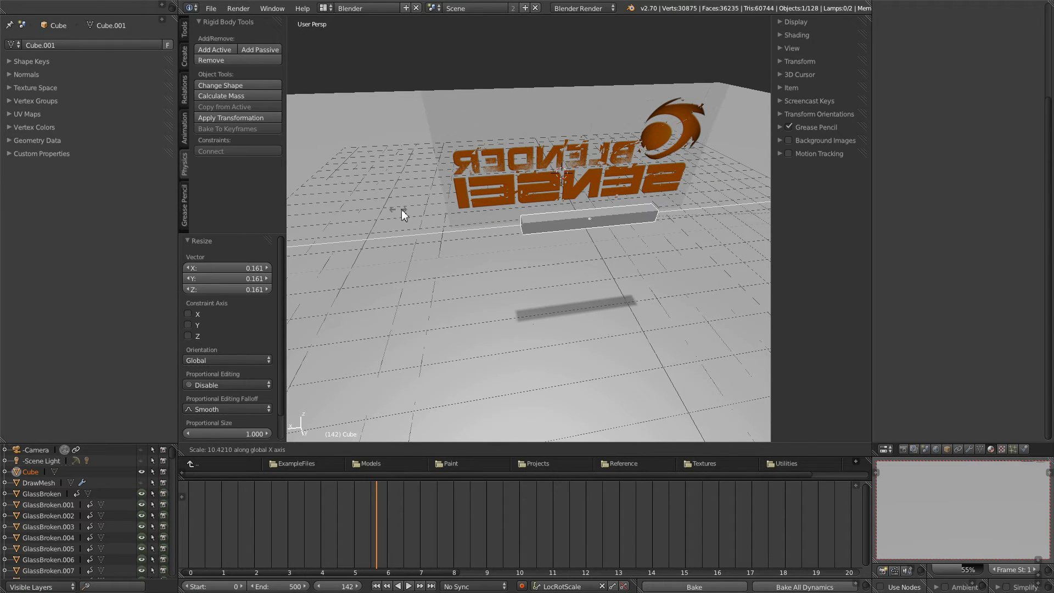
{"action": "left_click", "coordinate": [506, 212]}
{"action": "middle_click_drag", "start_coordinate": [506, 212], "coordinate": [578, 189]}
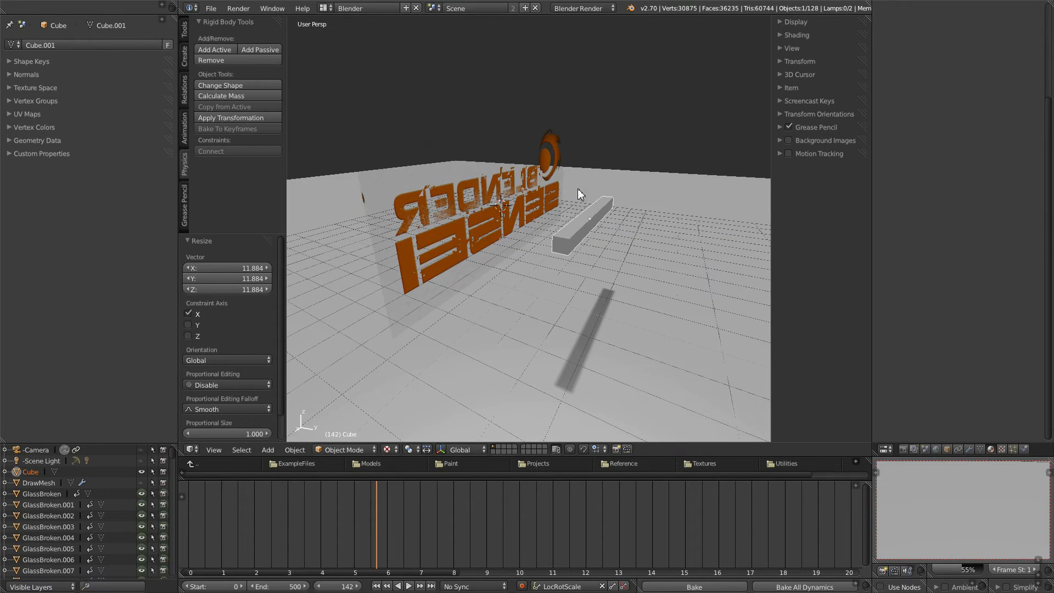
- Raise the bar about 3.9 along Z above the logo and snap the 3D cursor to it
{"action": "key", "text": "g"}
{"action": "key", "text": "z"}
{"action": "left_click", "coordinate": [585, 68]}
{"action": "middle_click_drag", "start_coordinate": [586, 68], "coordinate": [549, 253]}
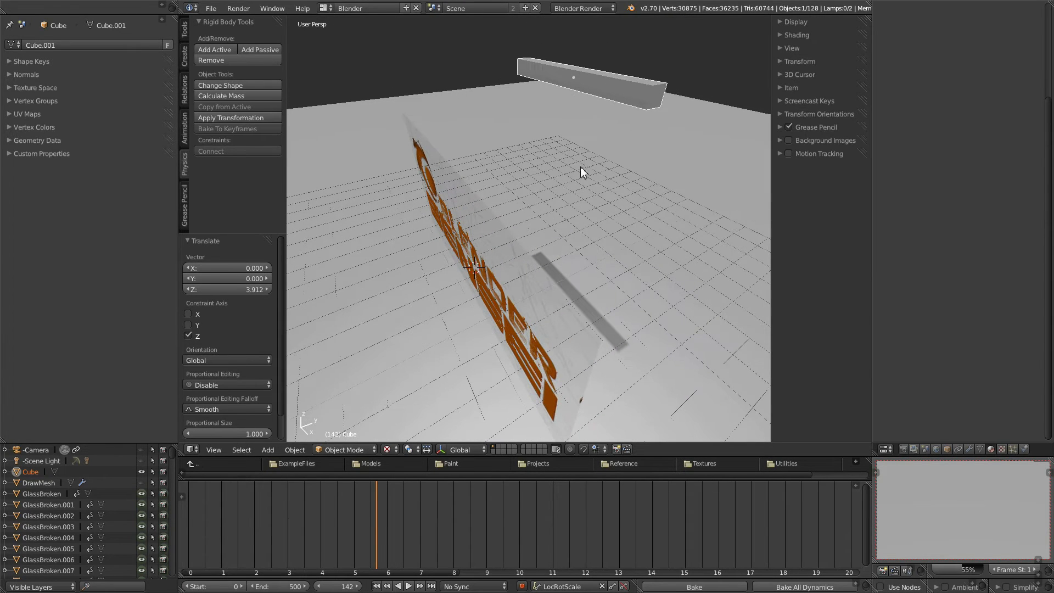
{"action": "key", "text": "shift+s"}
{"action": "left_click", "coordinate": [605, 152]}
{"action": "middle_click_drag", "start_coordinate": [569, 176], "coordinate": [597, 192]}
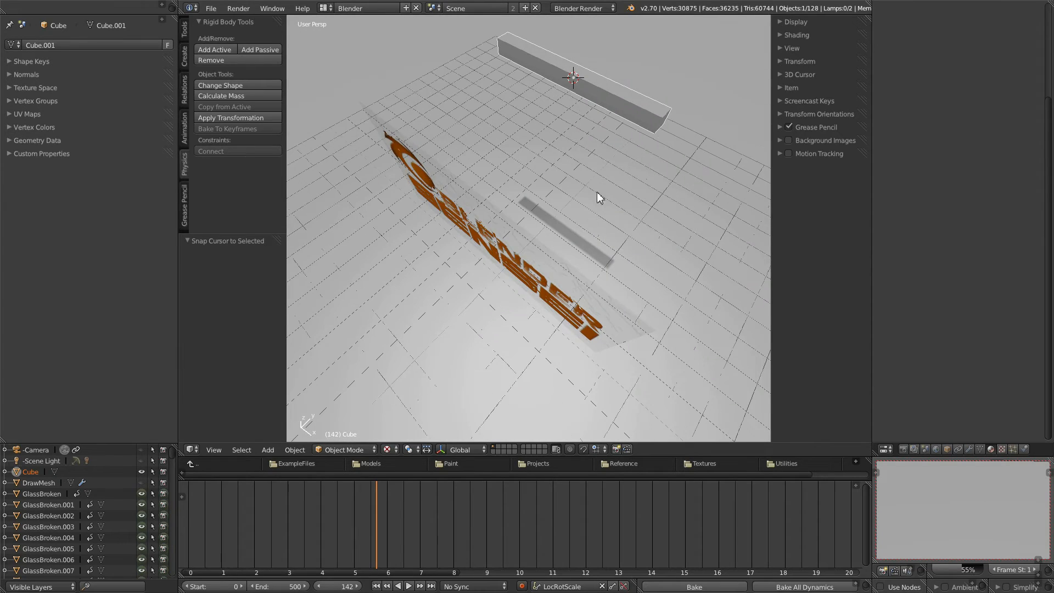
{"action": "middle_click_drag", "start_coordinate": [585, 102], "coordinate": [631, 71]}
{"action": "middle_click_drag", "start_coordinate": [556, 98], "coordinate": [581, 134]}
- Add a second cube at the bar's centre and scale it down to about 0.195
{"action": "key", "text": "shift+a"}
{"action": "mouse_move", "coordinate": [585, 138]}
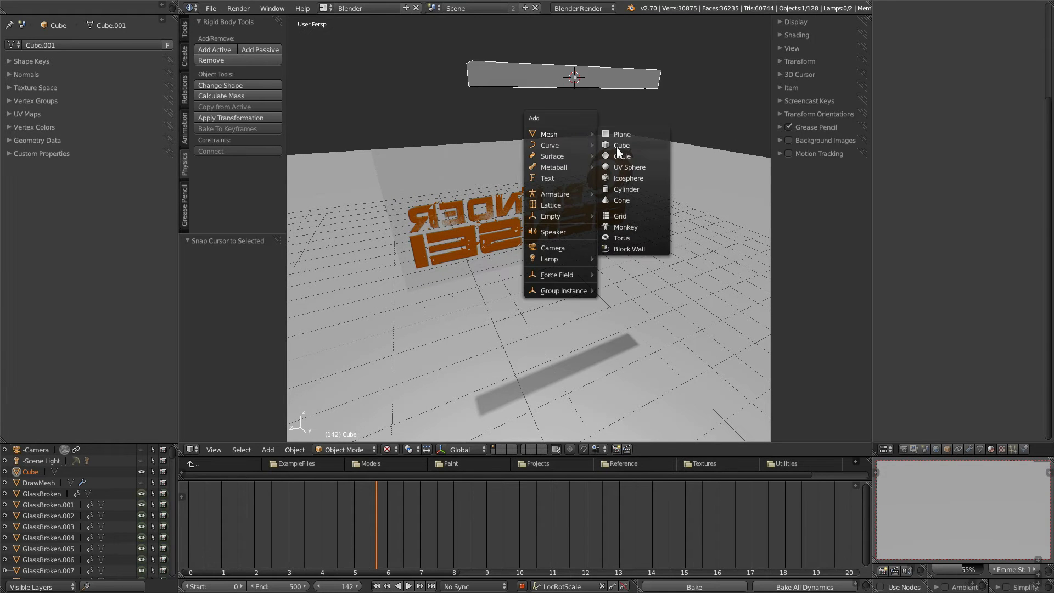
{"action": "left_click", "coordinate": [617, 145]}
{"action": "key", "text": "s"}
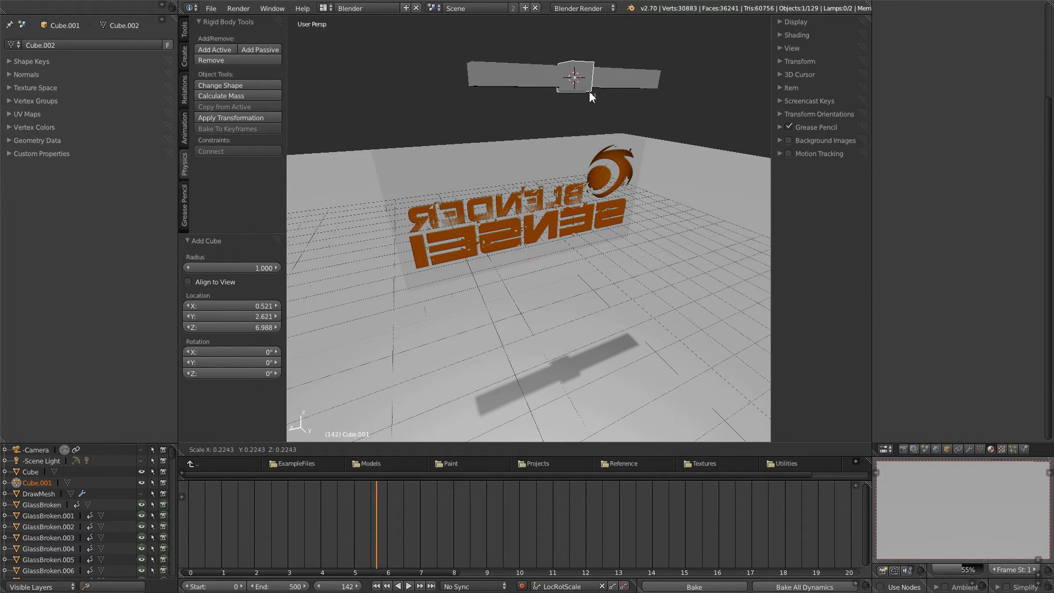
{"action": "left_click", "coordinate": [571, 104]}
{"action": "middle_click_drag", "start_coordinate": [569, 108], "coordinate": [592, 148]}
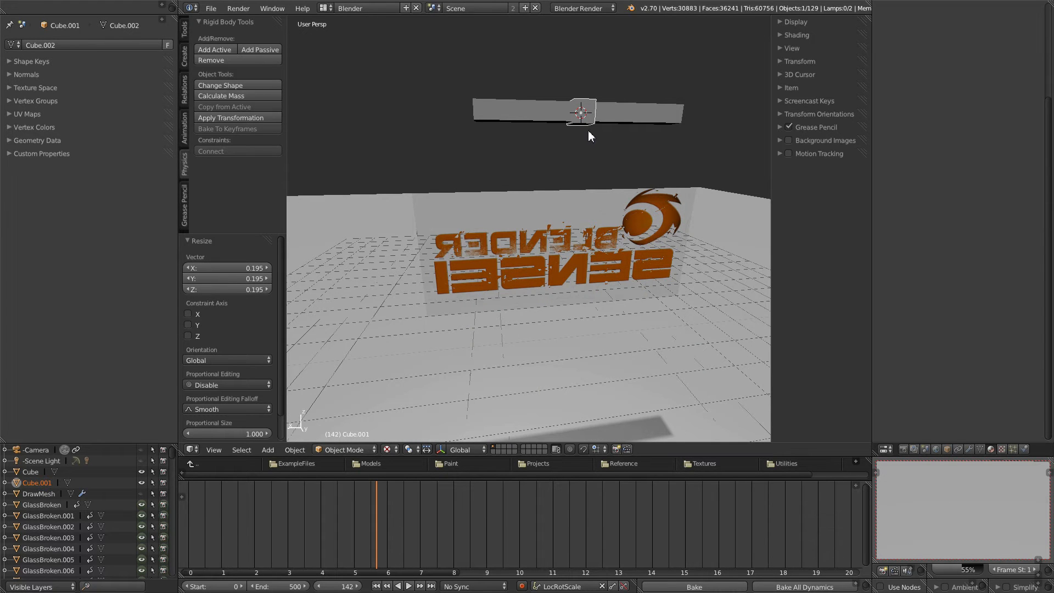
- Stretch the second cube about 9.9 times along Z into a pole, then scale it down slightly overall
{"action": "key", "text": "s"}
{"action": "key", "text": "z"}
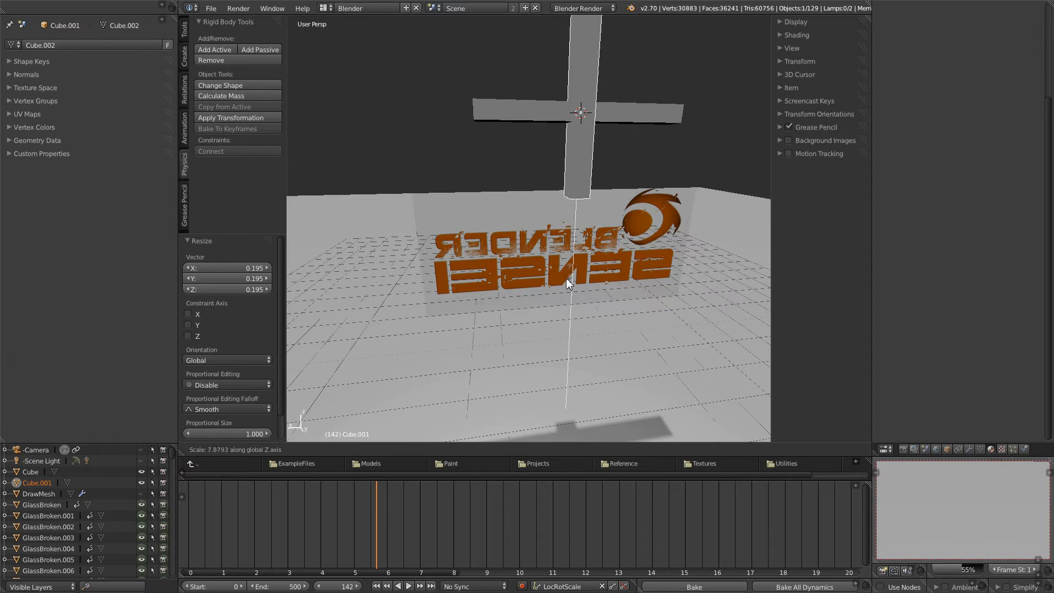
{"action": "left_click", "coordinate": [567, 303]}
{"action": "middle_click_drag", "start_coordinate": [567, 302], "coordinate": [667, 94]}
{"action": "key", "text": "s"}
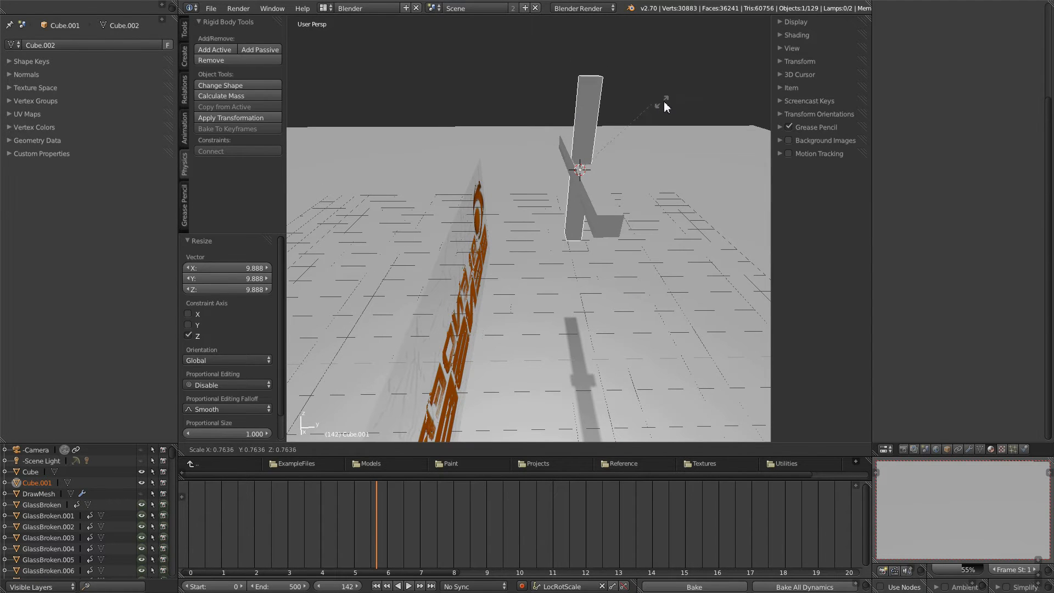
{"action": "left_click", "coordinate": [664, 101]}
- Lower the pole along Z so it hangs down from the horizontal bar
{"action": "key", "text": "g"}
{"action": "key", "text": "z"}
{"action": "left_click", "coordinate": [601, 150]}
{"action": "middle_click_drag", "start_coordinate": [601, 151], "coordinate": [555, 226]}
- In Edit Mode, extrude the pole's bottom face about 0.117, scale it by about 3.155, and extrude it down into a hammer head block
{"action": "key", "text": "Tab"}
{"action": "right_click", "coordinate": [593, 282]}
{"action": "middle_click_drag", "start_coordinate": [608, 197], "coordinate": [624, 284]}
{"action": "key", "text": "e"}
{"action": "right_click", "coordinate": [622, 282]}
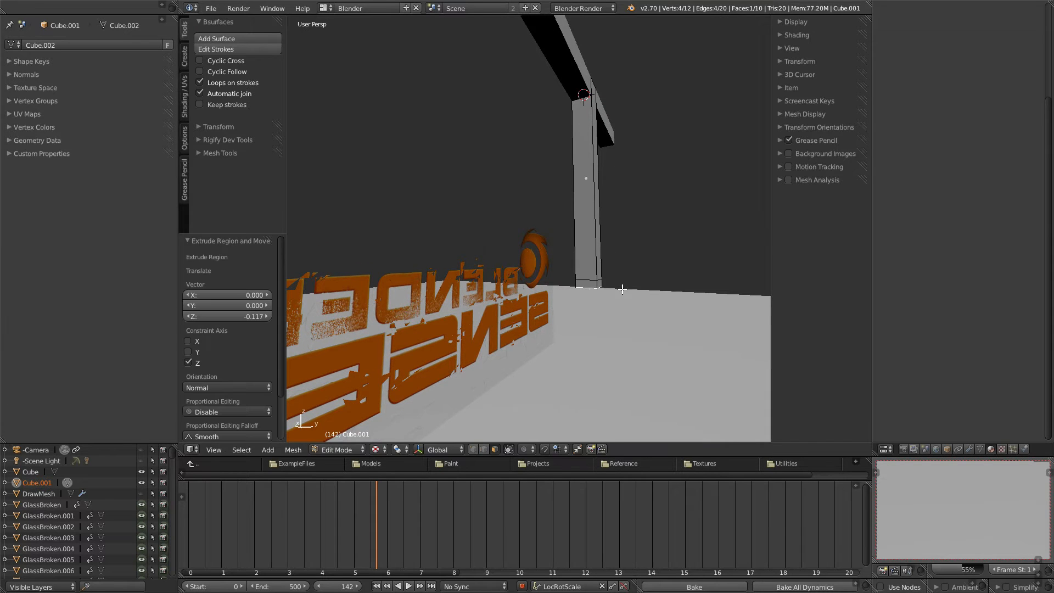
{"action": "key", "text": "s"}
{"action": "left_click", "coordinate": [660, 286]}
{"action": "key", "text": "e"}
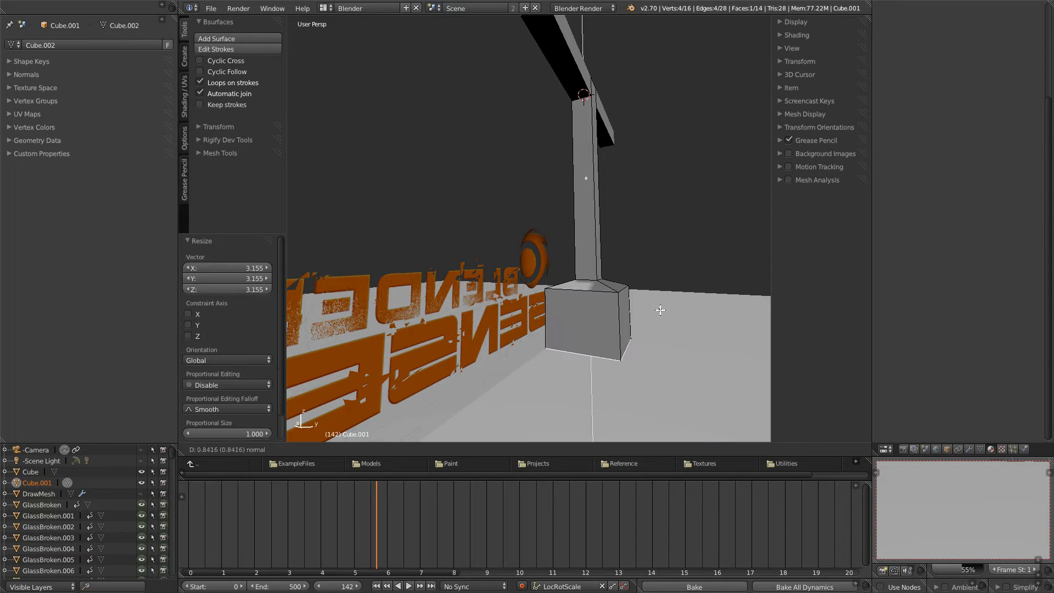
{"action": "left_click", "coordinate": [659, 306]}
{"action": "middle_click_drag", "start_coordinate": [653, 207], "coordinate": [623, 239]}
{"action": "middle_click_drag", "start_coordinate": [515, 291], "coordinate": [574, 249]}
{"action": "scroll", "coordinate": [558, 238], "scroll_direction": "up", "scroll_amount": 2}
{"action": "middle_click_drag", "start_coordinate": [564, 297], "coordinate": [586, 286]}
- Move the whole hammer mesh up along Z until its origin sits in the head block, then return to Object Mode
{"action": "key", "text": "a"}
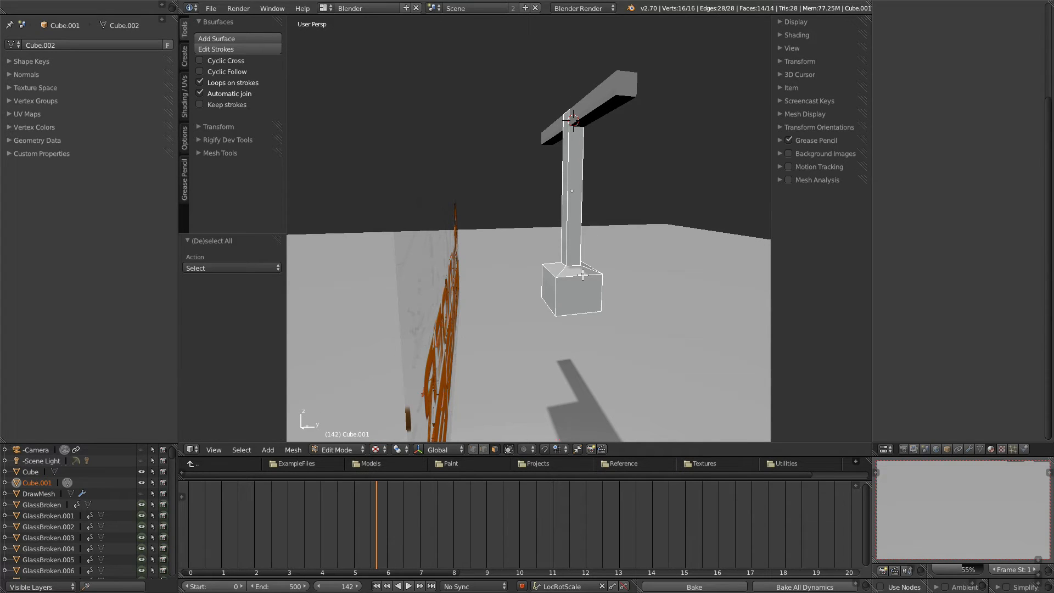
{"action": "key", "text": "g"}
{"action": "key", "text": "z"}
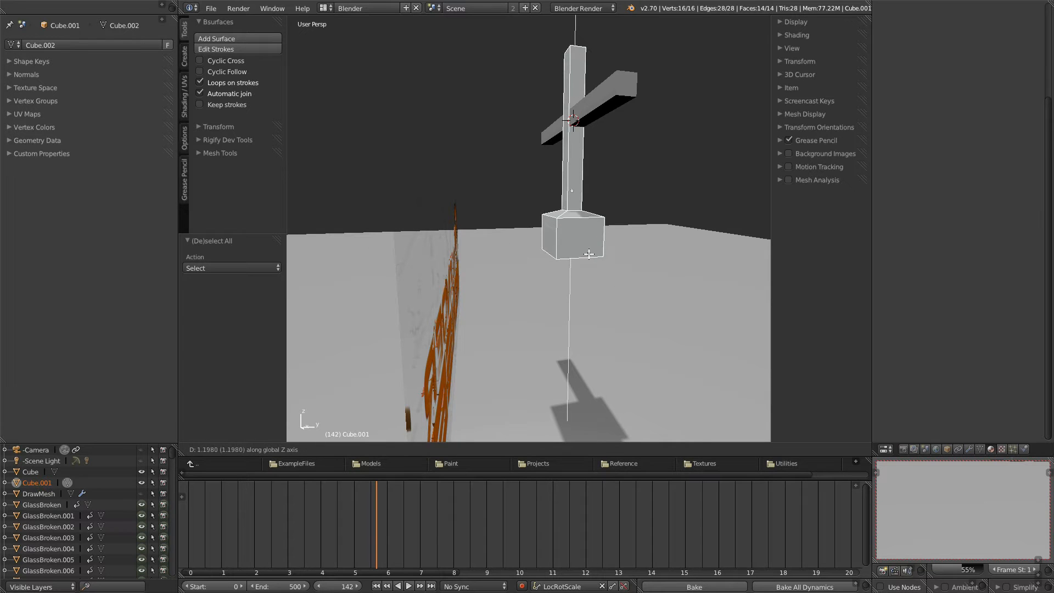
{"action": "left_click", "coordinate": [588, 209]}
{"action": "middle_click_drag", "start_coordinate": [575, 193], "coordinate": [655, 231]}
{"action": "middle_click_drag", "start_coordinate": [567, 191], "coordinate": [559, 177]}
{"action": "key", "text": "Tab"}
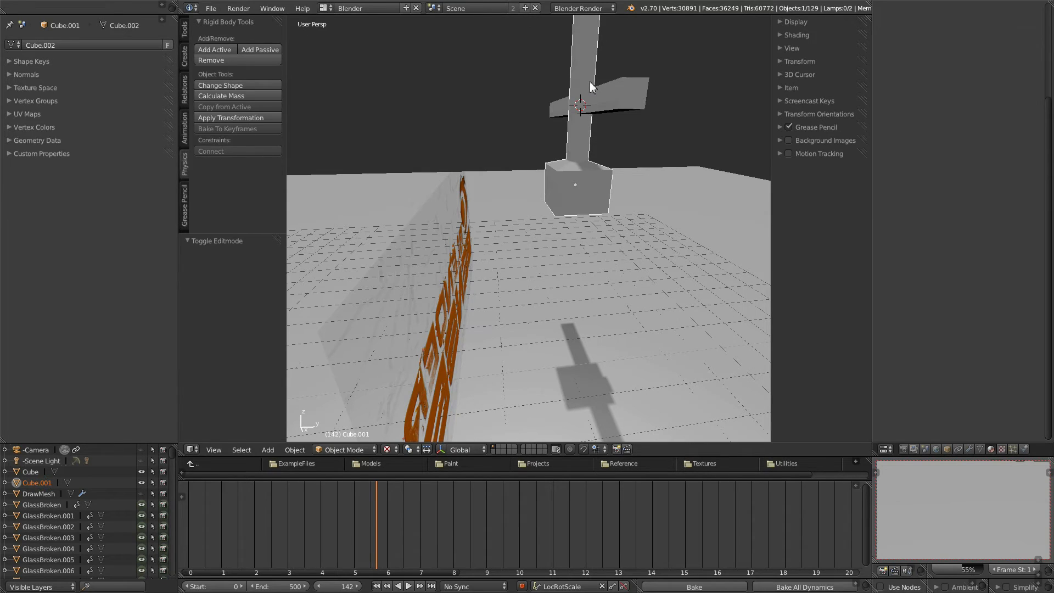
- Move the hammer object down about 2.149 along Z so its handle meets the bar
{"action": "key", "text": "g"}
{"action": "key", "text": "z"}
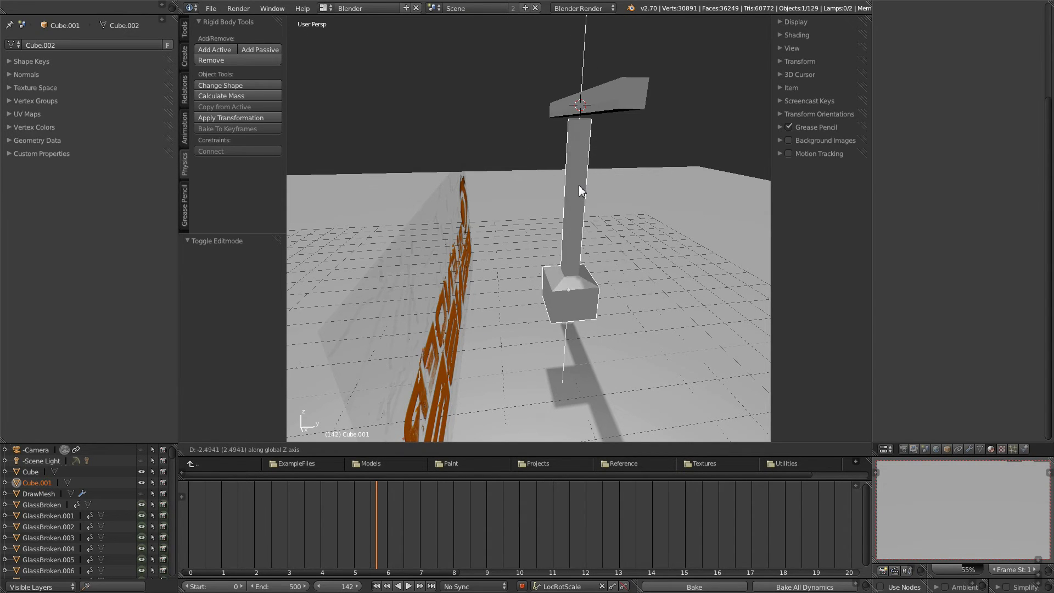
{"action": "left_click", "coordinate": [583, 179]}
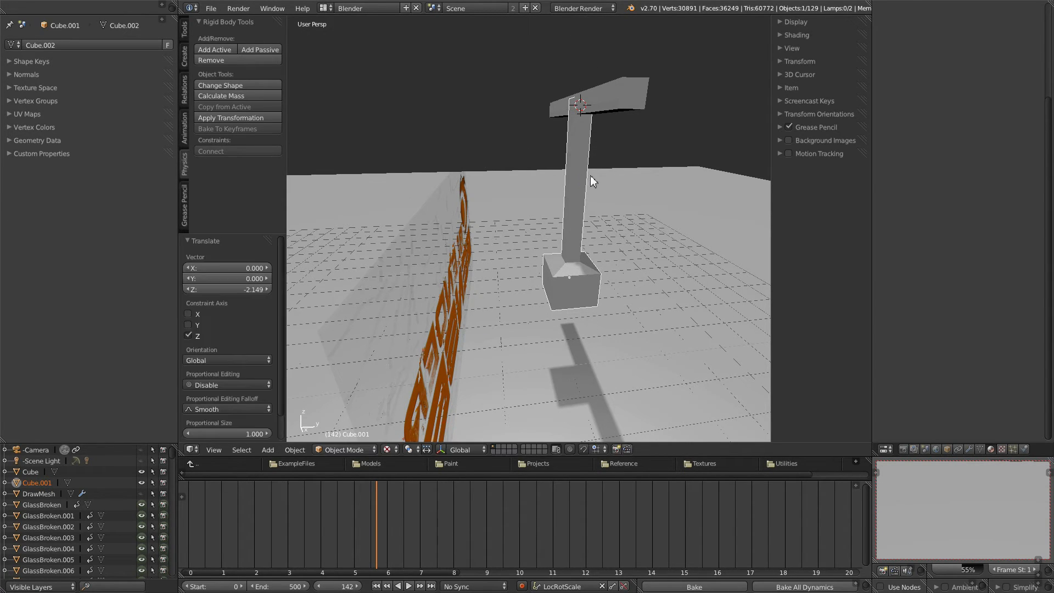
{"action": "middle_click_drag", "start_coordinate": [638, 169], "coordinate": [615, 189]}
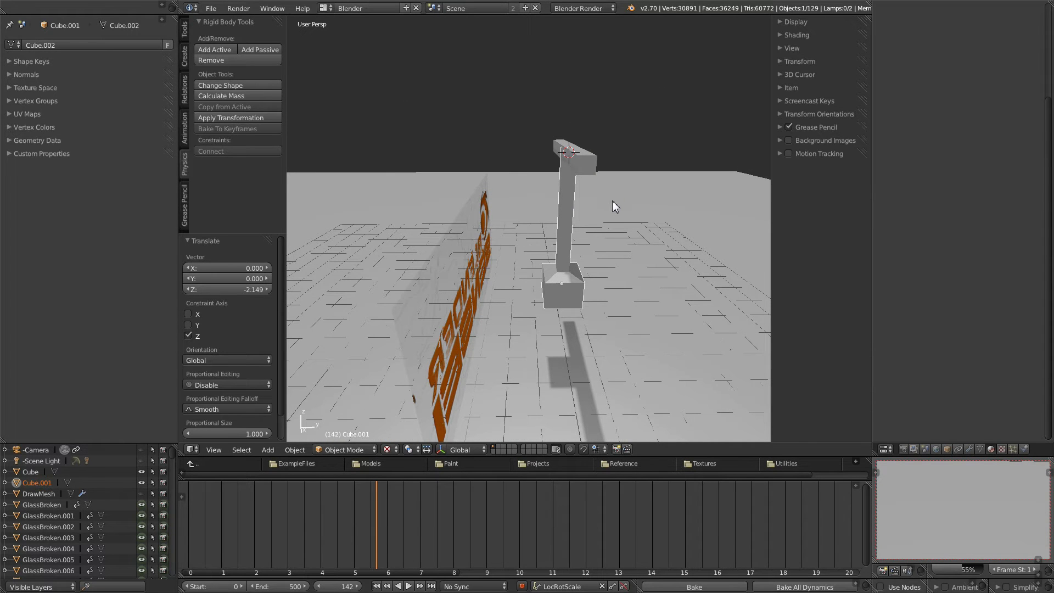
- Make the hammer an active rigid body and the horizontal bar a passive one
{"action": "left_click", "coordinate": [214, 49]}
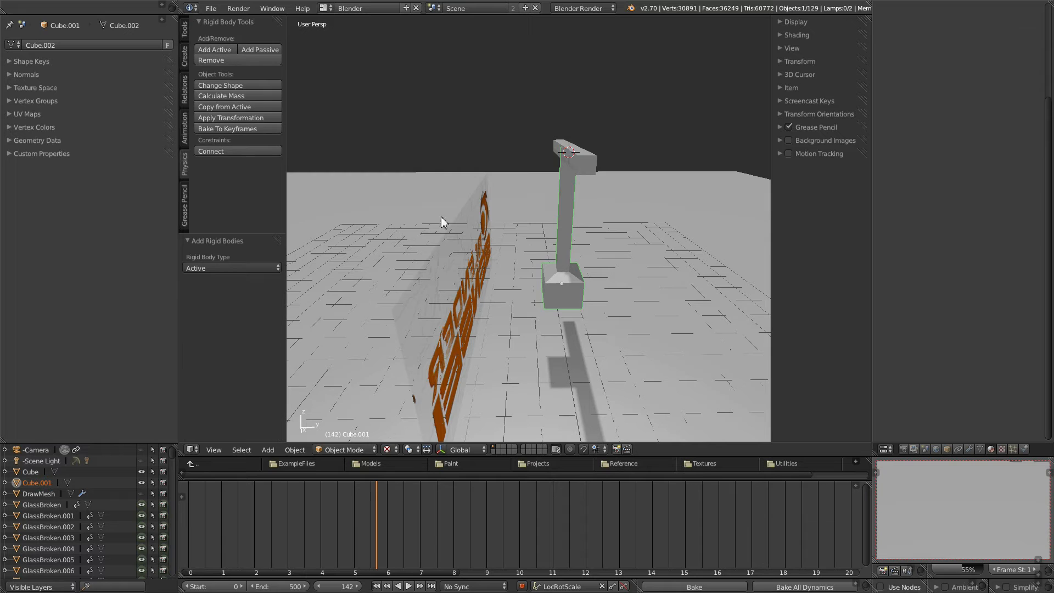
{"action": "middle_click_drag", "start_coordinate": [562, 221], "coordinate": [584, 225]}
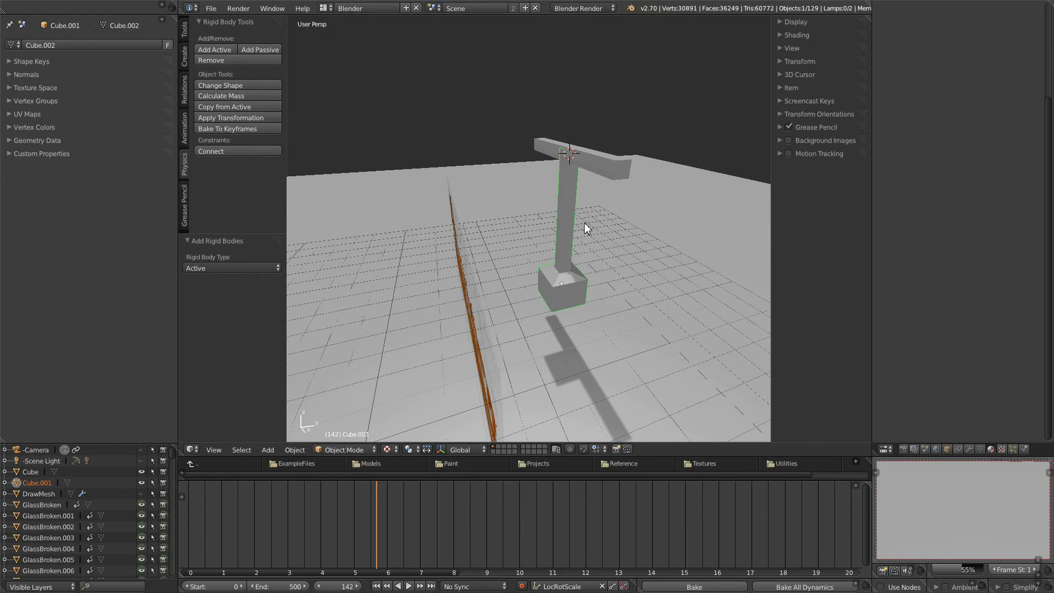
{"action": "right_click", "coordinate": [606, 157]}
{"action": "left_click", "coordinate": [271, 51]}
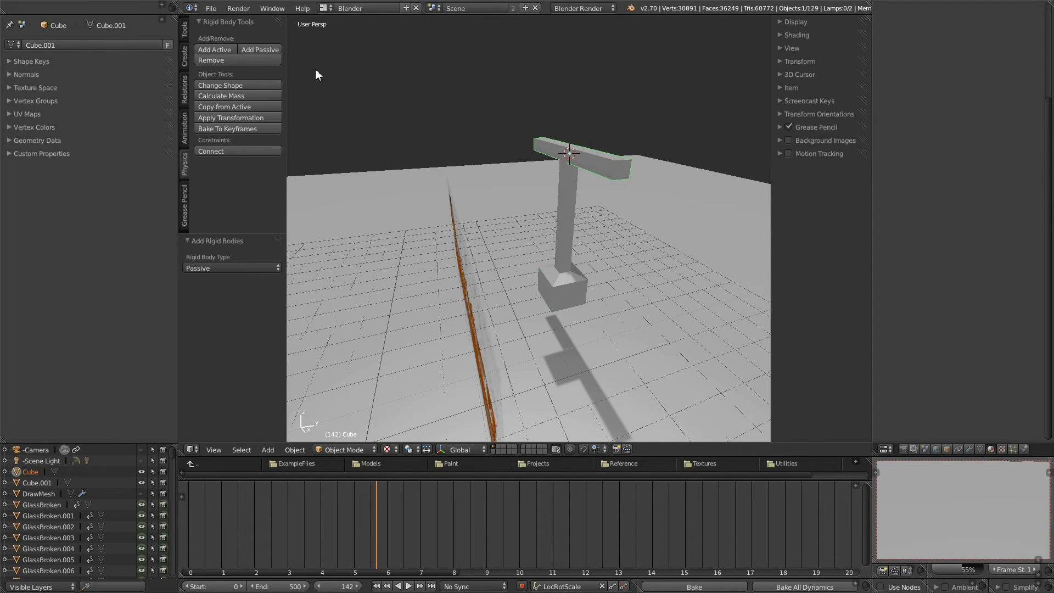
- Connect the bar and the hammer with a rigid body constraint of type Hinge
{"action": "middle_click_drag", "start_coordinate": [618, 205], "coordinate": [585, 156]}
{"action": "right_click", "coordinate": [569, 177], "text": "shift"}
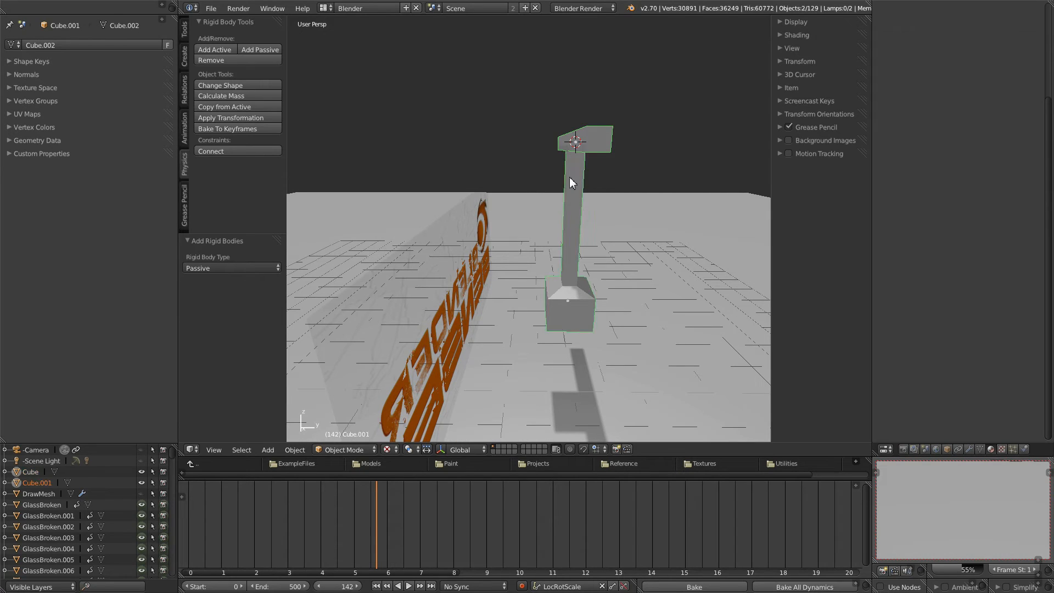
{"action": "left_click", "coordinate": [244, 152]}
{"action": "left_click", "coordinate": [250, 268]}
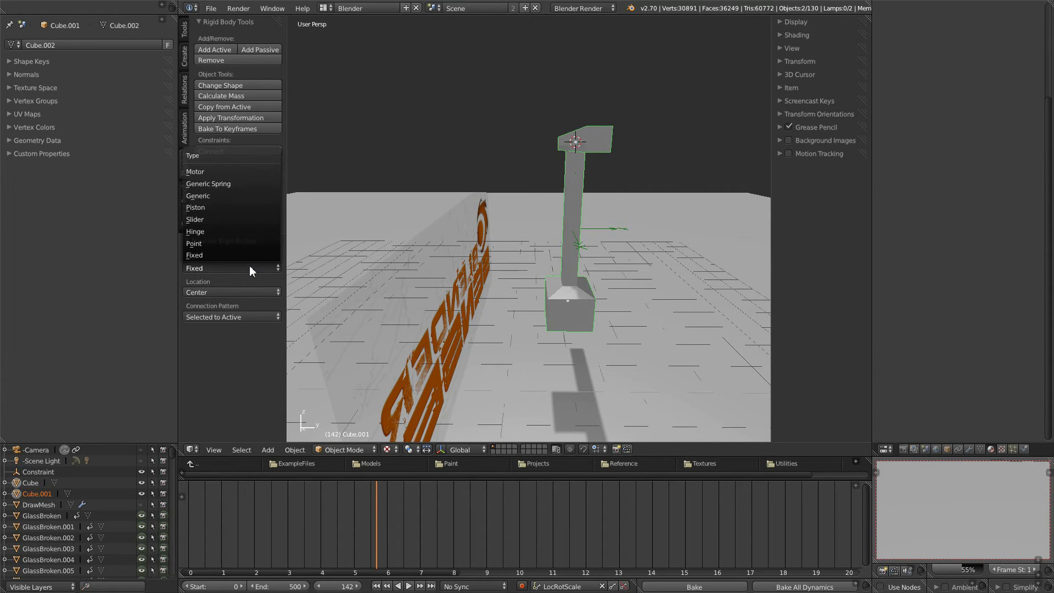
{"action": "left_click", "coordinate": [206, 233]}
{"action": "middle_click_drag", "start_coordinate": [631, 248], "coordinate": [596, 238]}
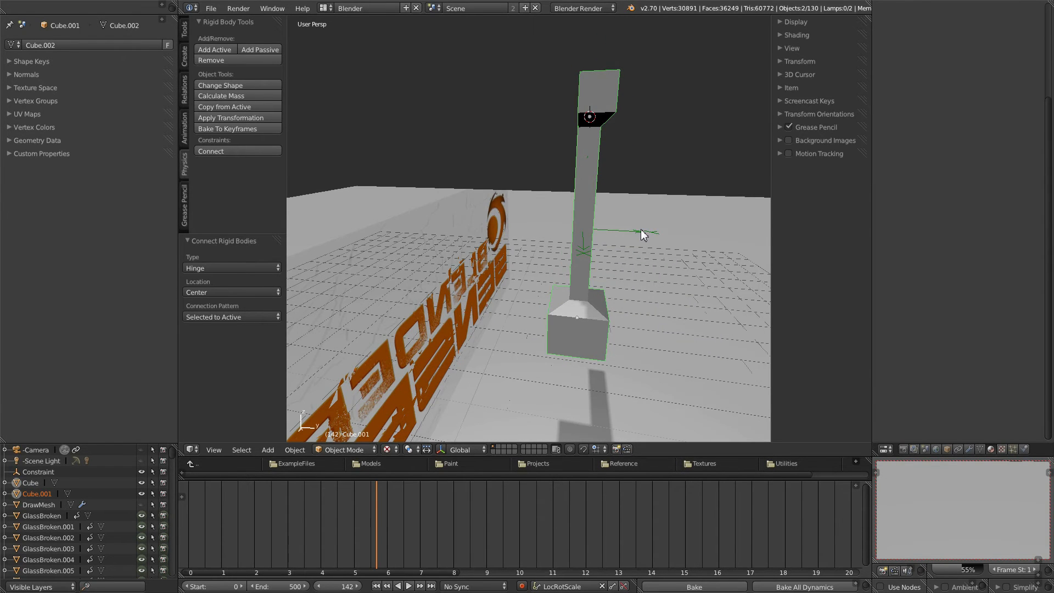
- Turn on X-Ray display for the hinge constraint empty so it draws in front of the hammer
{"action": "right_click", "coordinate": [644, 235]}
{"action": "left_click", "coordinate": [947, 450]}
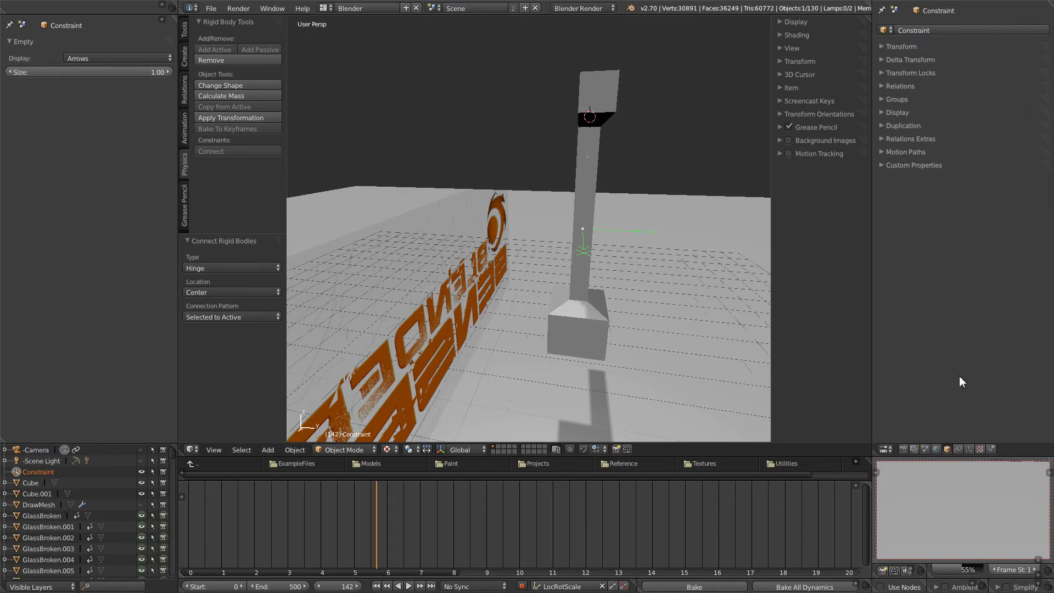
{"action": "left_click", "coordinate": [883, 113]}
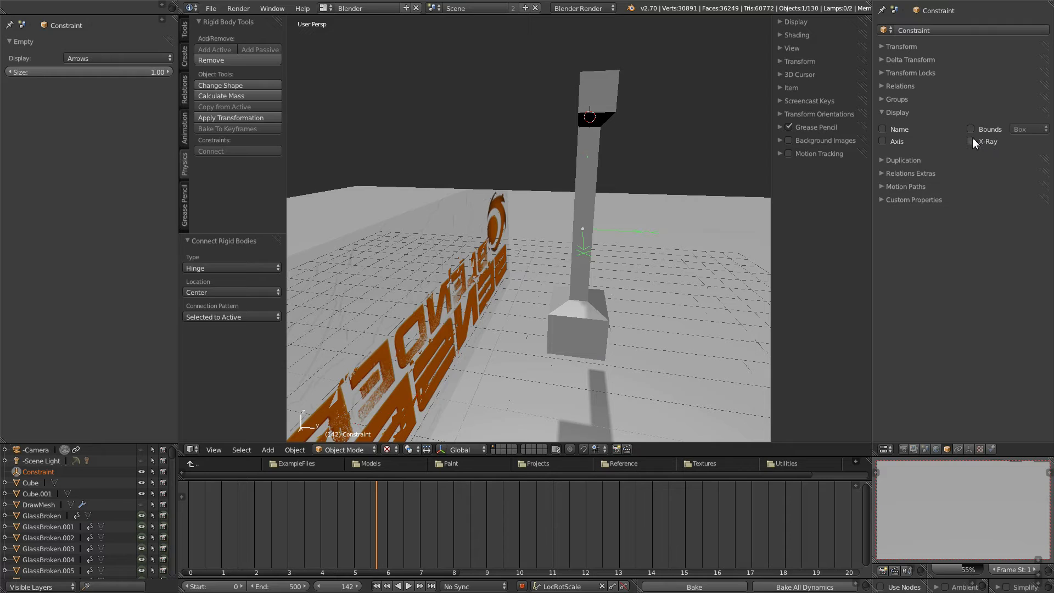
{"action": "mouse_move", "coordinate": [611, 228]}
{"action": "middle_mouse_down"}
{"action": "mouse_move", "coordinate": [574, 263]}
{"action": "mouse_move", "coordinate": [677, 251]}
{"action": "mouse_move", "coordinate": [624, 219]}
{"action": "mouse_move", "coordinate": [577, 228]}
{"action": "mouse_move", "coordinate": [610, 220]}
{"action": "middle_mouse_up"}
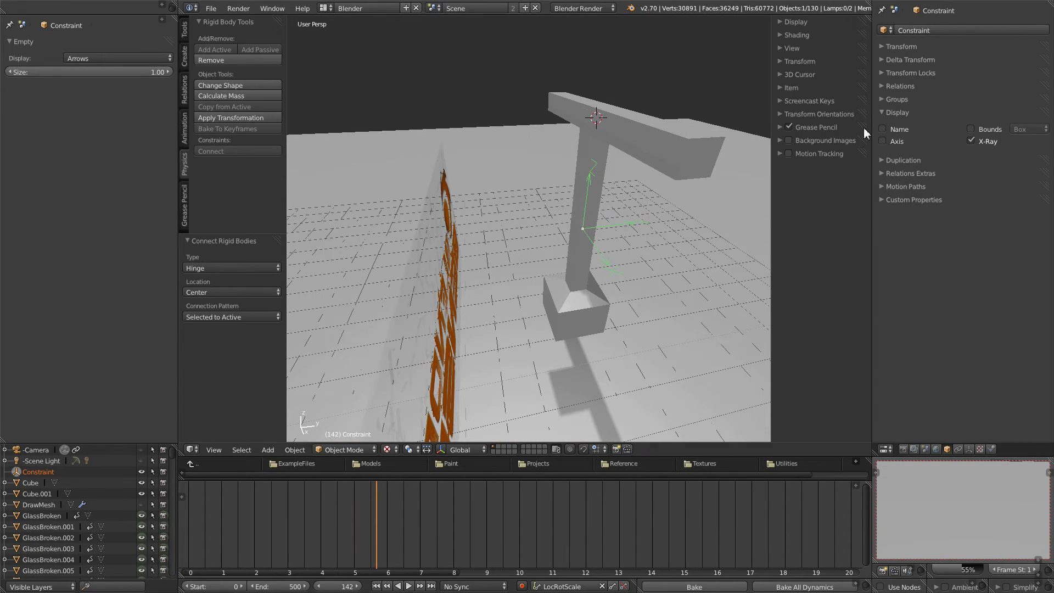
{"action": "left_click", "coordinate": [884, 112]}
- Snap the hinge constraint empty to the 3D cursor where the hammer handle meets the bar
{"action": "middle_click_drag", "start_coordinate": [629, 290], "coordinate": [609, 238]}
{"action": "middle_click_drag", "start_coordinate": [601, 276], "coordinate": [584, 207]}
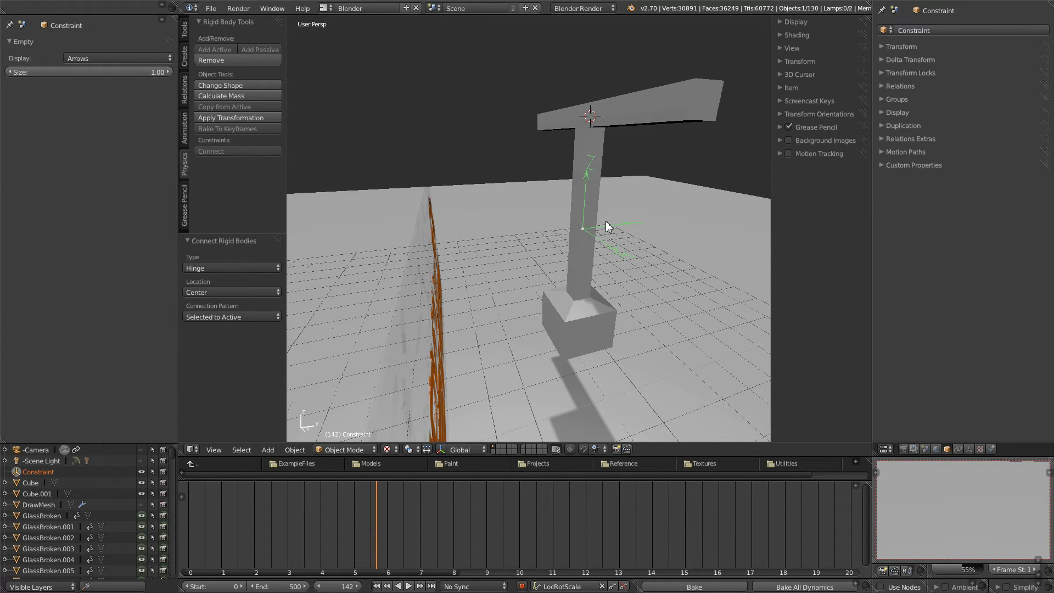
{"action": "key", "text": "shift+s"}
{"action": "left_click", "coordinate": [628, 199]}
{"action": "middle_click_drag", "start_coordinate": [611, 199], "coordinate": [646, 228]}
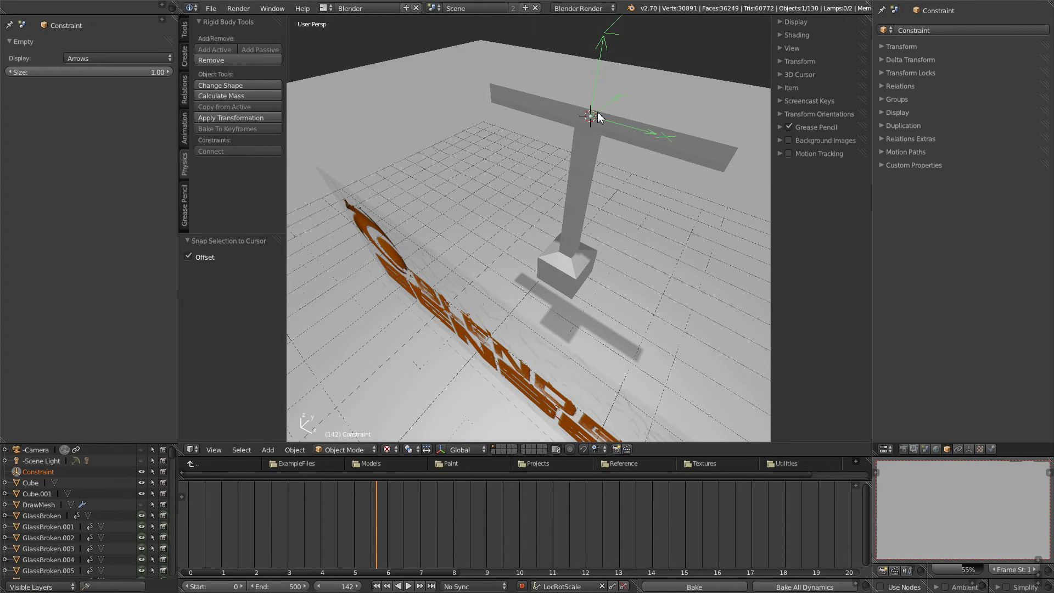
{"action": "middle_click_drag", "start_coordinate": [588, 131], "coordinate": [562, 264]}
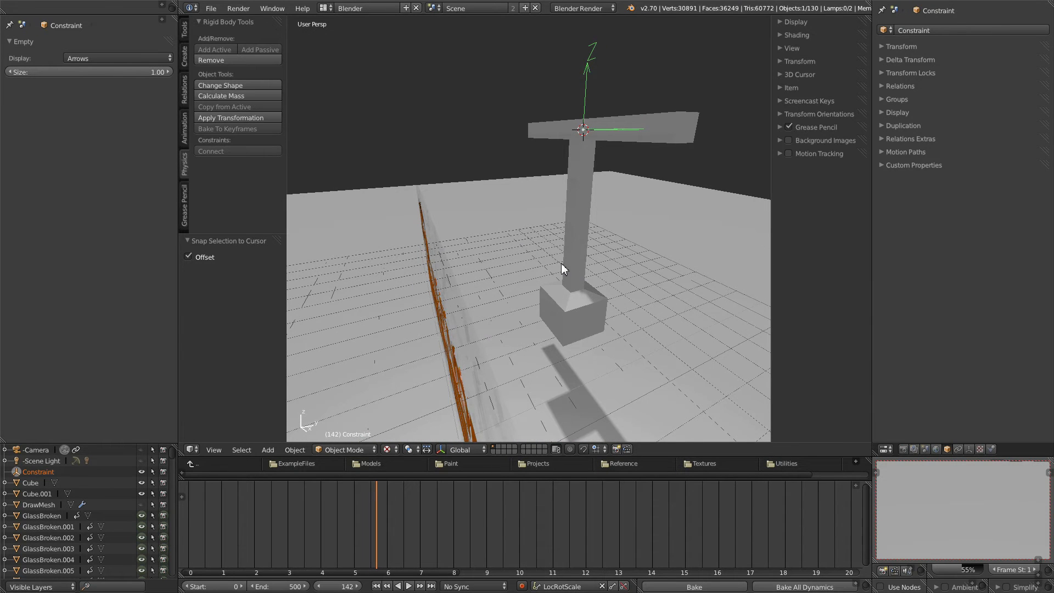
- Play the simulation from the first frame and shift the bar by about -0.108 X, 0.144 Y and 0.231 Z to test the hinge
{"action": "left_click", "coordinate": [376, 587]}
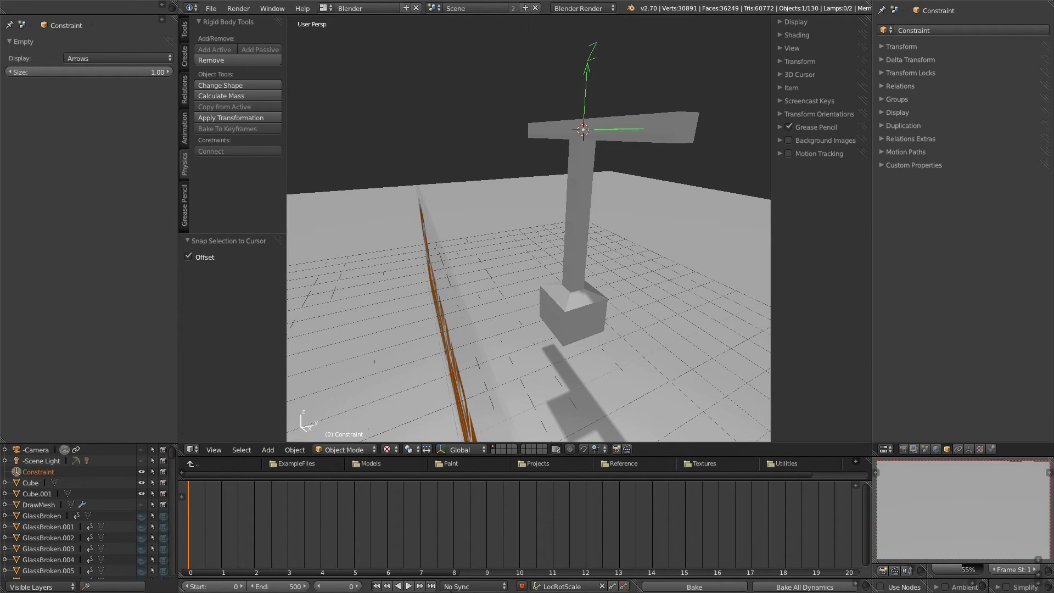
{"action": "left_click", "coordinate": [411, 586]}
{"action": "right_click", "coordinate": [654, 134]}
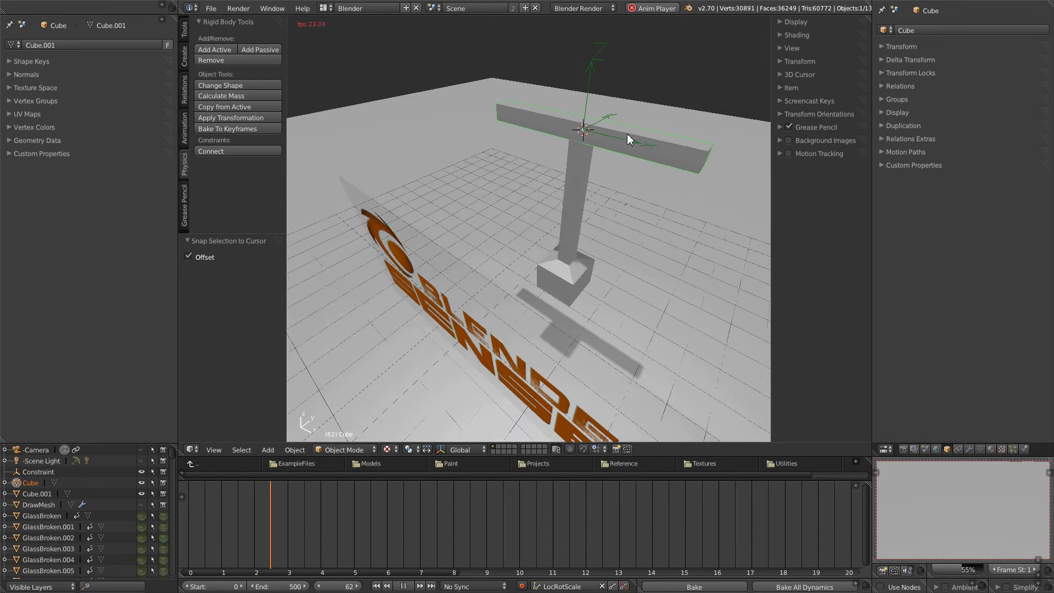
{"action": "key", "text": "g"}
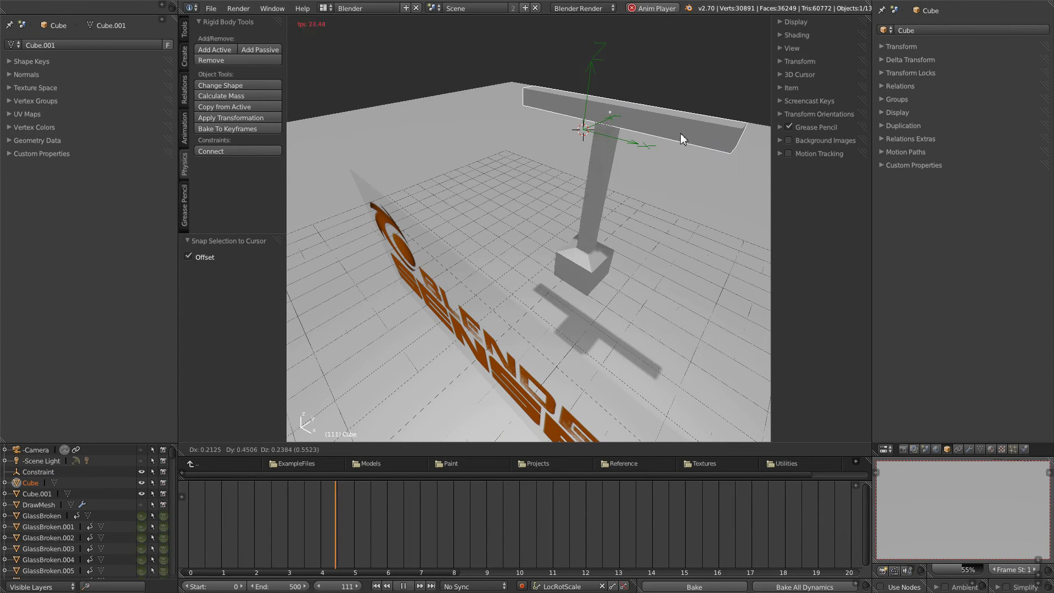
{"action": "left_click", "coordinate": [673, 141]}
- Try rotating the bar by about -12° during playback, stop the animation, and undo the rotation
{"action": "key", "text": "r"}
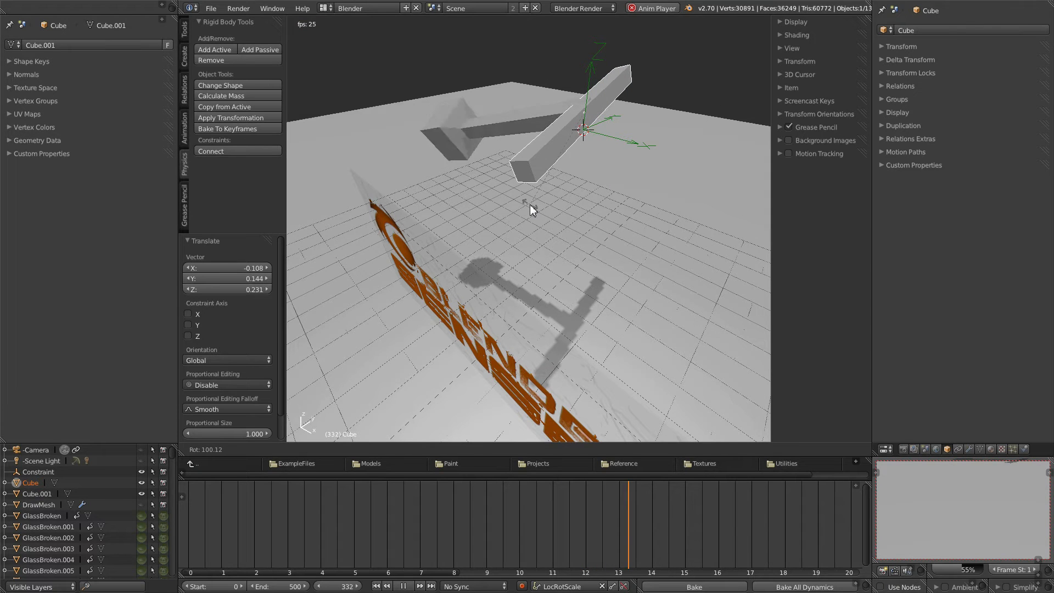
{"action": "left_click", "coordinate": [673, 125]}
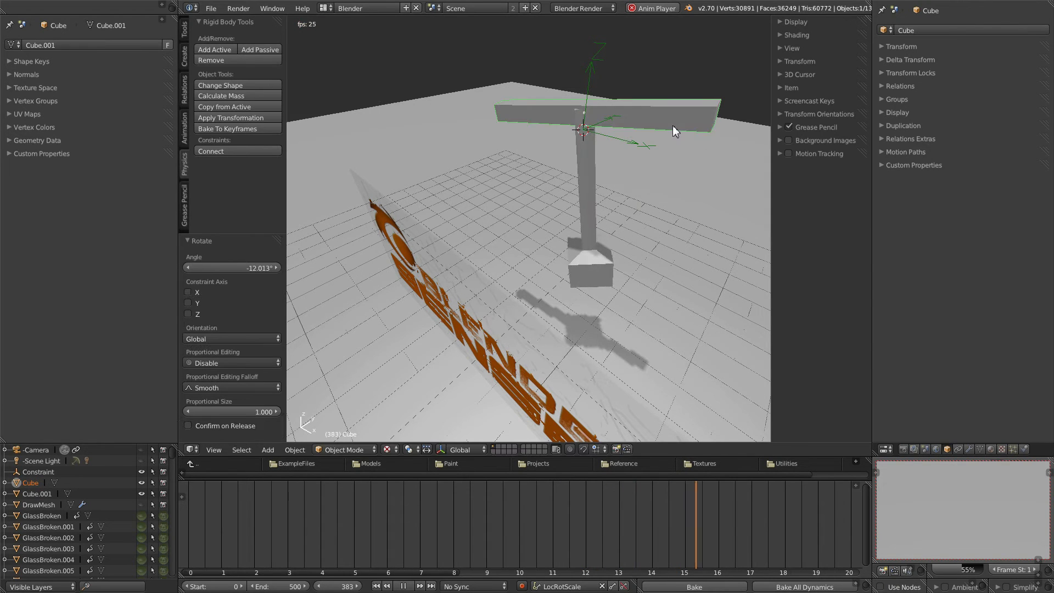
{"action": "key", "text": "alt+a"}
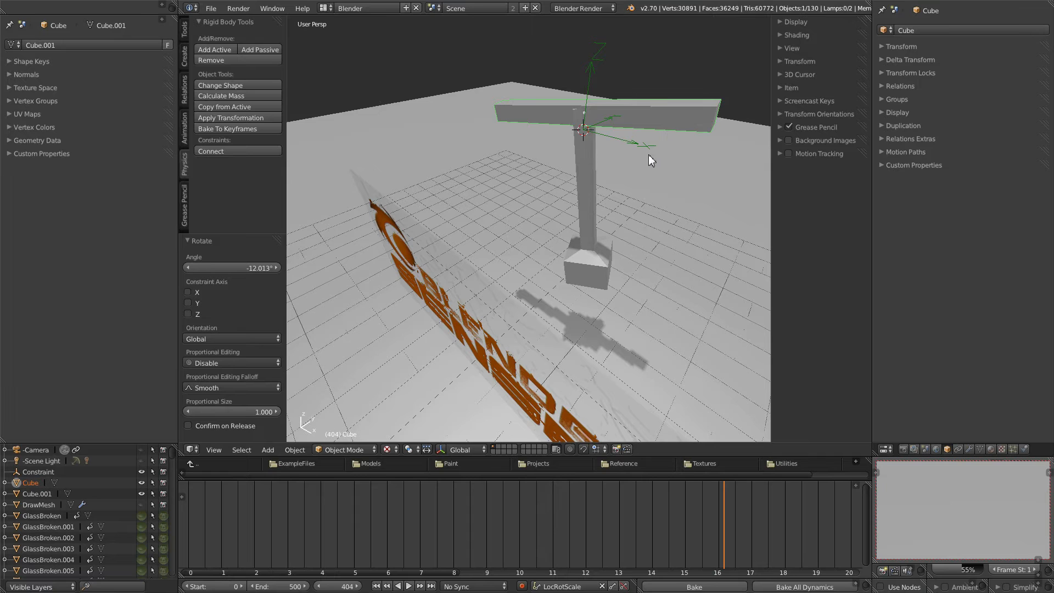
{"action": "key", "text": "ctrl+z"}
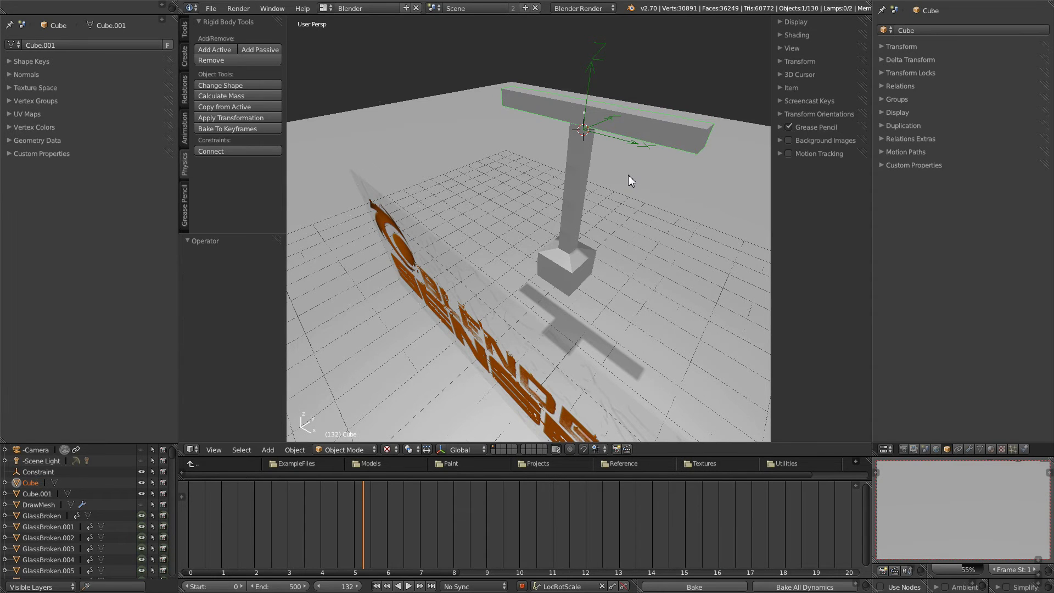
- Rotate the hinge constraint empty 90° in front view so its Z axis runs along the bar
{"action": "middle_click_drag", "start_coordinate": [616, 191], "coordinate": [634, 229]}
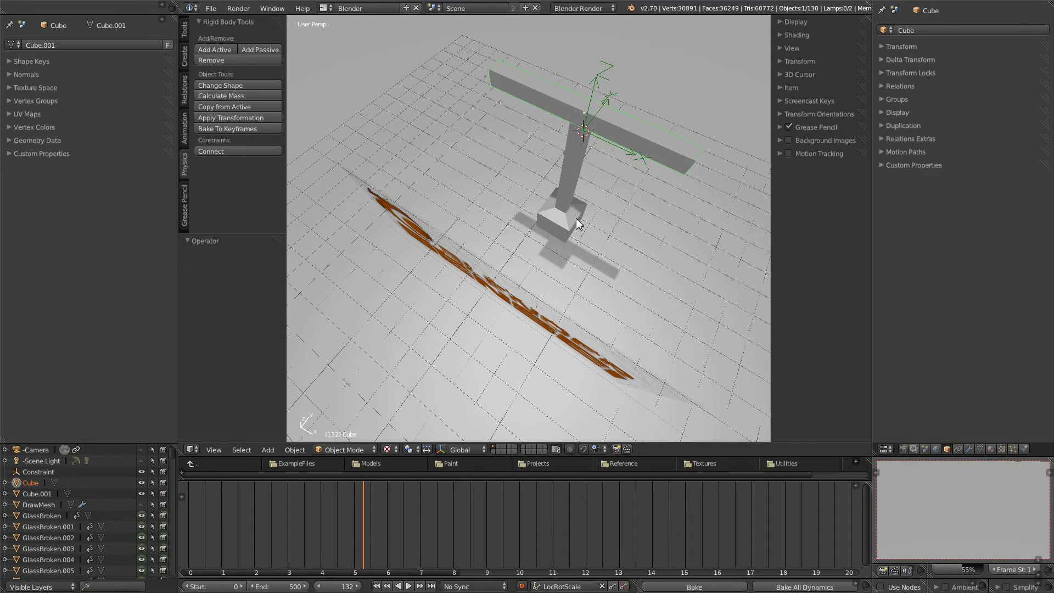
{"action": "middle_click_drag", "start_coordinate": [574, 255], "coordinate": [562, 260]}
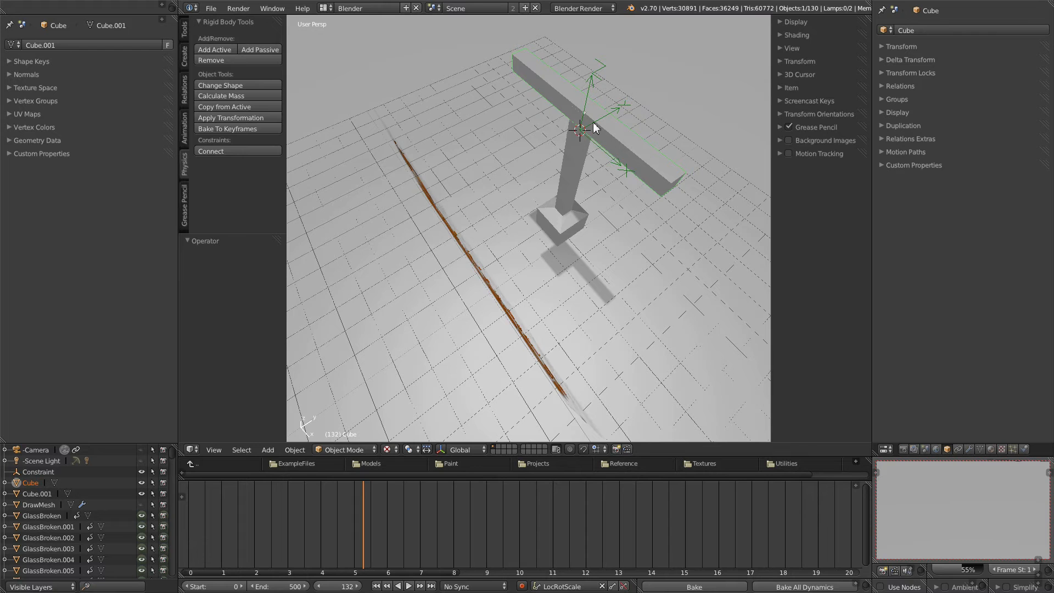
{"action": "middle_click_drag", "start_coordinate": [583, 146], "coordinate": [632, 130]}
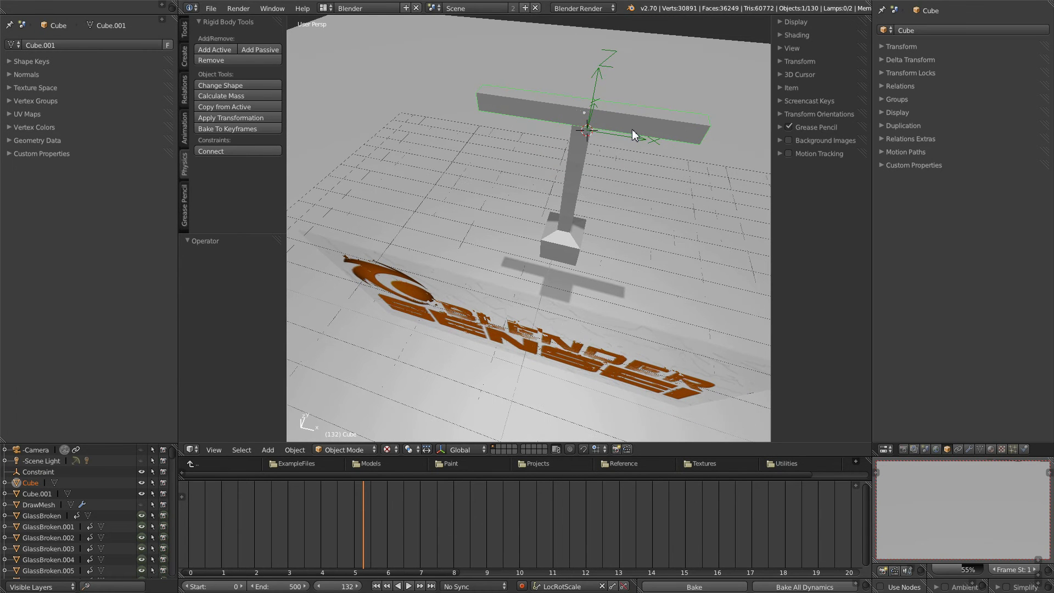
{"action": "middle_click_drag", "start_coordinate": [606, 93], "coordinate": [601, 72]}
{"action": "key", "text": "KP_1"}
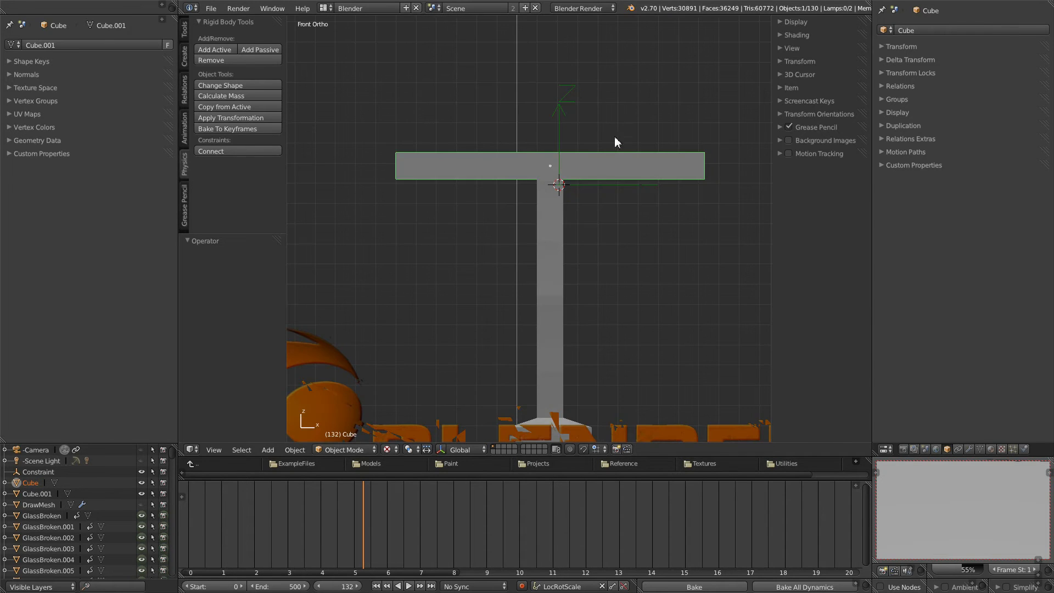
{"action": "key", "text": "KP_5"}
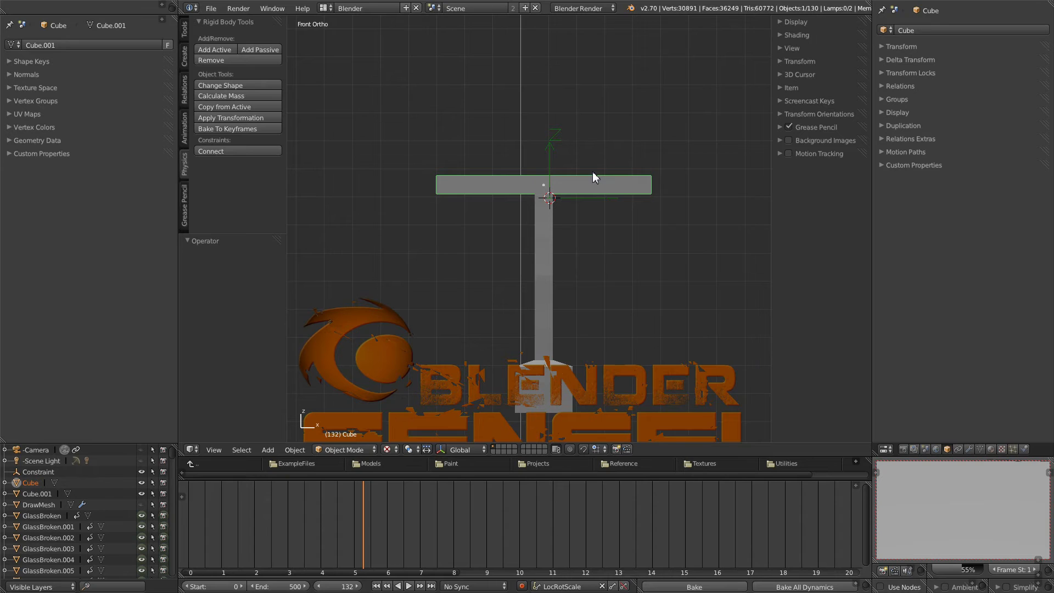
{"action": "right_click", "coordinate": [549, 150]}
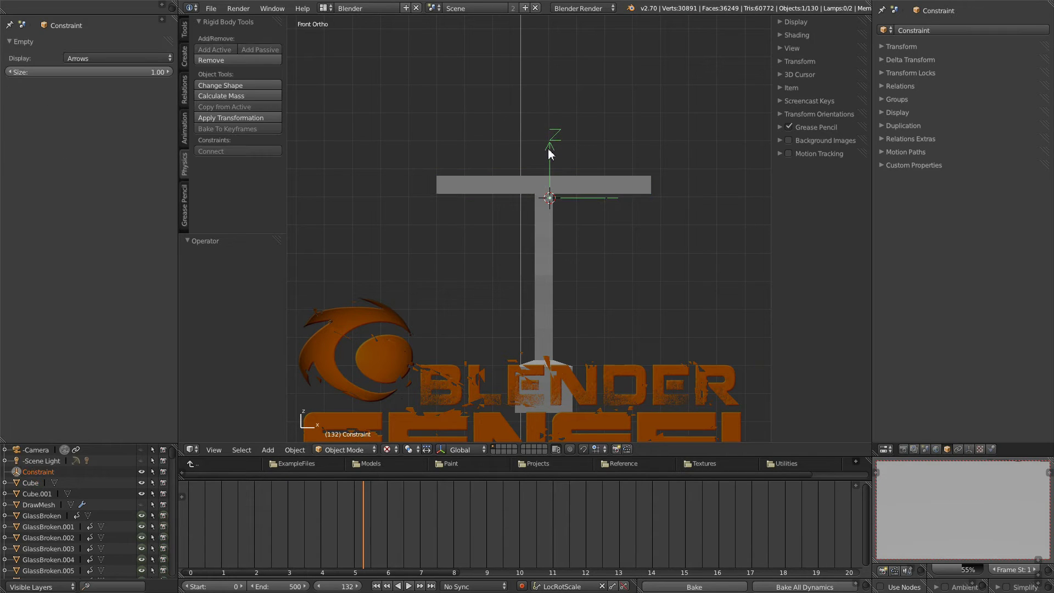
{"action": "key", "text": "r"}
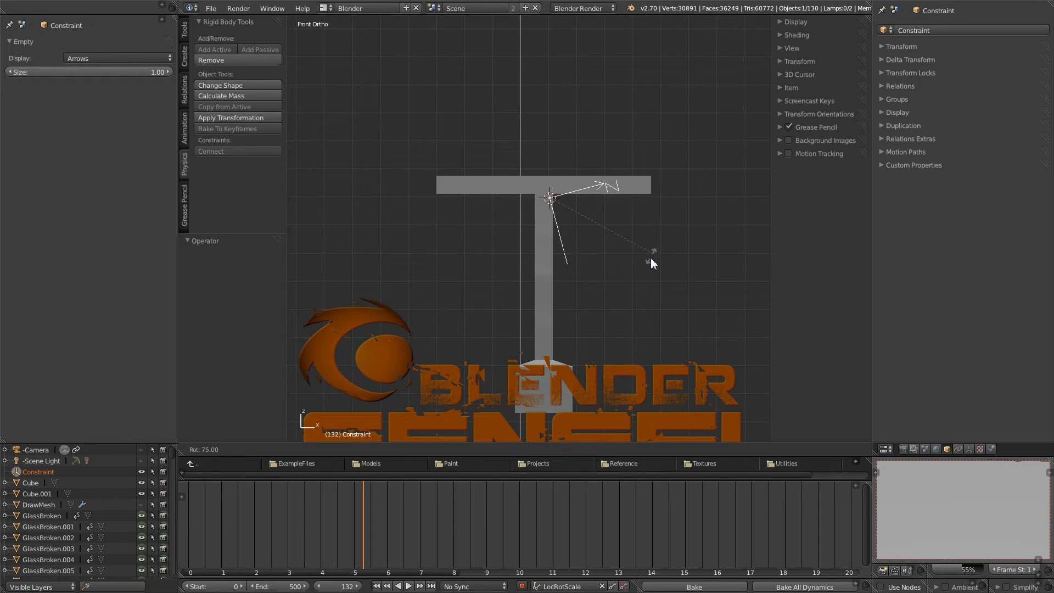
{"action": "left_click", "coordinate": [613, 298]}
- Replay the simulation while moving the bar by about -0.016 X, 0.014 Y and 0.086 Z, and return to frame 0
{"action": "middle_click_drag", "start_coordinate": [613, 298], "coordinate": [269, 253]}
{"action": "middle_click_drag", "start_coordinate": [420, 252], "coordinate": [503, 254]}
{"action": "left_click", "coordinate": [376, 587]}
{"action": "left_click", "coordinate": [410, 586]}
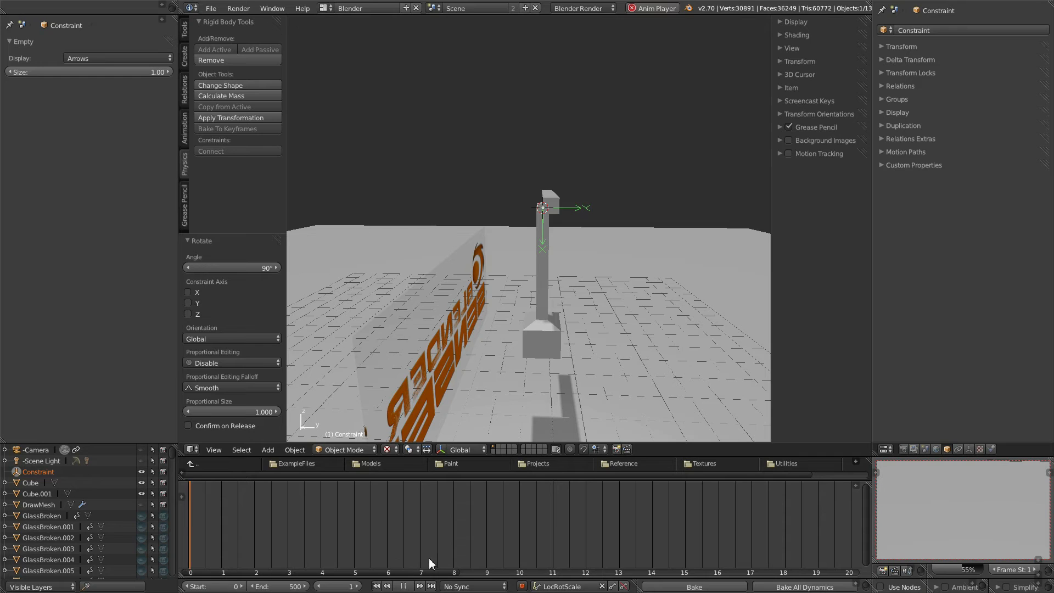
{"action": "right_click", "coordinate": [556, 196]}
{"action": "key", "text": "g"}
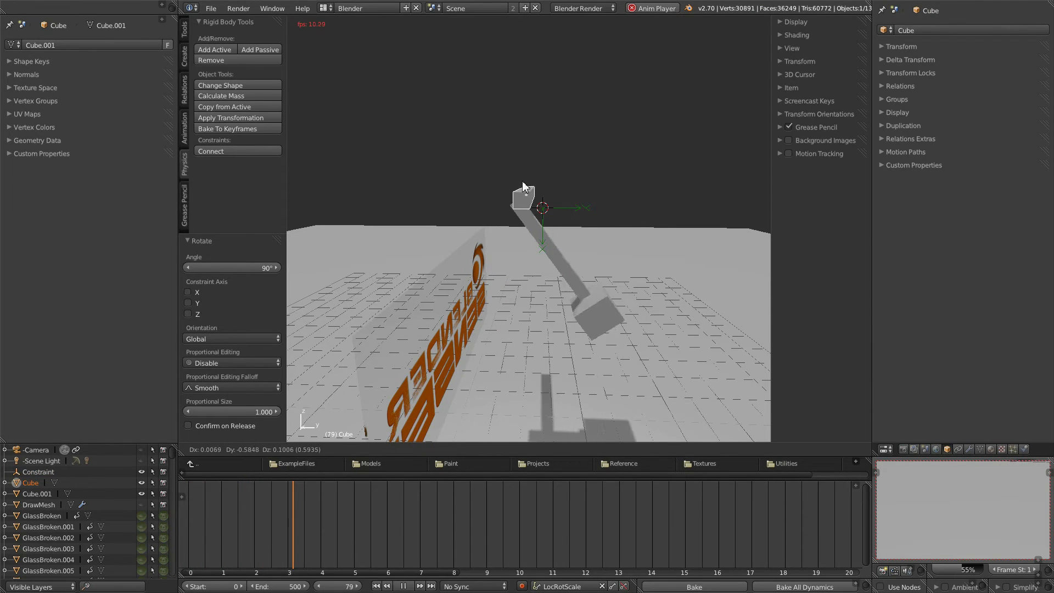
{"action": "left_click", "coordinate": [556, 180]}
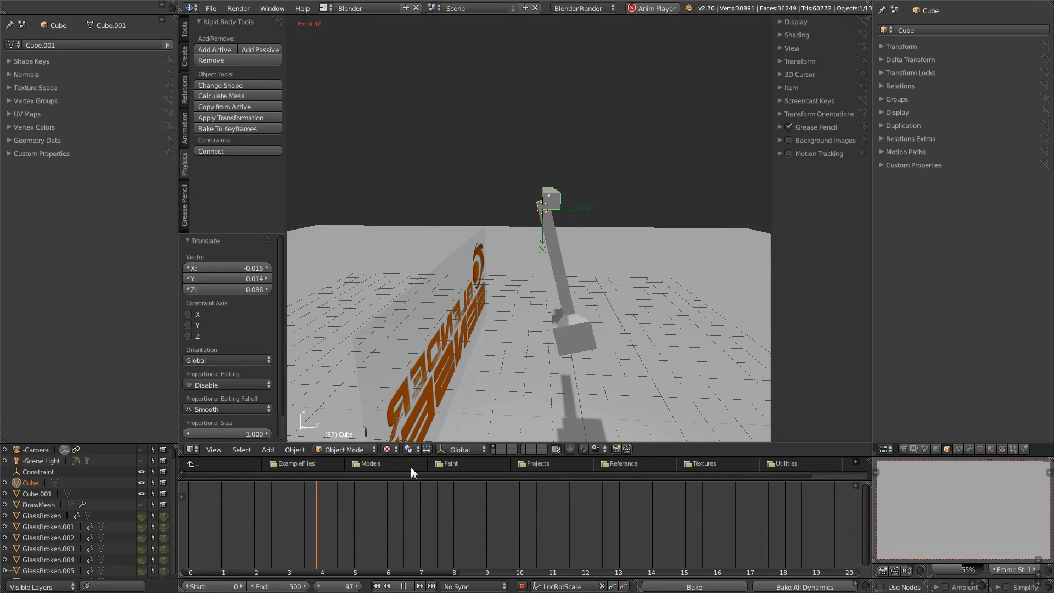
{"action": "left_click", "coordinate": [405, 587]}
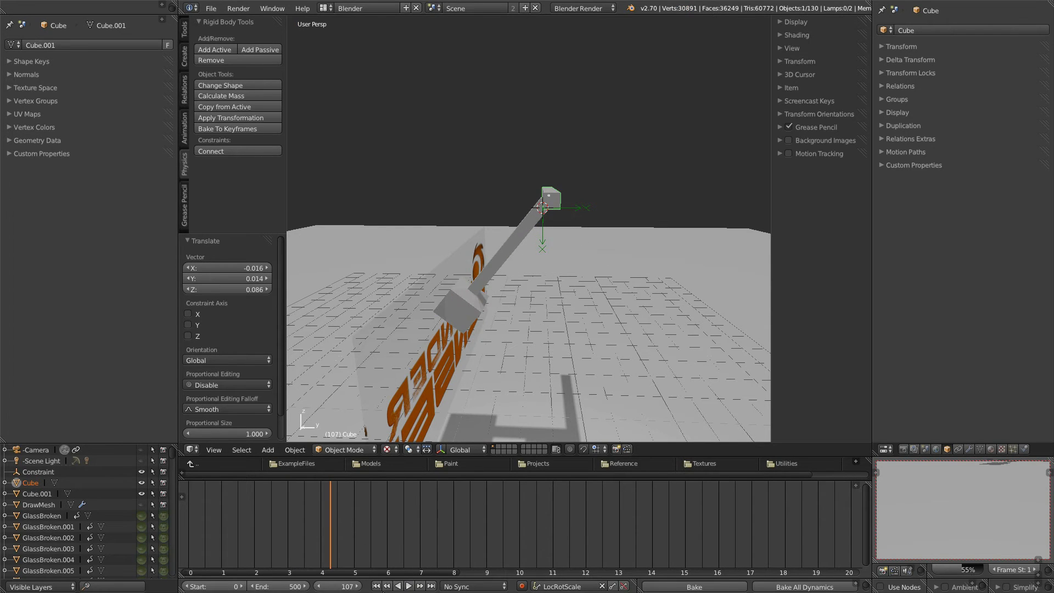
{"action": "left_click", "coordinate": [376, 587]}
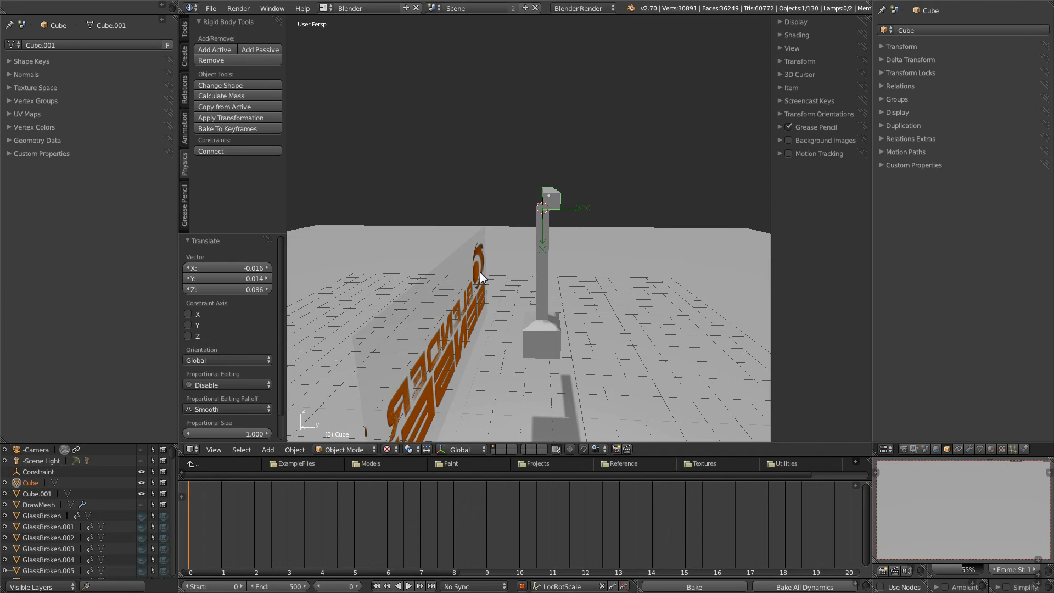
- In the right side view, move the hammer and hinge constraint together 0.153 along Y and 0.294 along Z to line up with the bar
{"action": "key", "text": "KP_3"}
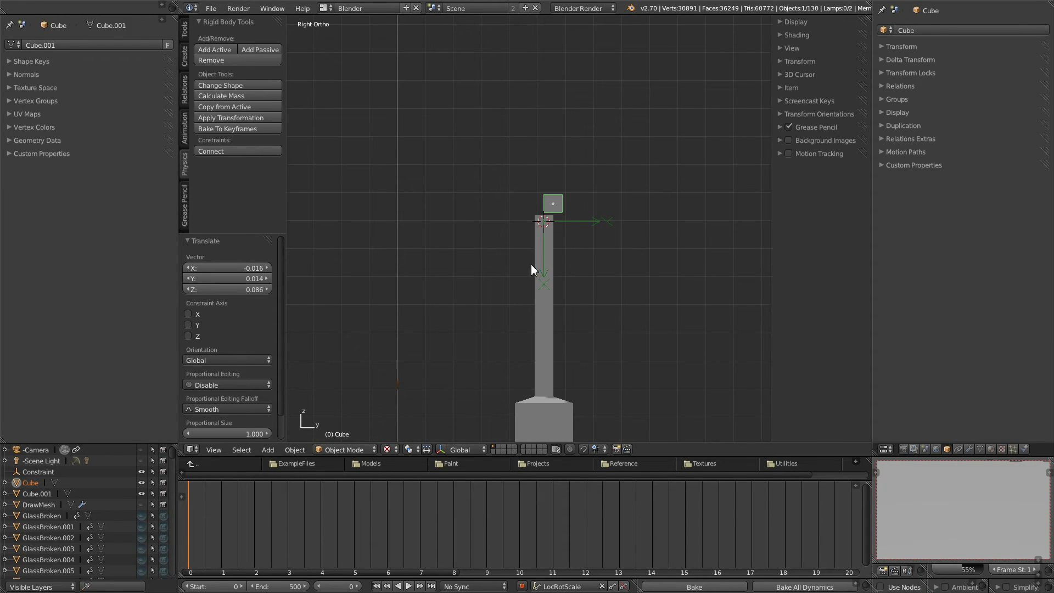
{"action": "scroll", "coordinate": [531, 264], "scroll_direction": "down", "scroll_amount": 3}
{"action": "scroll", "coordinate": [552, 246], "scroll_direction": "up", "scroll_amount": 3}
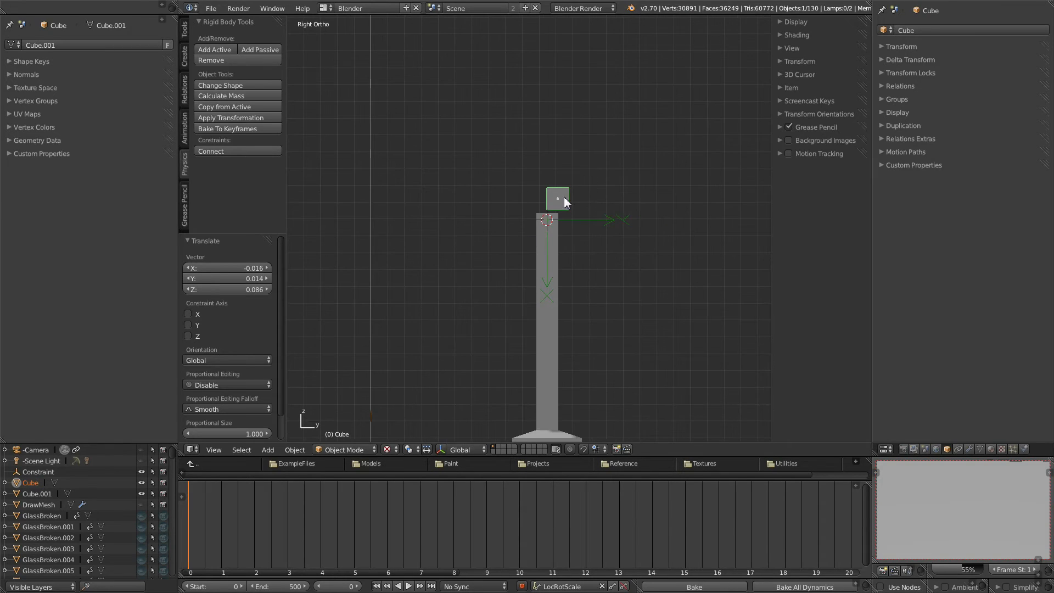
{"action": "scroll", "coordinate": [556, 221], "scroll_direction": "down", "scroll_amount": 2}
{"action": "right_click", "coordinate": [542, 271]}
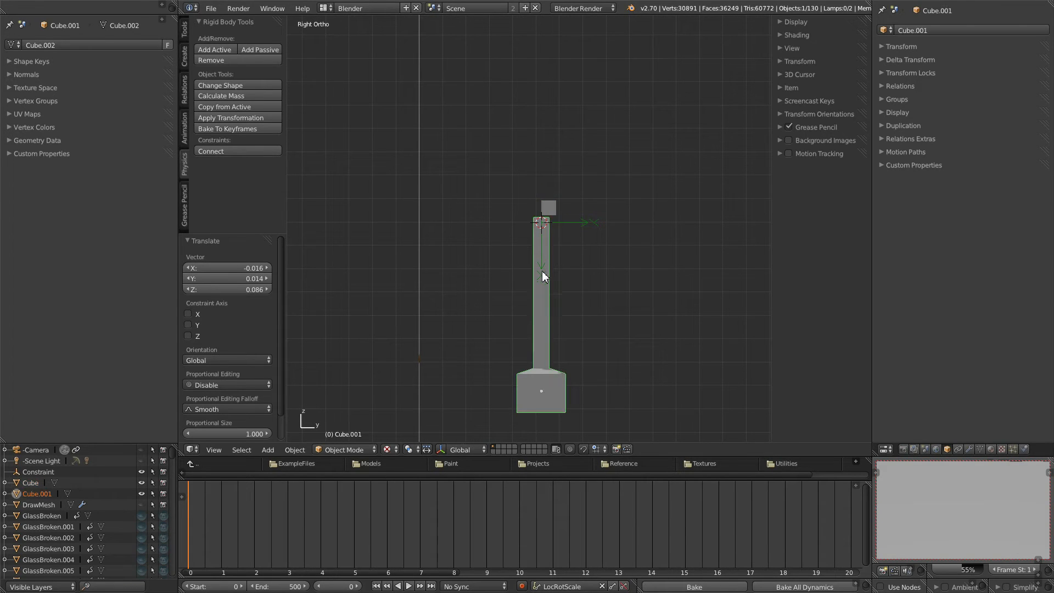
{"action": "right_click", "coordinate": [584, 228], "text": "shift"}
{"action": "right_click", "coordinate": [539, 309], "text": "shift"}
{"action": "key", "text": "g"}
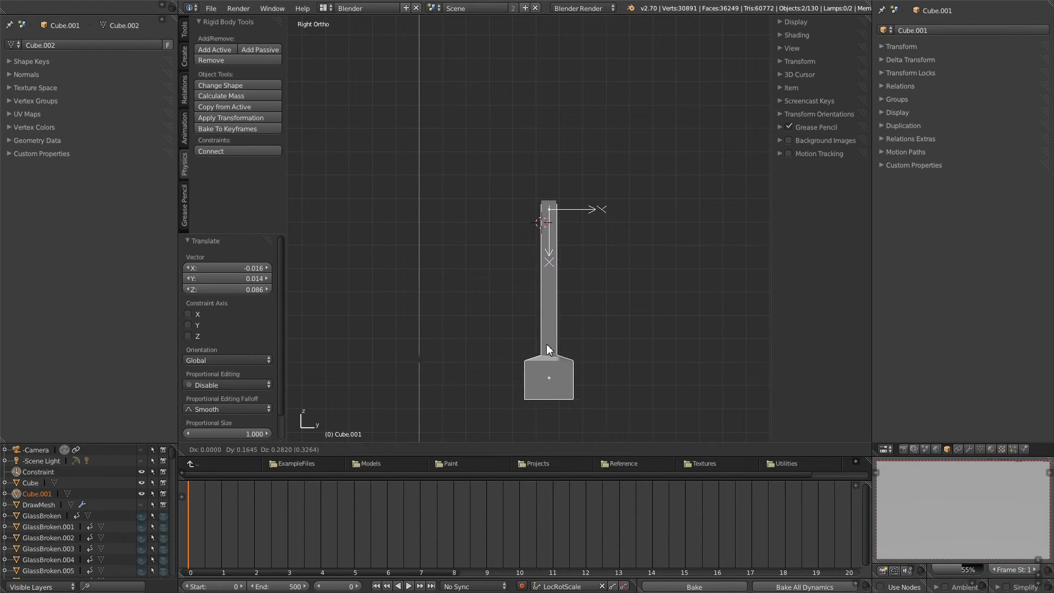
{"action": "left_click", "coordinate": [545, 344]}
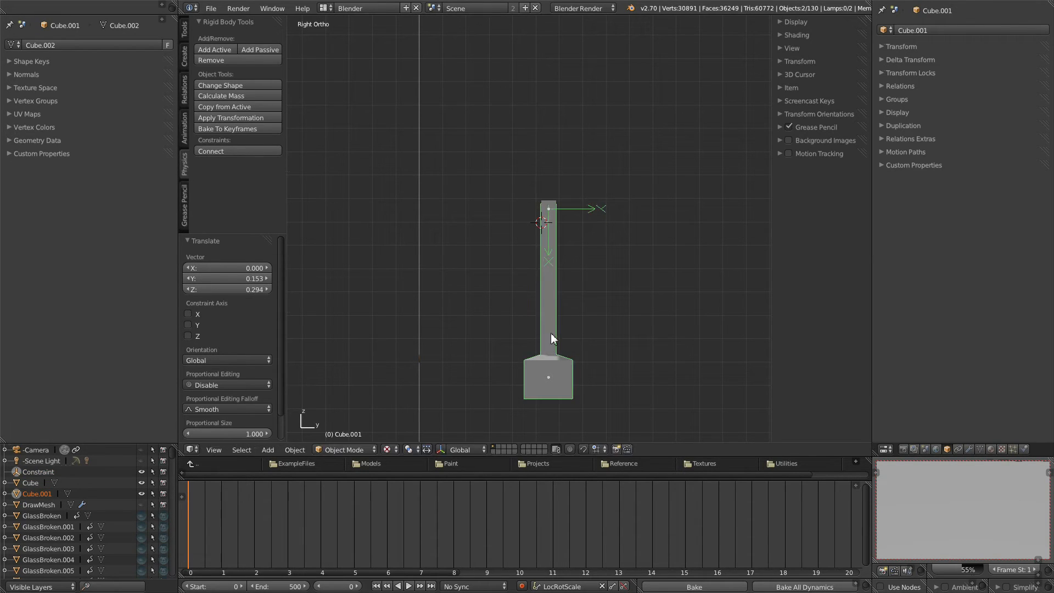
- Rotate the hammer -90° and move it 3.642 along Y and 3.630 along Z so its handle end meets the bar horizontally
{"action": "right_click", "coordinate": [554, 386]}
{"action": "key", "text": "r"}
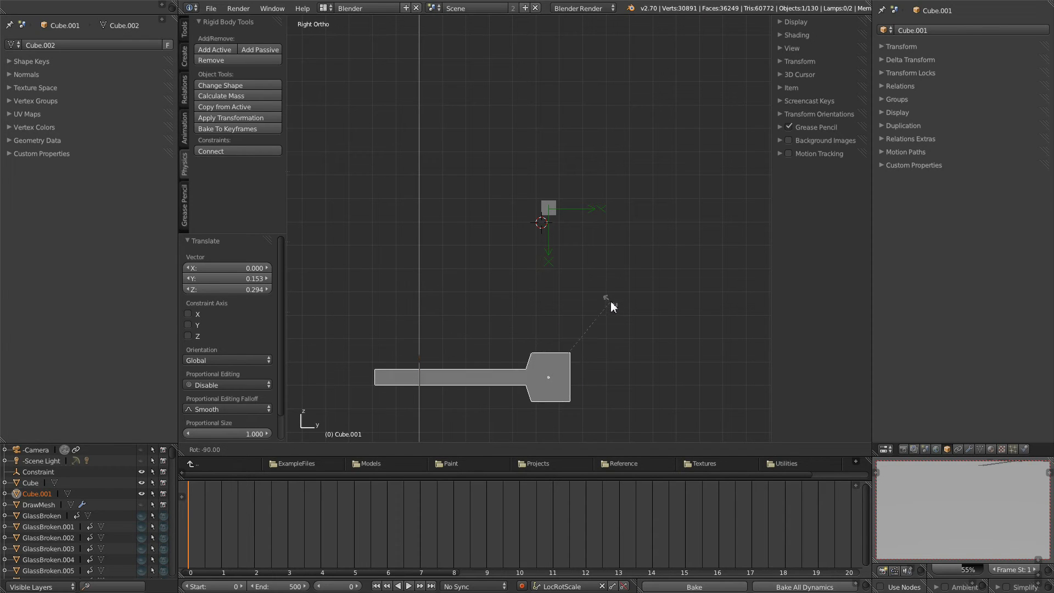
{"action": "left_click", "coordinate": [610, 301]}
{"action": "key", "text": "g"}
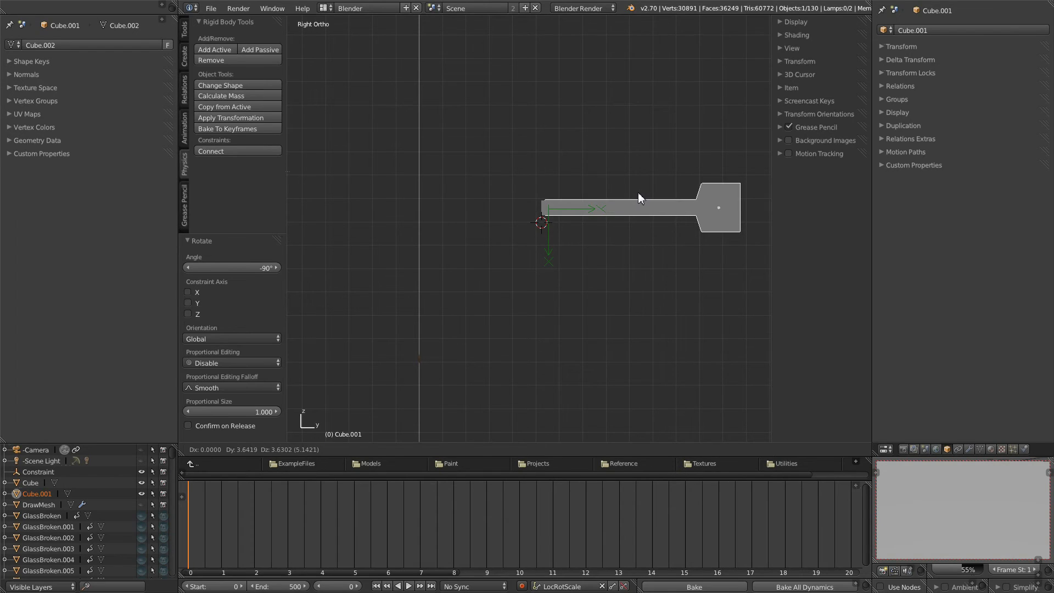
{"action": "left_click", "coordinate": [638, 192]}
- Play the simulation briefly, return to frame 0, and check the raised hammer's position relative to the glass logo
{"action": "middle_click_drag", "start_coordinate": [598, 224], "coordinate": [602, 260]}
{"action": "left_click", "coordinate": [409, 586]}
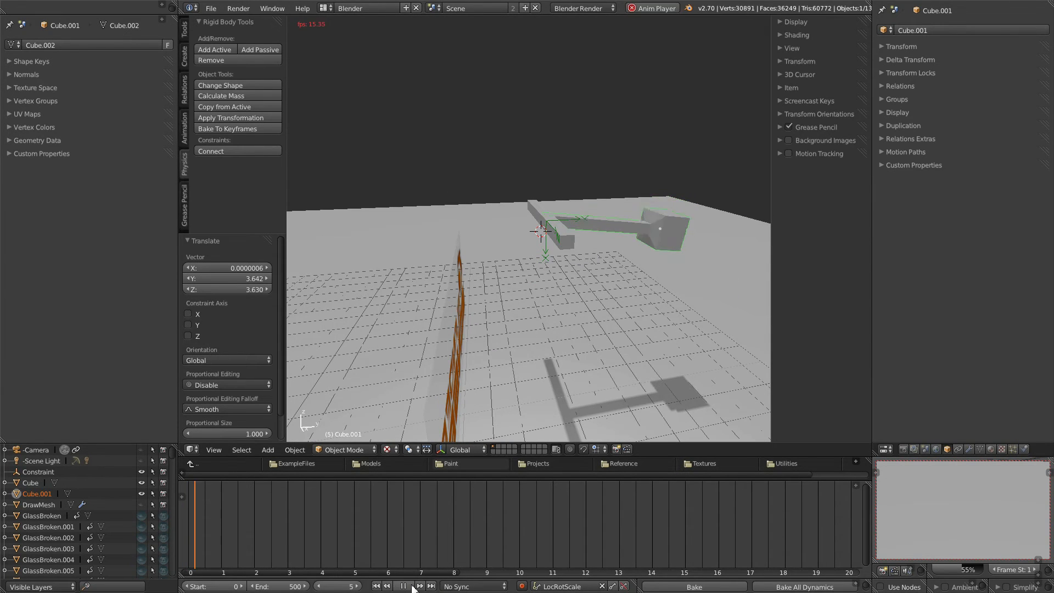
{"action": "key", "text": "Escape"}
{"action": "middle_click_drag", "start_coordinate": [602, 299], "coordinate": [614, 328]}
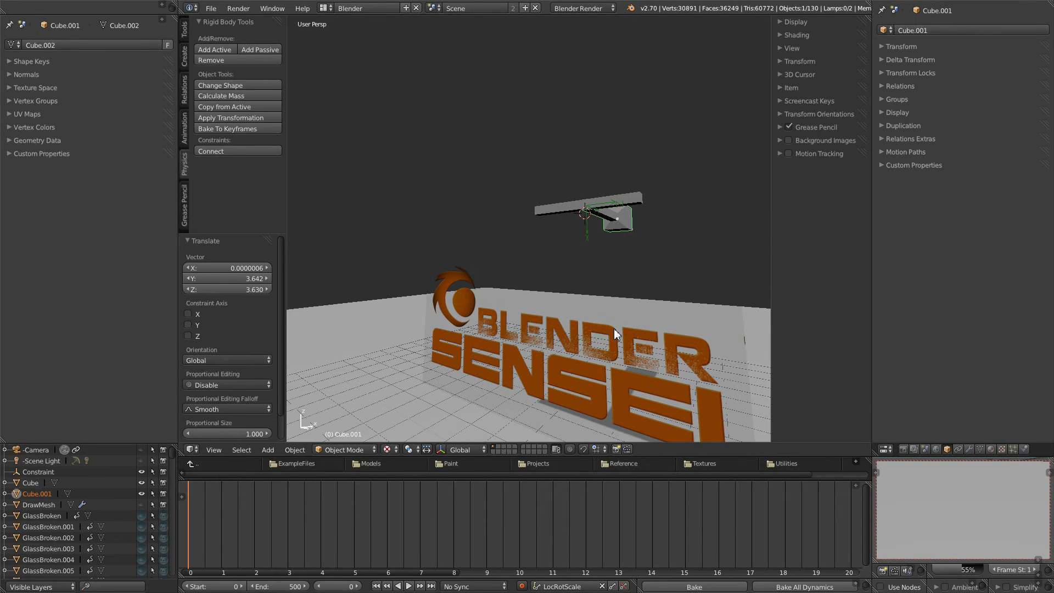
{"action": "mouse_move", "coordinate": [189, 536]}
{"action": "left_mouse_down"}
{"action": "mouse_move", "coordinate": [357, 545]}
{"action": "mouse_move", "coordinate": [182, 537]}
{"action": "left_mouse_up"}
{"action": "mouse_move", "coordinate": [617, 220]}
{"action": "middle_mouse_down"}
{"action": "mouse_move", "coordinate": [582, 236]}
{"action": "mouse_move", "coordinate": [605, 242]}
{"action": "mouse_move", "coordinate": [647, 200]}
{"action": "mouse_move", "coordinate": [628, 220]}
{"action": "mouse_move", "coordinate": [618, 205]}
{"action": "middle_mouse_up"}
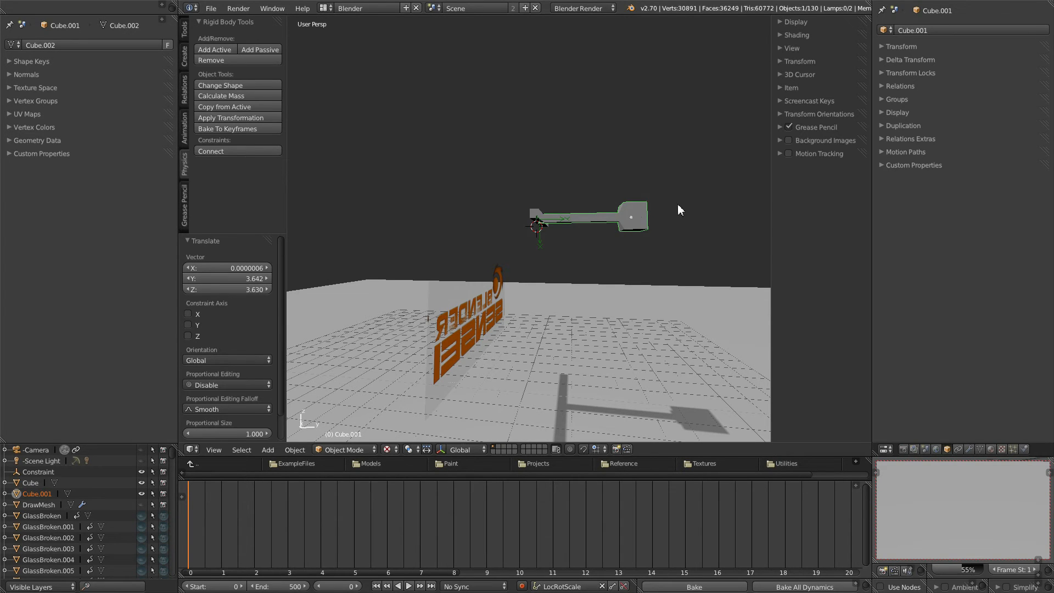
- Snap the 3D cursor to the hammer head, add a cube there, and scale it uniformly to 0.378
{"action": "key", "text": "shift+s"}
{"action": "key", "text": "u"}
{"action": "scroll", "coordinate": [665, 237], "scroll_direction": "up", "scroll_amount": 2}
{"action": "mouse_move", "coordinate": [666, 238]}
{"action": "middle_mouse_down", "text": "shift"}
{"action": "mouse_move", "coordinate": [634, 227]}
{"action": "mouse_move", "coordinate": [636, 250]}
{"action": "mouse_move", "coordinate": [645, 235]}
{"action": "middle_mouse_up", "text": "shift"}
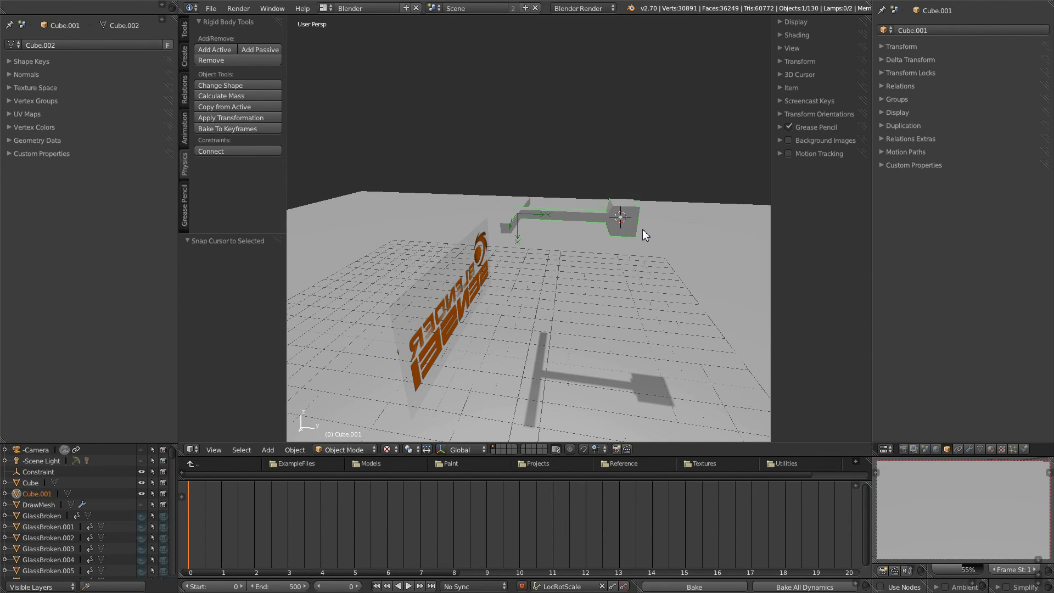
{"action": "key", "text": "shift+a"}
{"action": "mouse_move", "coordinate": [654, 231]}
{"action": "left_click", "coordinate": [680, 241]}
{"action": "middle_click_drag", "start_coordinate": [683, 238], "coordinate": [699, 212]}
{"action": "key", "text": "s"}
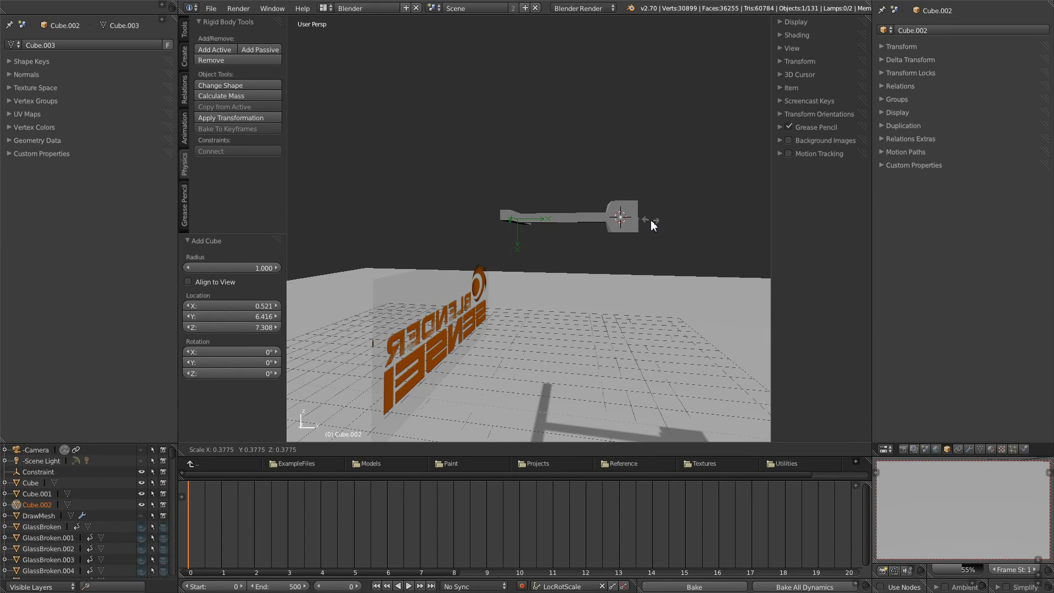
{"action": "left_click", "coordinate": [646, 225]}
- Stretch the cube into a pillar with a Z scale of -13.315 and move it -5.545 along Z beneath the hammer head
{"action": "key", "text": "s"}
{"action": "key", "text": "z"}
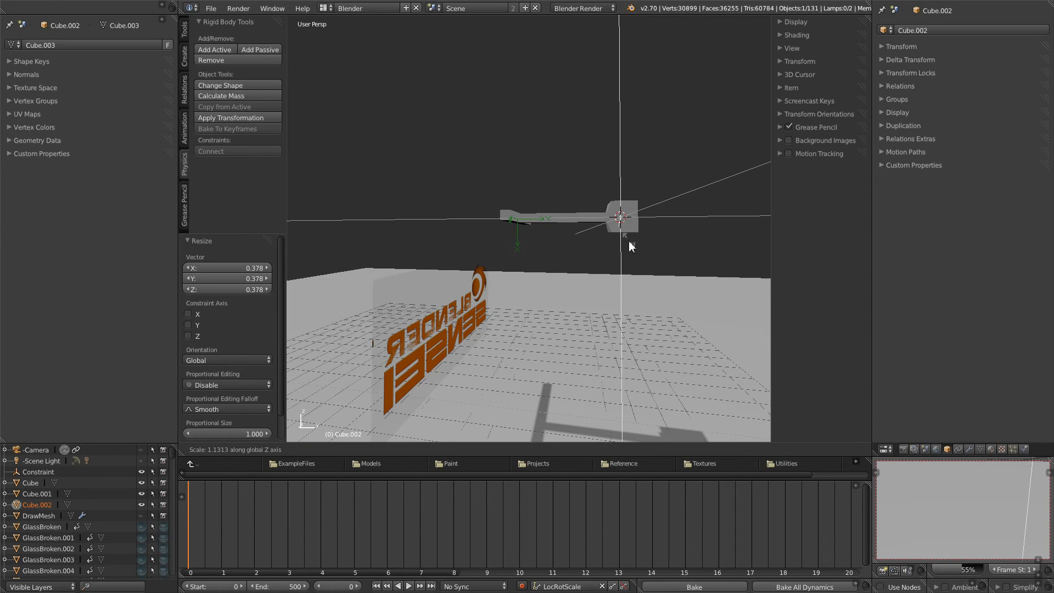
{"action": "left_click", "coordinate": [631, 352]}
{"action": "middle_click_drag", "start_coordinate": [631, 353], "coordinate": [616, 117]}
{"action": "key", "text": "g"}
{"action": "key", "text": "x"}
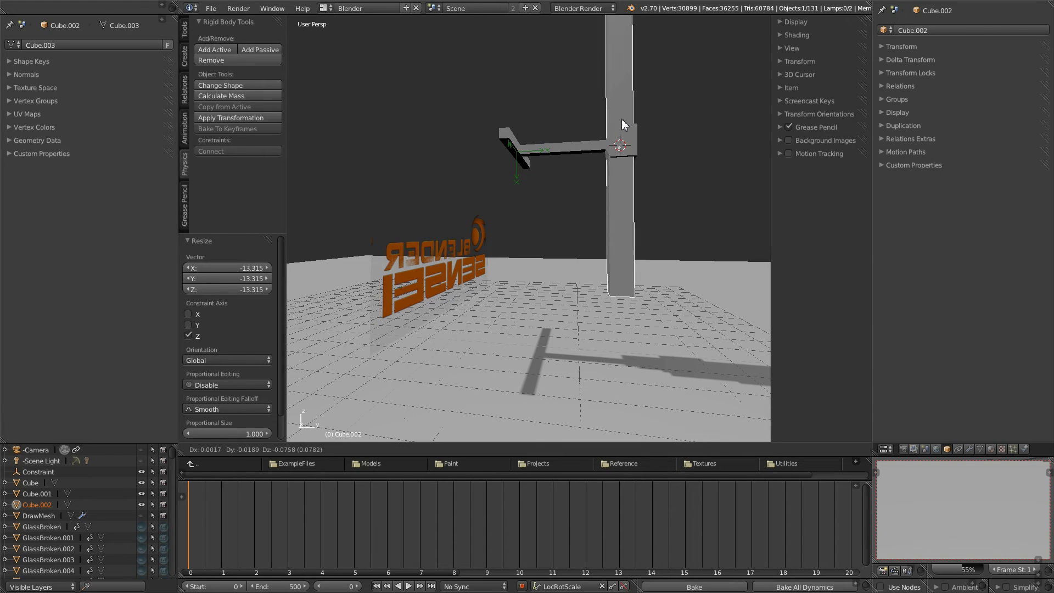
{"action": "key", "text": "z"}
{"action": "left_click", "coordinate": [636, 291]}
{"action": "middle_click_drag", "start_coordinate": [636, 291], "coordinate": [661, 241]}
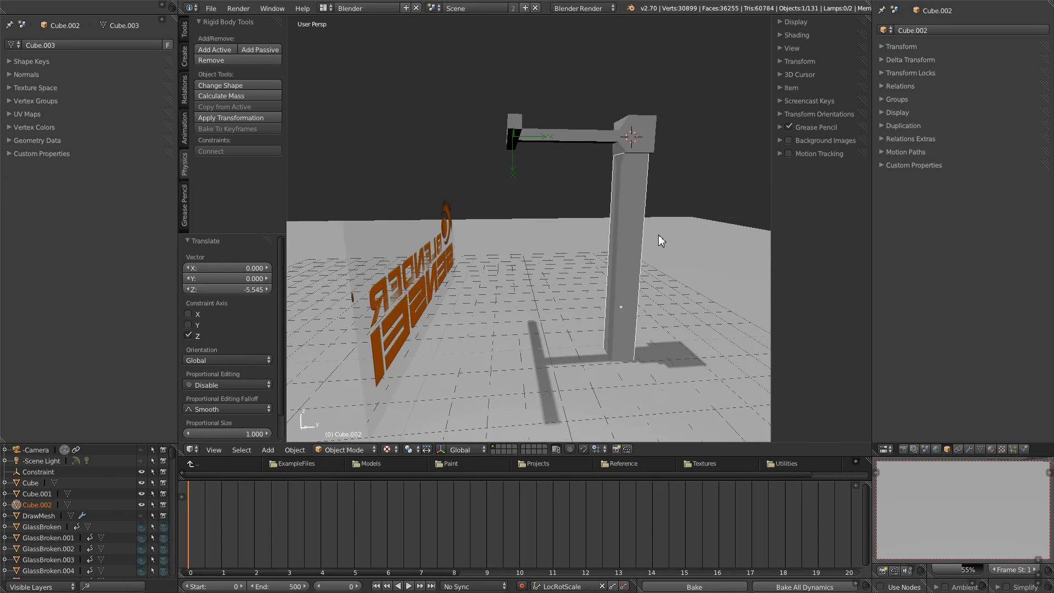
- Make the pillar an active rigid body and enable its Animated option
{"action": "left_click", "coordinate": [232, 53]}
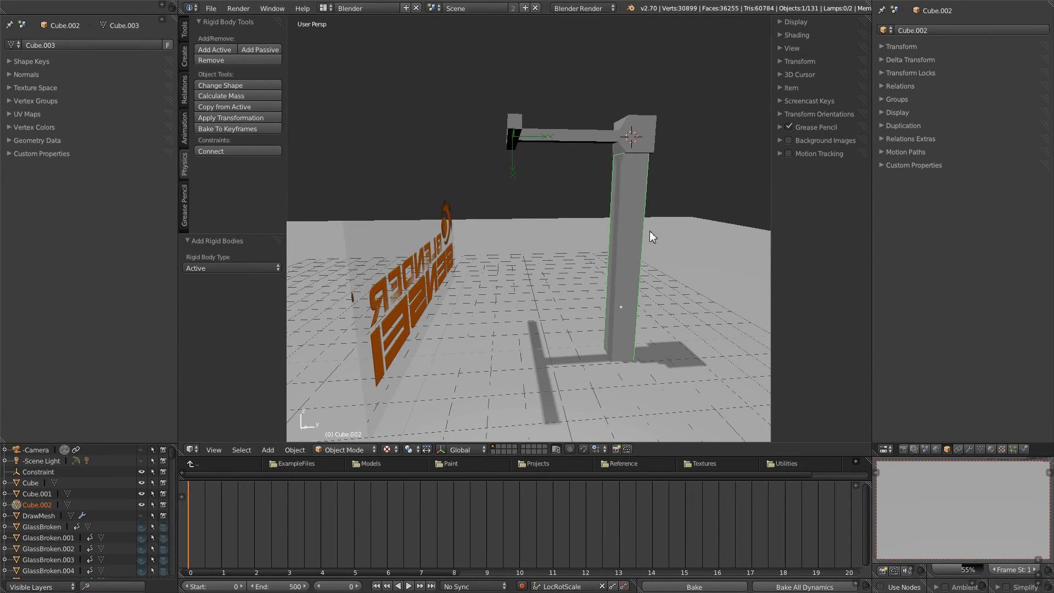
{"action": "left_click", "coordinate": [1024, 450]}
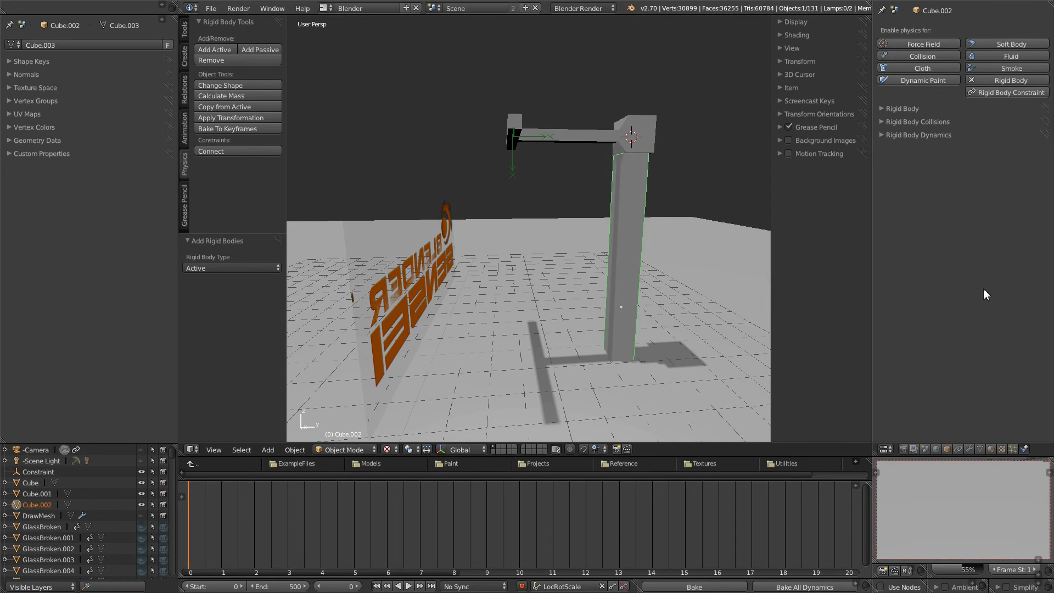
{"action": "left_click", "coordinate": [895, 109]}
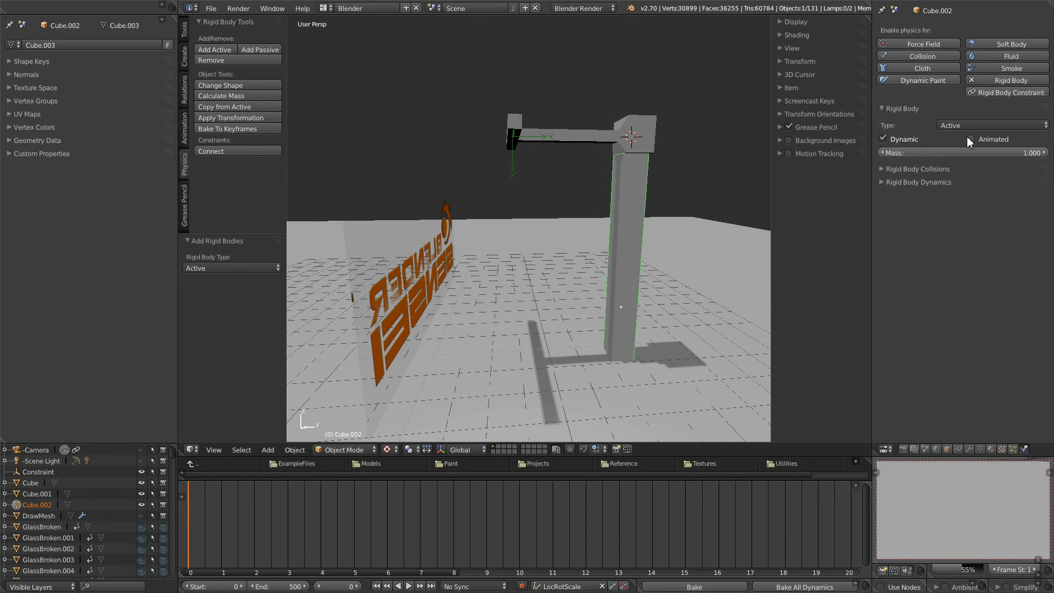
{"action": "mouse_move", "coordinate": [645, 223]}
{"action": "middle_mouse_down"}
{"action": "mouse_move", "coordinate": [585, 242]}
{"action": "mouse_move", "coordinate": [635, 256]}
{"action": "mouse_move", "coordinate": [702, 240]}
{"action": "mouse_move", "coordinate": [649, 210]}
{"action": "mouse_move", "coordinate": [618, 222]}
{"action": "mouse_move", "coordinate": [628, 205]}
{"action": "mouse_move", "coordinate": [641, 212]}
{"action": "middle_mouse_up"}
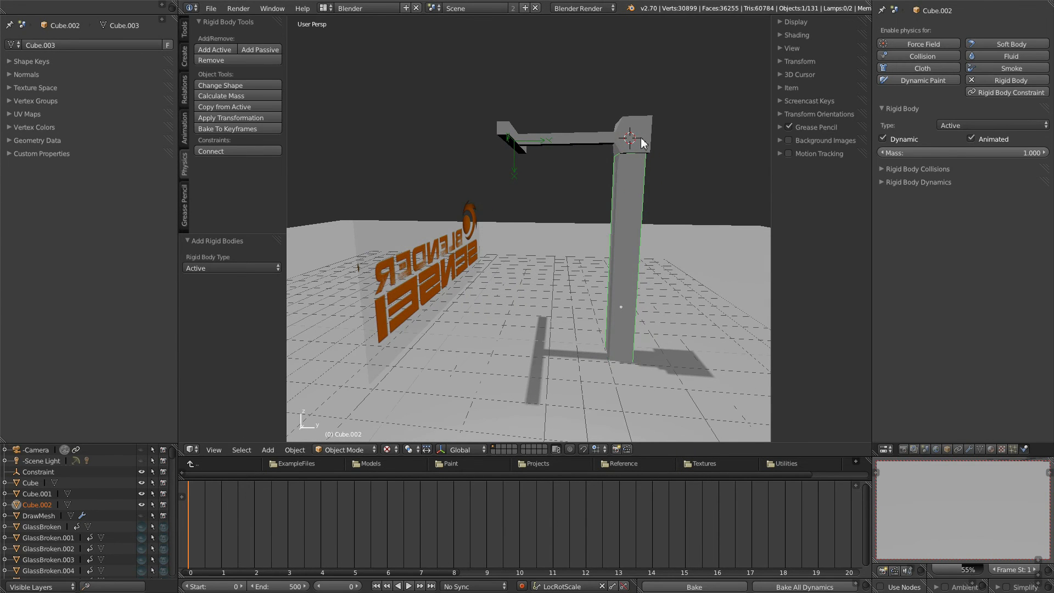
- Insert LocRotScale keyframes for the standing pillar at frames 0 and 112
{"action": "key", "text": "i"}
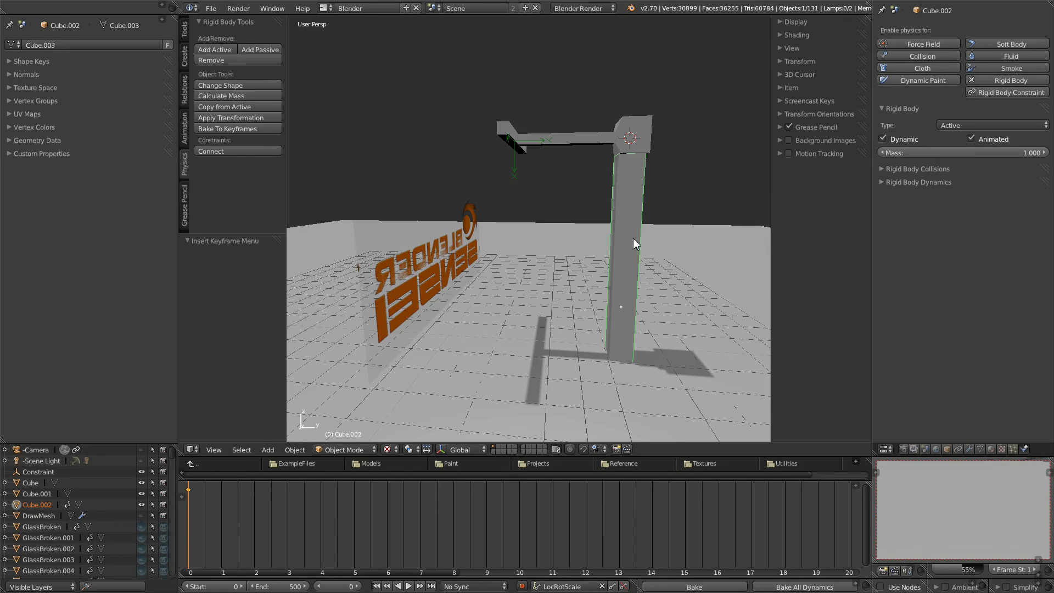
{"action": "key", "text": "alt+a"}
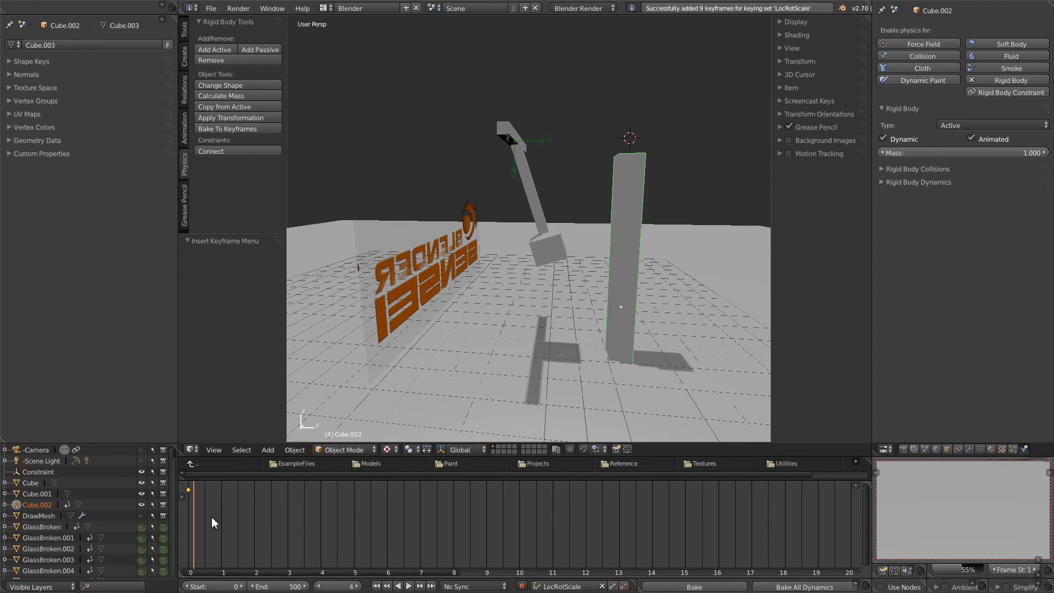
{"action": "left_click_drag", "start_coordinate": [276, 521], "coordinate": [337, 526]}
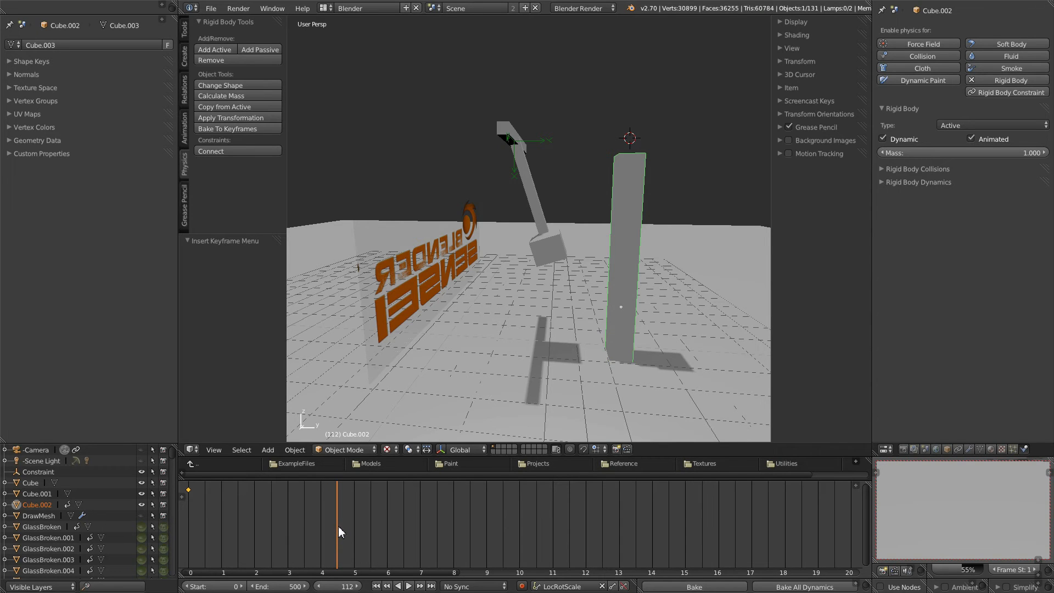
{"action": "key", "text": "i"}
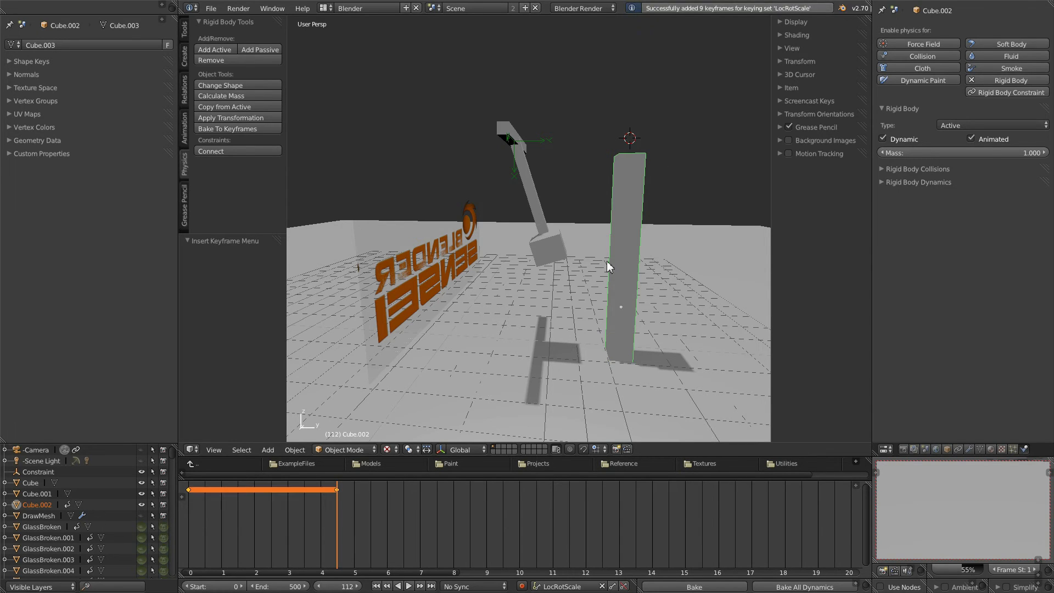
- At frame 126, move the pillar -7.083 along Z below the floor and insert a LocRotScale keyframe
{"action": "left_click_drag", "start_coordinate": [339, 520], "coordinate": [357, 520]}
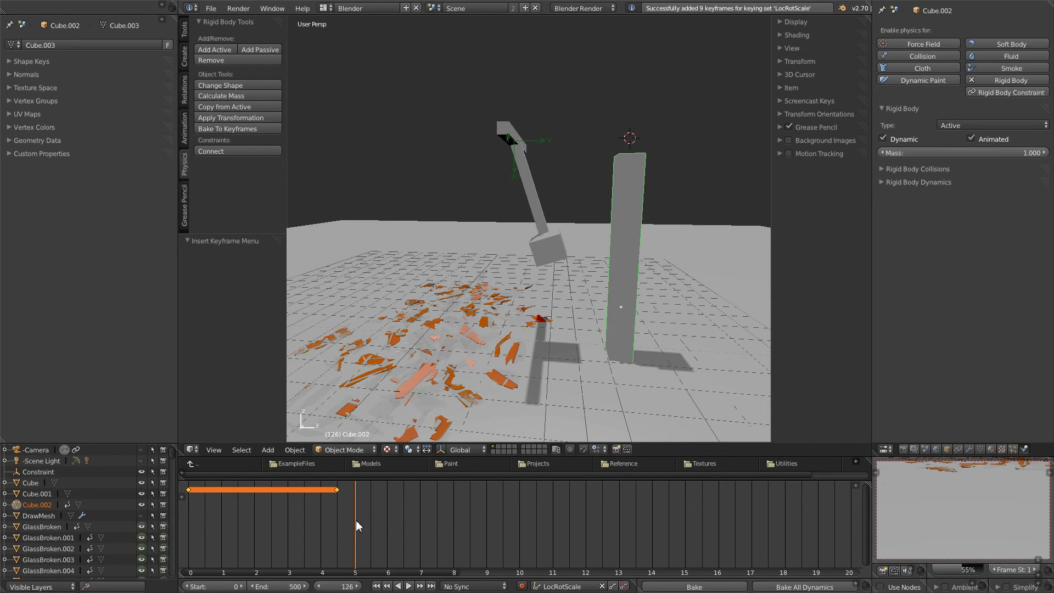
{"action": "middle_click_drag", "start_coordinate": [628, 238], "coordinate": [629, 226]}
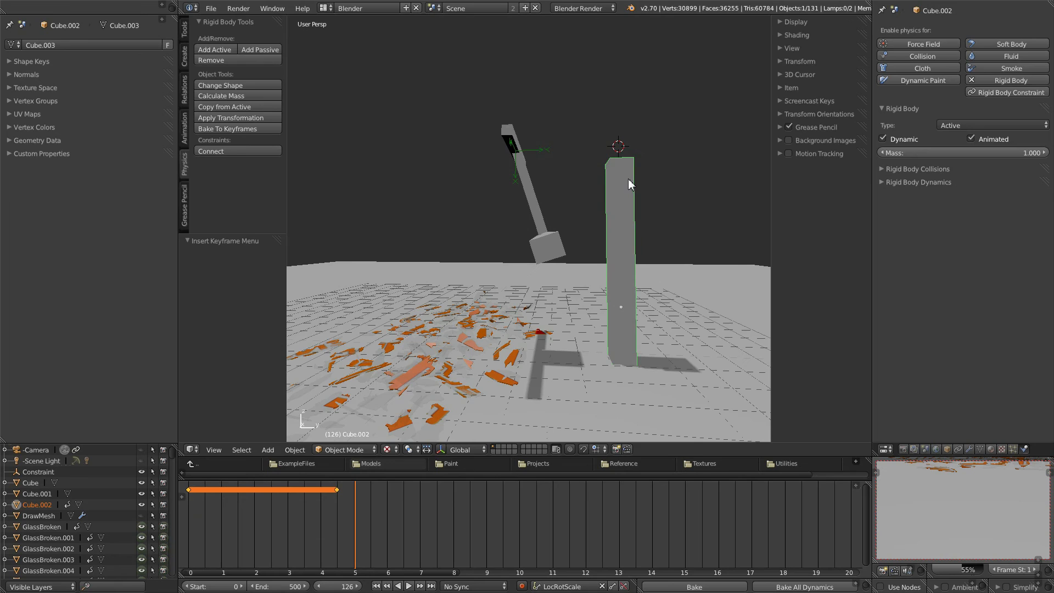
{"action": "key", "text": "g"}
{"action": "key", "text": "z"}
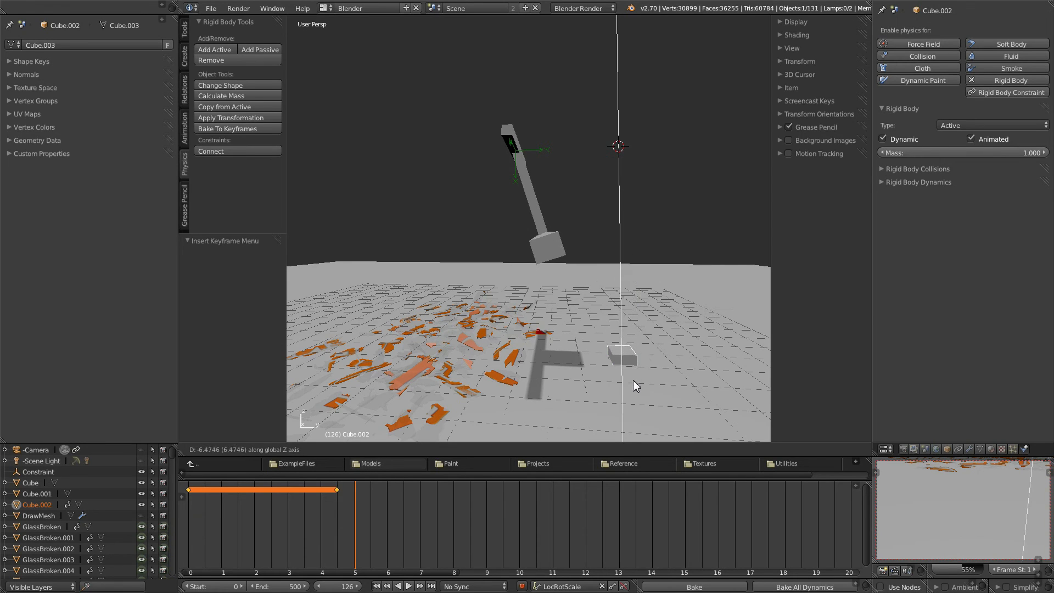
{"action": "left_click", "coordinate": [634, 396]}
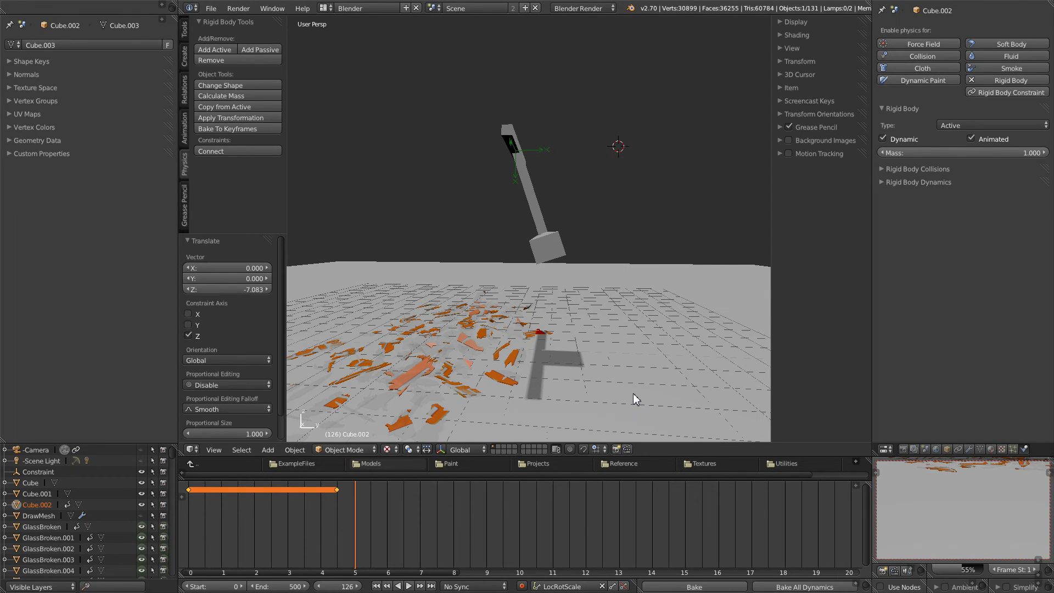
{"action": "key", "text": "i"}
- Play the simulation from frame 0 and scrub around the pillar's drop to examine the hammer's swing and its support
{"action": "left_click", "coordinate": [287, 528]}
{"action": "mouse_move", "coordinate": [335, 522]}
{"action": "left_mouse_down"}
{"action": "mouse_move", "coordinate": [355, 522]}
{"action": "mouse_move", "coordinate": [287, 518]}
{"action": "mouse_move", "coordinate": [351, 506]}
{"action": "mouse_move", "coordinate": [189, 512]}
{"action": "left_mouse_up"}
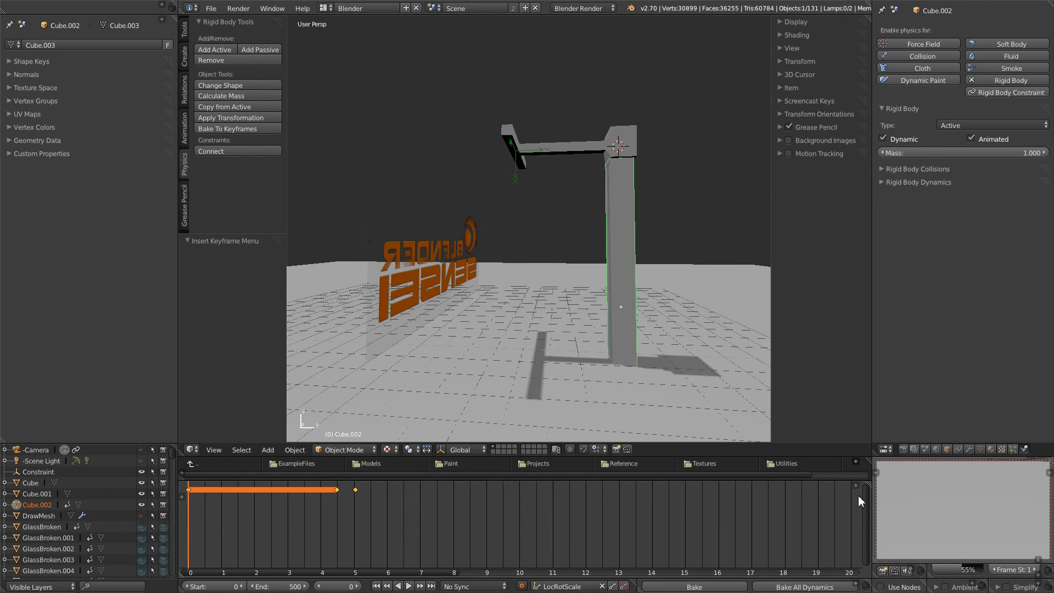
{"action": "left_click", "coordinate": [410, 585]}
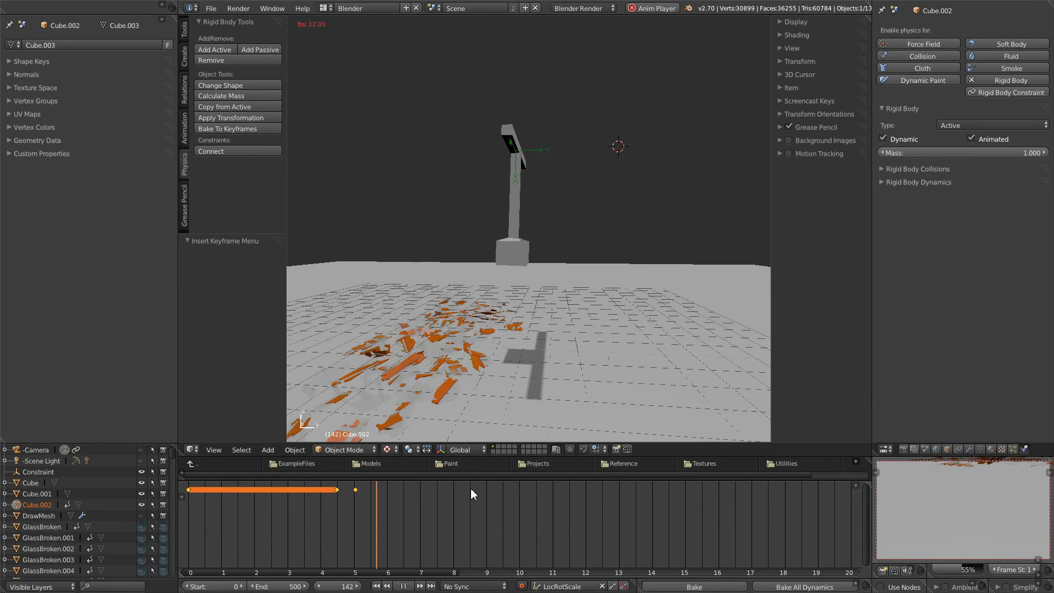
{"action": "left_click", "coordinate": [404, 586]}
{"action": "left_click", "coordinate": [377, 587]}
{"action": "left_click_drag", "start_coordinate": [322, 522], "coordinate": [362, 531]}
{"action": "scroll", "coordinate": [474, 262], "scroll_direction": "up", "scroll_amount": 2}
{"action": "middle_click_drag", "start_coordinate": [475, 262], "coordinate": [560, 300], "text": "shift"}
{"action": "scroll", "coordinate": [556, 289], "scroll_direction": "up", "scroll_amount": 3}
{"action": "left_click_drag", "start_coordinate": [363, 529], "coordinate": [331, 539]}
{"action": "middle_click_drag", "start_coordinate": [503, 291], "coordinate": [626, 194]}
- Calculate the hammer's rigid body mass with the Bronze material preset
{"action": "right_click", "coordinate": [625, 192]}
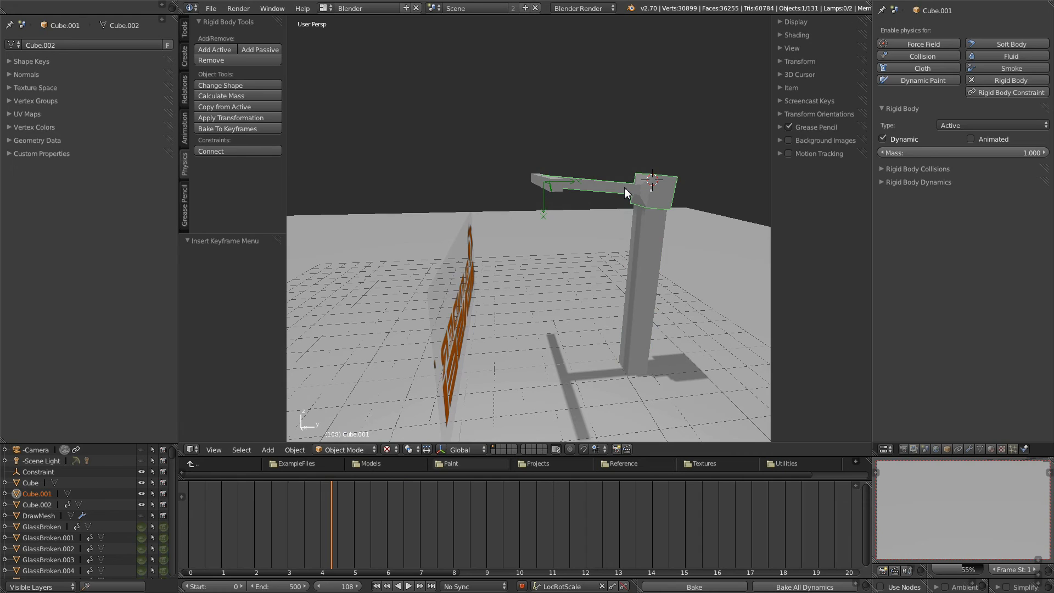
{"action": "left_click", "coordinate": [233, 95]}
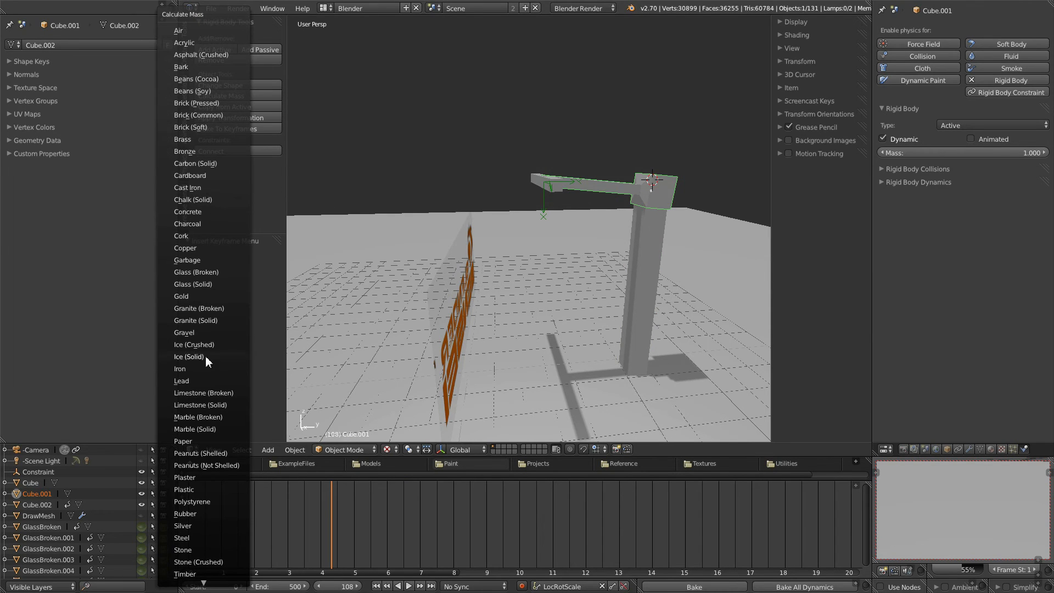
{"action": "left_click", "coordinate": [193, 152]}
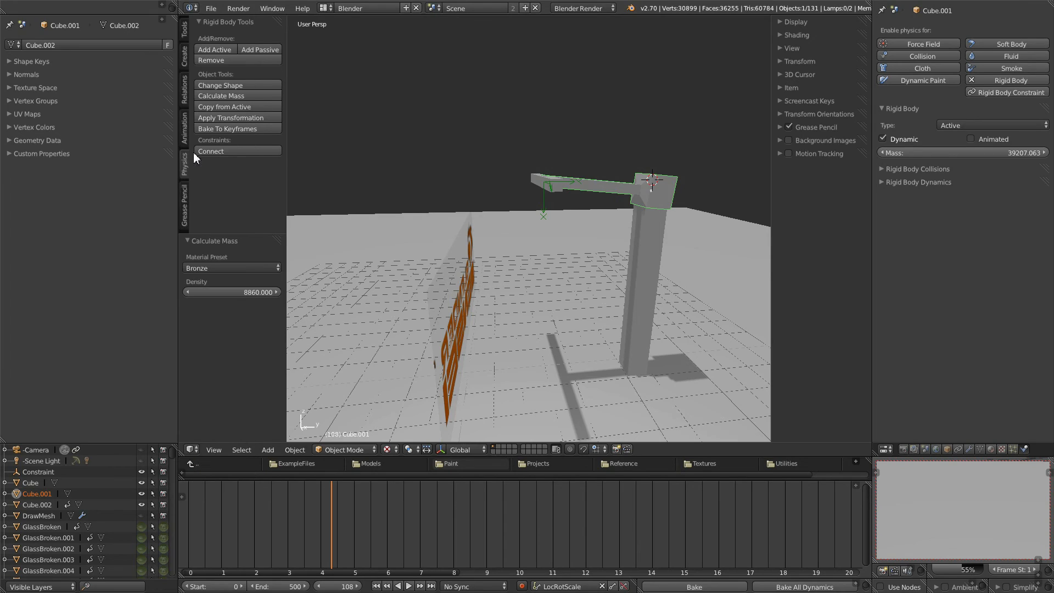
- Return to frame 0 and replay the simulation with the heavier hammer as the pillar drops
{"action": "left_click", "coordinate": [378, 586]}
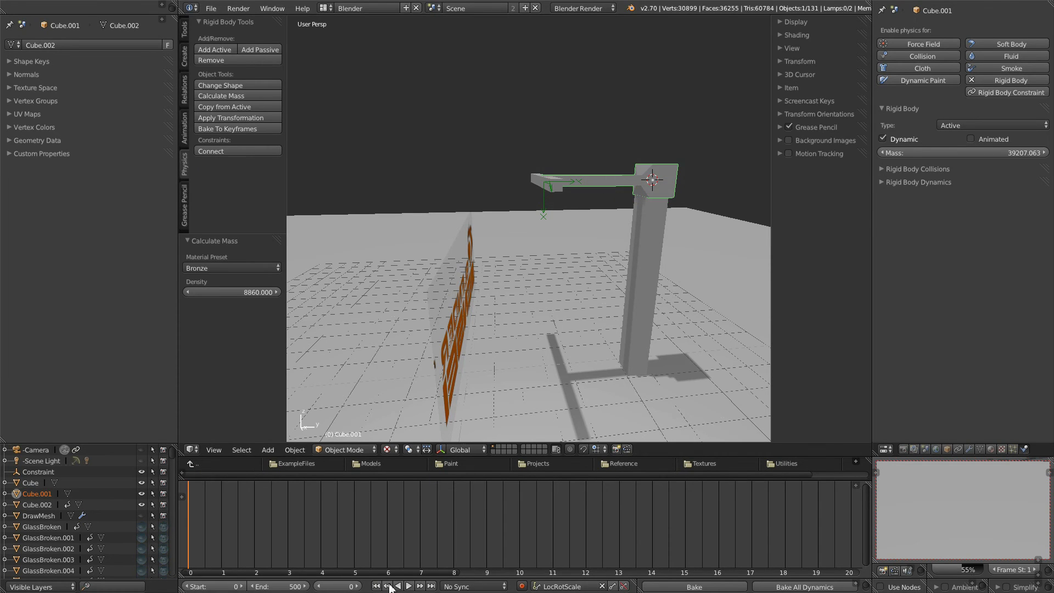
{"action": "left_click", "coordinate": [409, 587]}
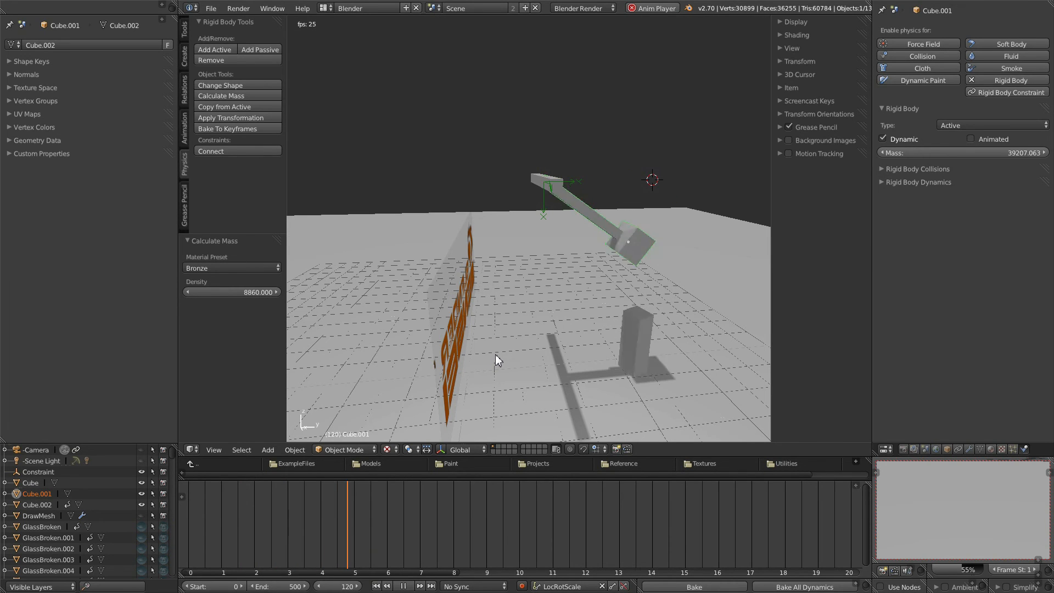
{"action": "middle_click_drag", "start_coordinate": [495, 354], "coordinate": [435, 365]}
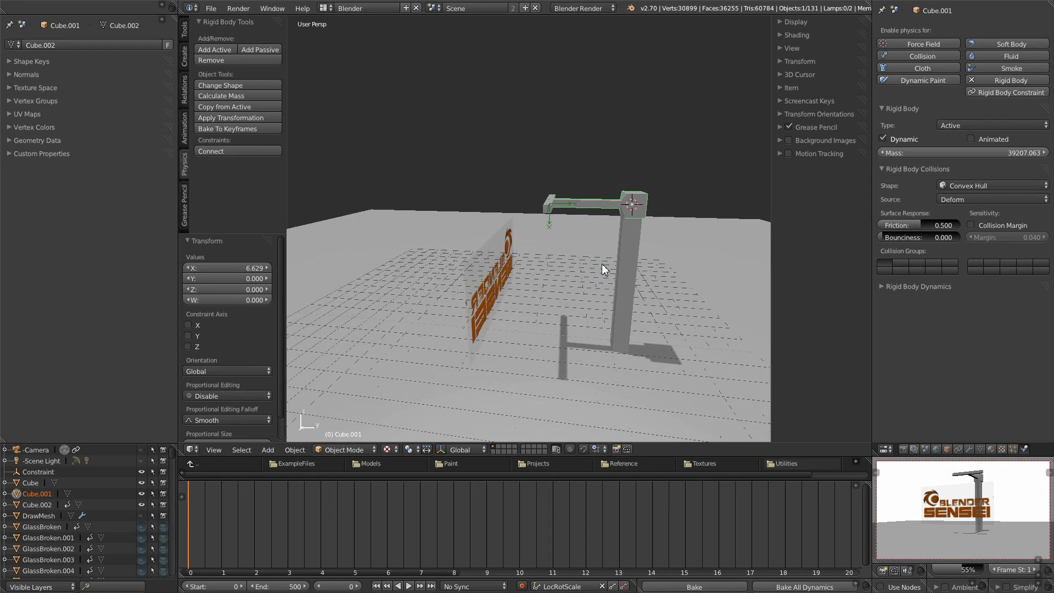
- Play the opening frames and examine up close how the hammer head rests on the pillar
{"action": "scroll", "coordinate": [615, 254], "scroll_direction": "up", "scroll_amount": 1}
{"action": "middle_click_drag", "start_coordinate": [615, 253], "coordinate": [616, 242], "text": "shift"}
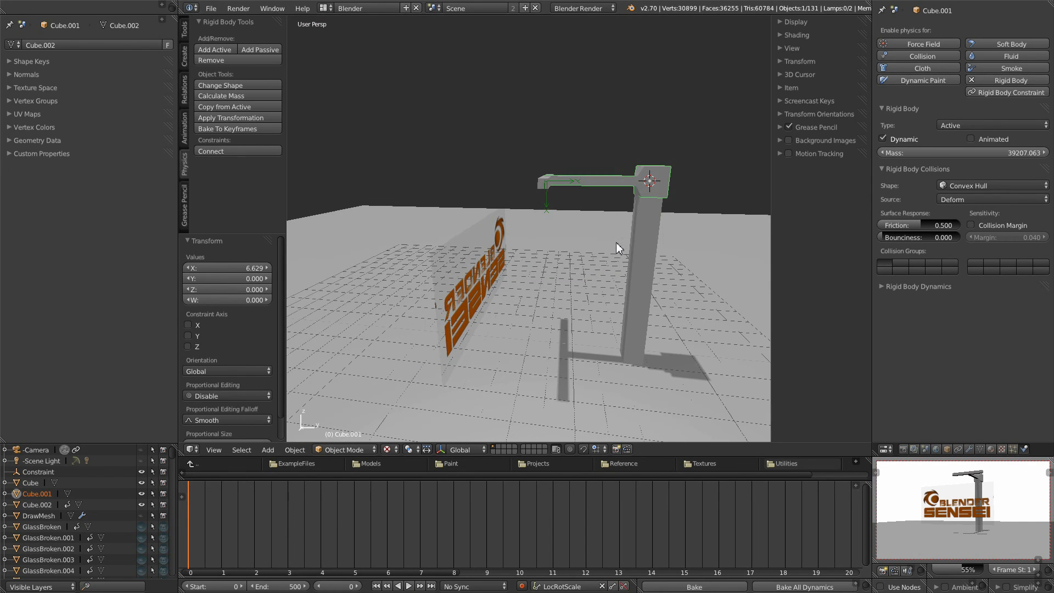
{"action": "left_click", "coordinate": [409, 587]}
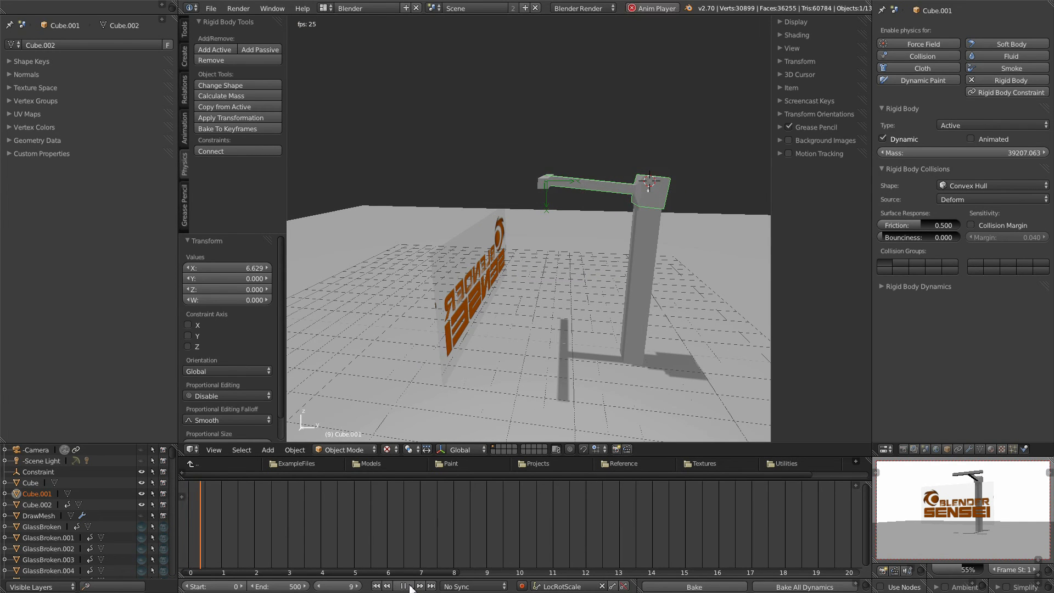
{"action": "middle_click_drag", "start_coordinate": [640, 246], "coordinate": [587, 201]}
{"action": "scroll", "coordinate": [618, 275], "scroll_direction": "down", "scroll_amount": 2}
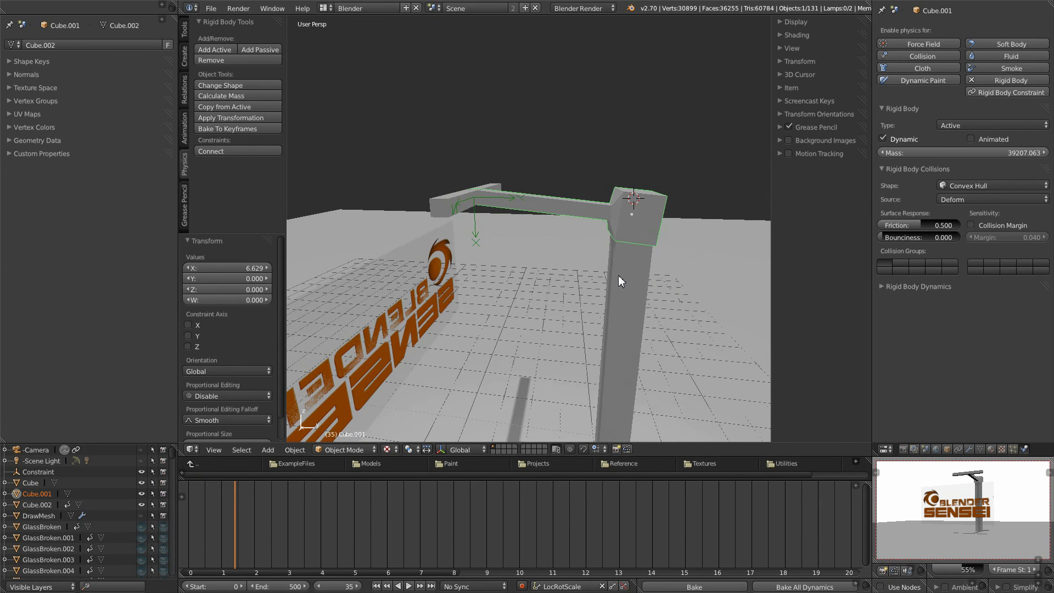
- Return to frame 0 and enable the collision margin for both the hammer and the pillar
{"action": "left_click", "coordinate": [377, 587]}
{"action": "middle_click_drag", "start_coordinate": [688, 221], "coordinate": [638, 211], "text": "shift"}
{"action": "left_click", "coordinate": [972, 225]}
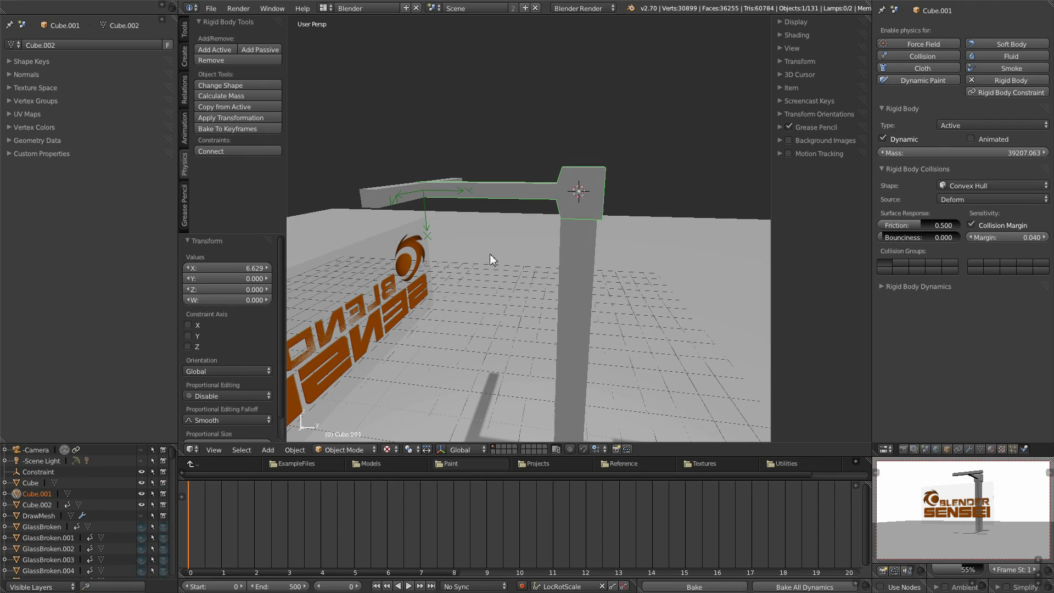
{"action": "right_click", "coordinate": [579, 252]}
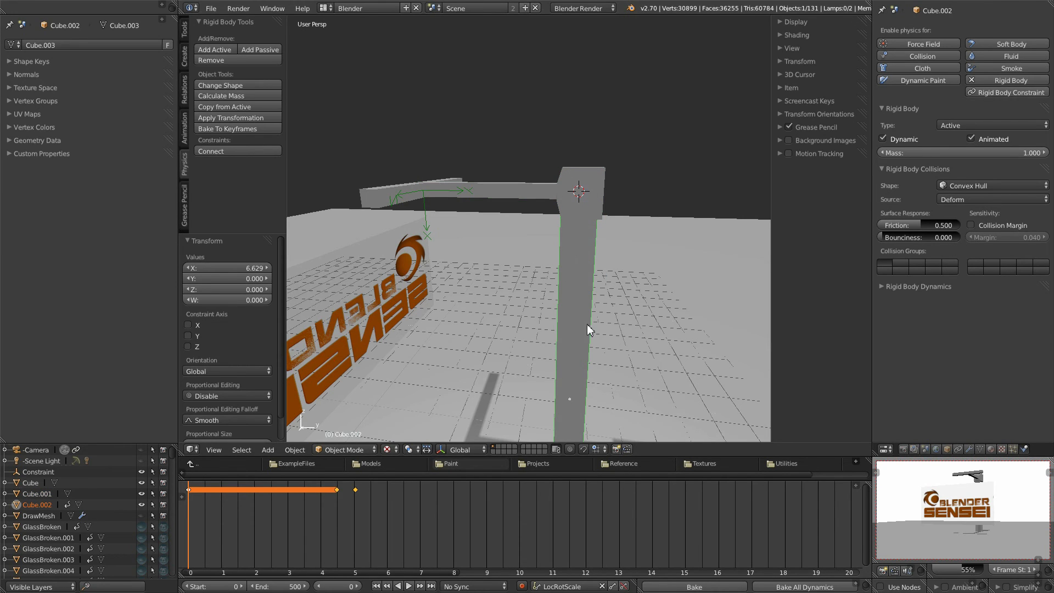
{"action": "left_click", "coordinate": [972, 225]}
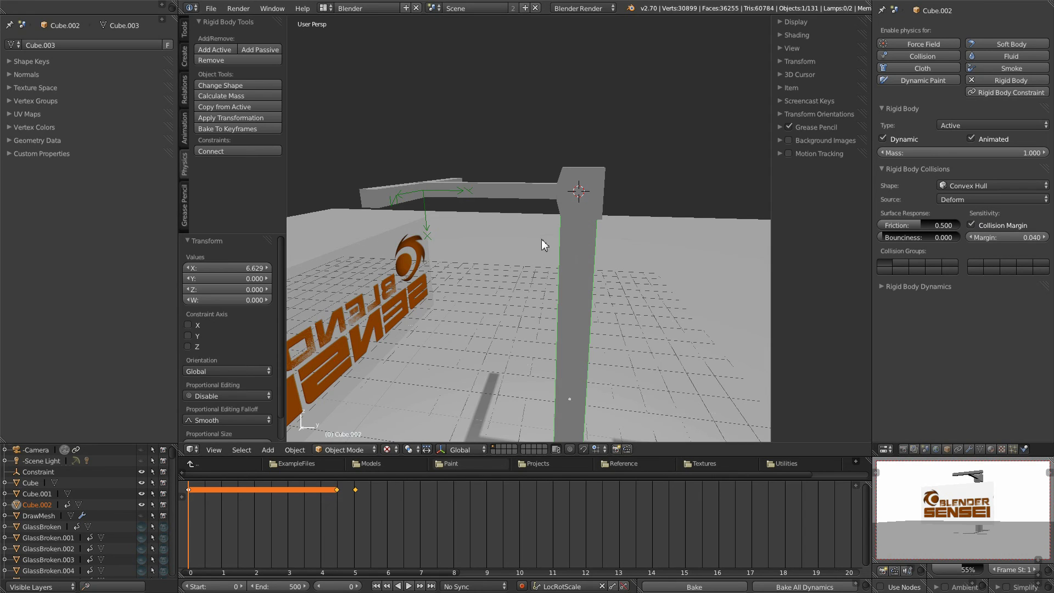
- Replay the simulation to about frame 109 to check the hammer's contact with the pillar, return to frame 0, and select the hammer
{"action": "left_click", "coordinate": [408, 587]}
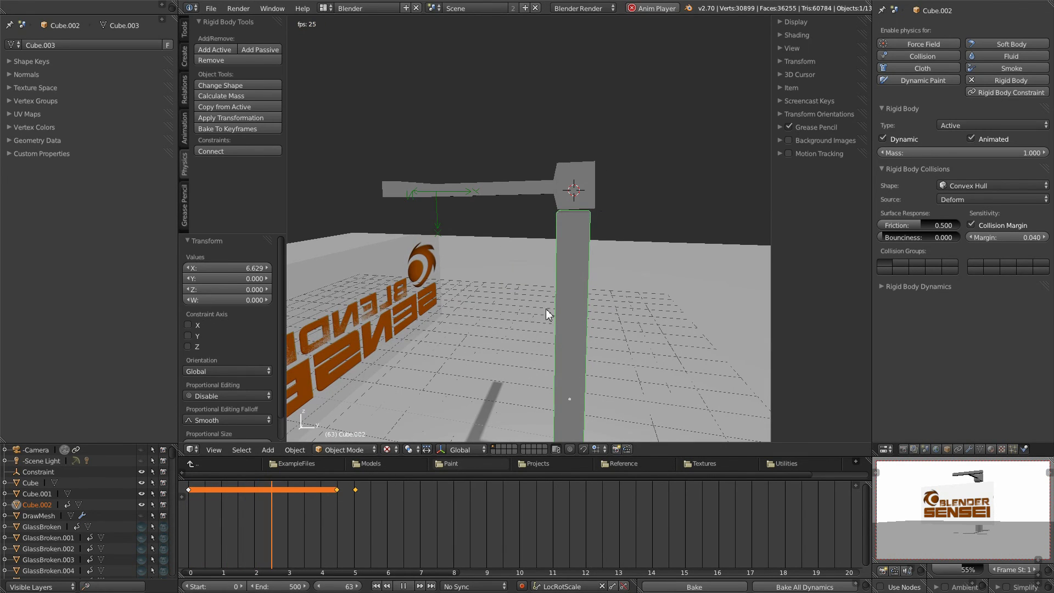
{"action": "left_click", "coordinate": [406, 586]}
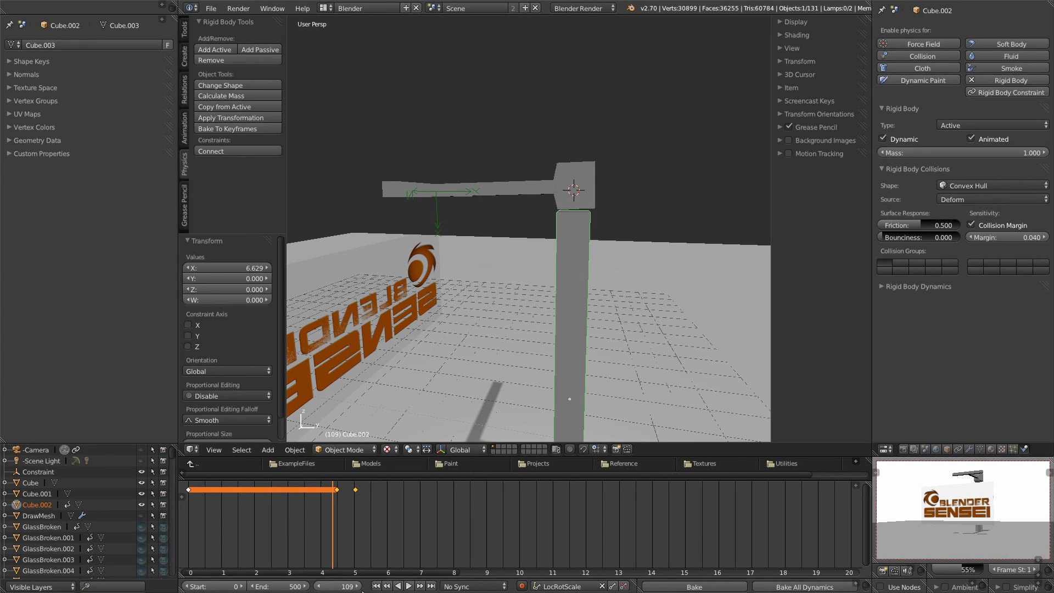
{"action": "left_click", "coordinate": [377, 586]}
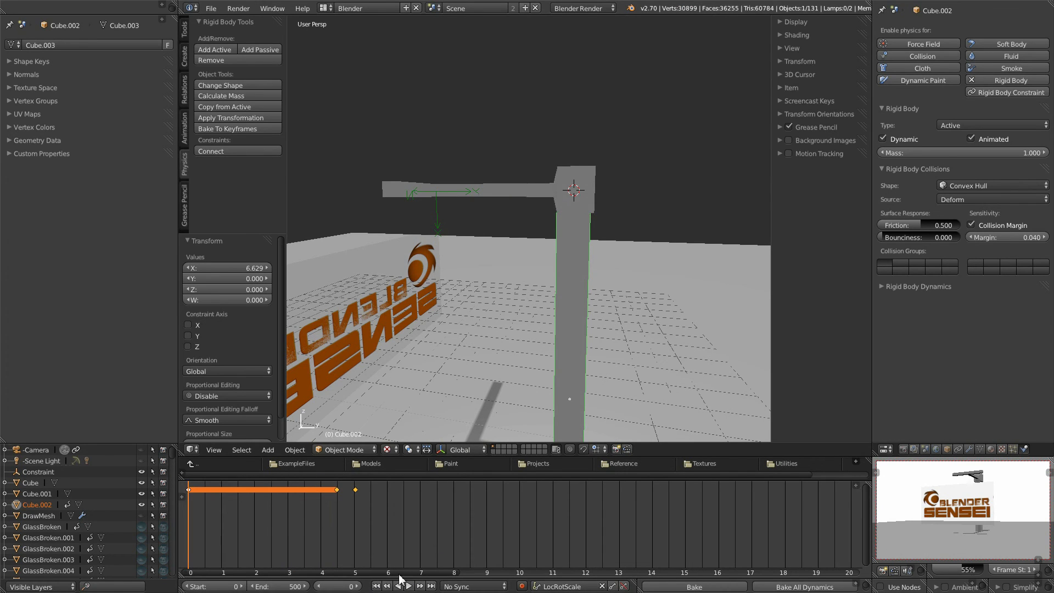
{"action": "right_click", "coordinate": [581, 191]}
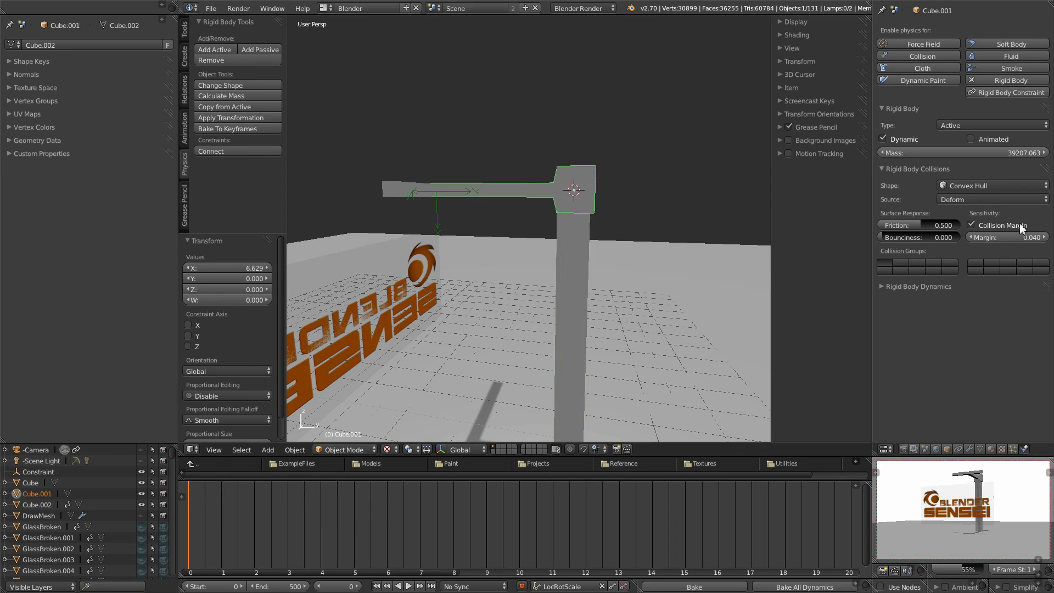
- Set the collision margin to 0.01 for the hammer, and do the same for the pillar
{"action": "left_click", "coordinate": [1017, 238]}
{"action": "key", "text": "BackSpace"}
{"action": "type", "text": ".01"}
{"action": "key", "text": "Return"}
{"action": "right_click", "coordinate": [561, 242]}
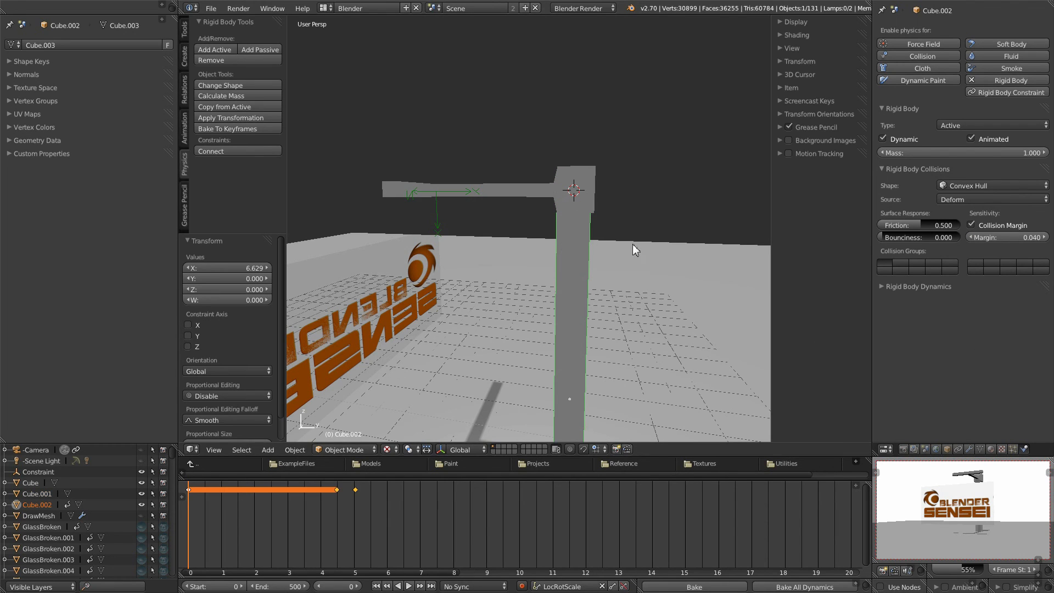
{"action": "left_click", "coordinate": [1008, 238]}
{"action": "key", "text": "BackSpace"}
{"action": "type", "text": ".01"}
{"action": "key", "text": "Return"}
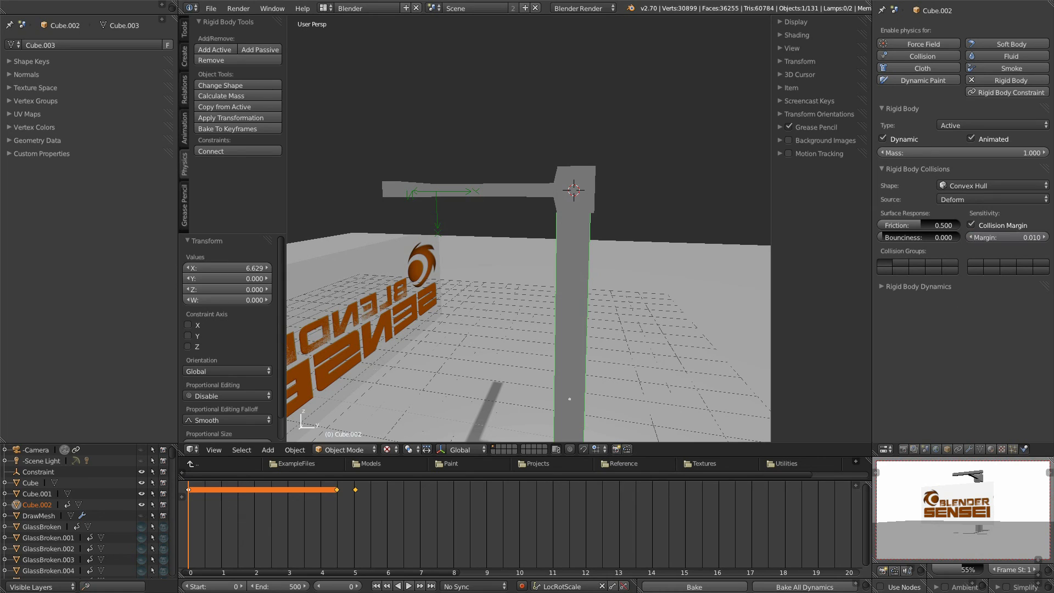
- Test the opening frames, return to frame 0, and reduce the pillar's collision margin to 0.005
{"action": "left_click", "coordinate": [410, 587]}
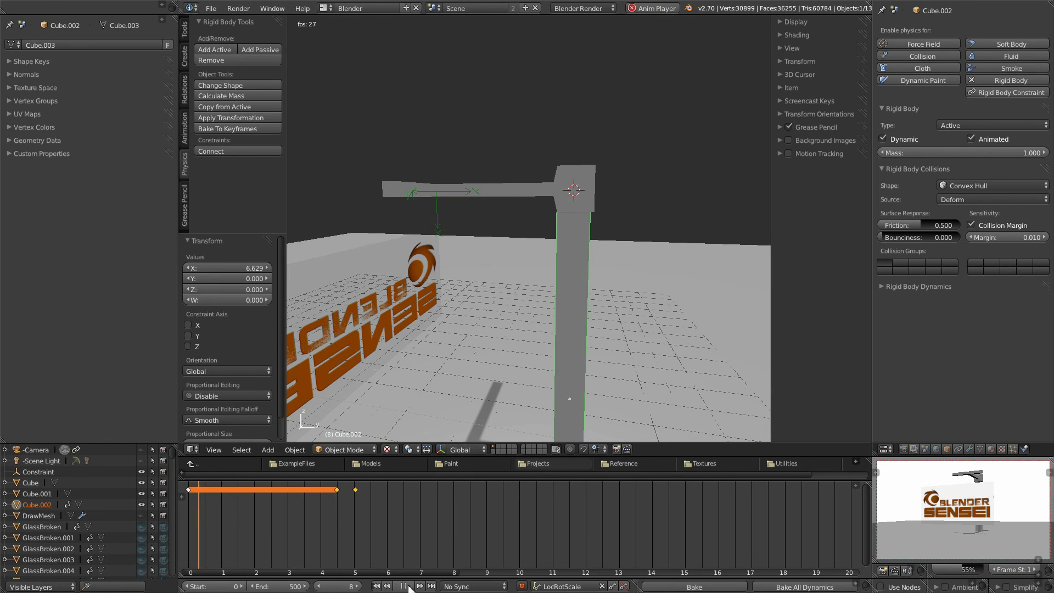
{"action": "left_click", "coordinate": [377, 587]}
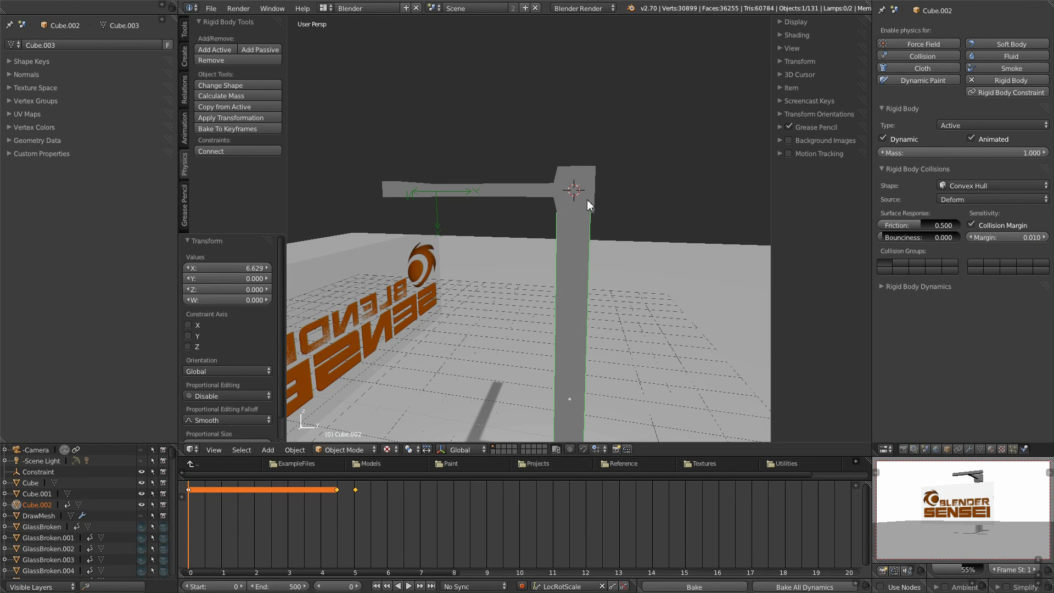
{"action": "mouse_move", "coordinate": [569, 223]}
{"action": "middle_mouse_down"}
{"action": "mouse_move", "coordinate": [583, 231]}
{"action": "mouse_move", "coordinate": [576, 240]}
{"action": "mouse_move", "coordinate": [575, 219]}
{"action": "middle_mouse_up"}
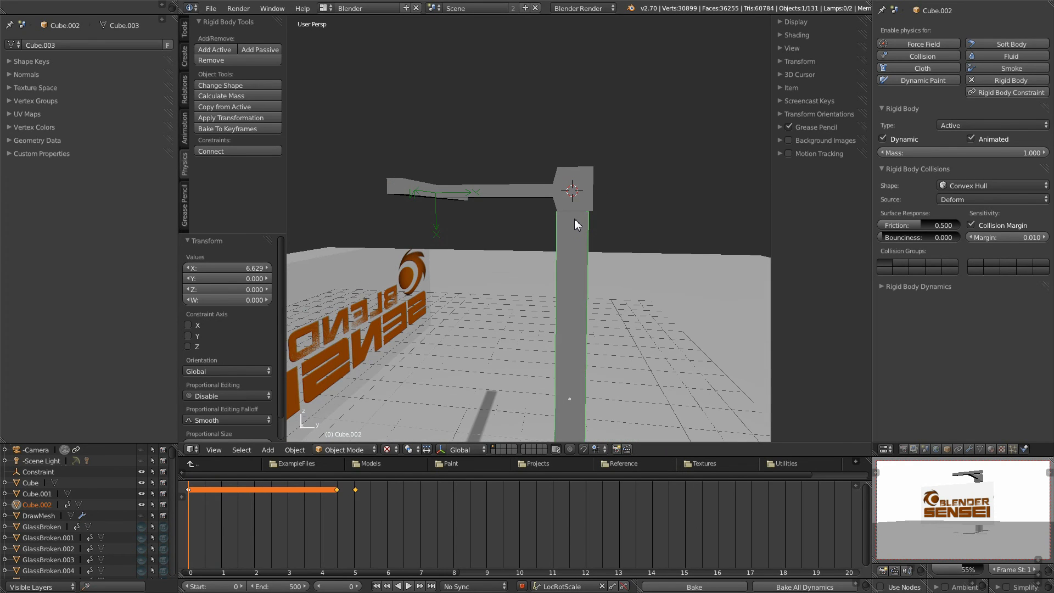
{"action": "left_click", "coordinate": [1017, 238]}
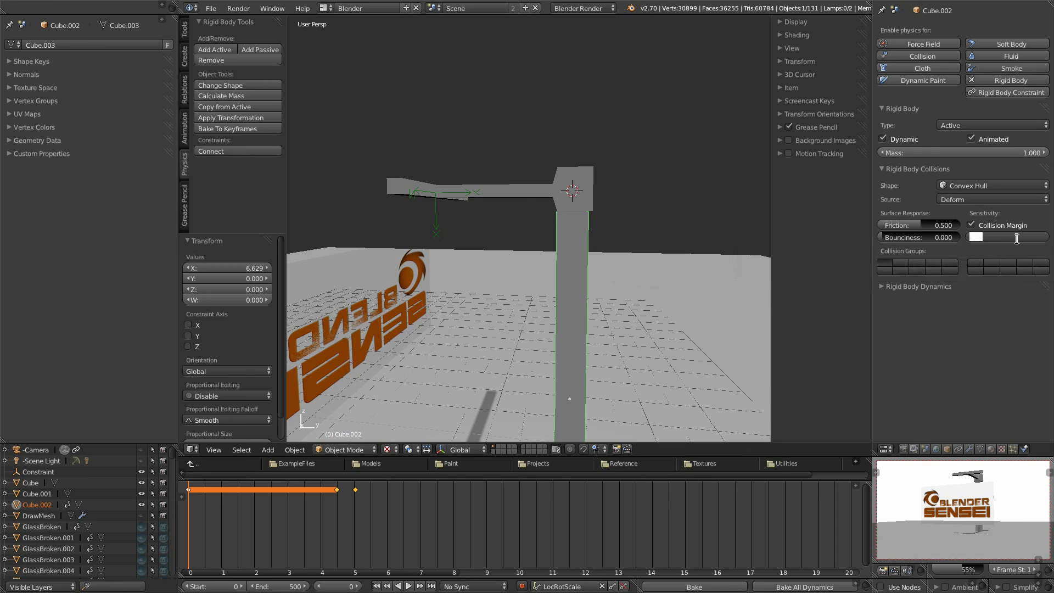
{"action": "key", "text": "BackSpace"}
{"action": "type", "text": ".005"}
{"action": "key", "text": "Return"}
- Play the simulation to check the hammer resting on the pillar with the smaller margin, and return to frame 0
{"action": "left_click", "coordinate": [409, 586]}
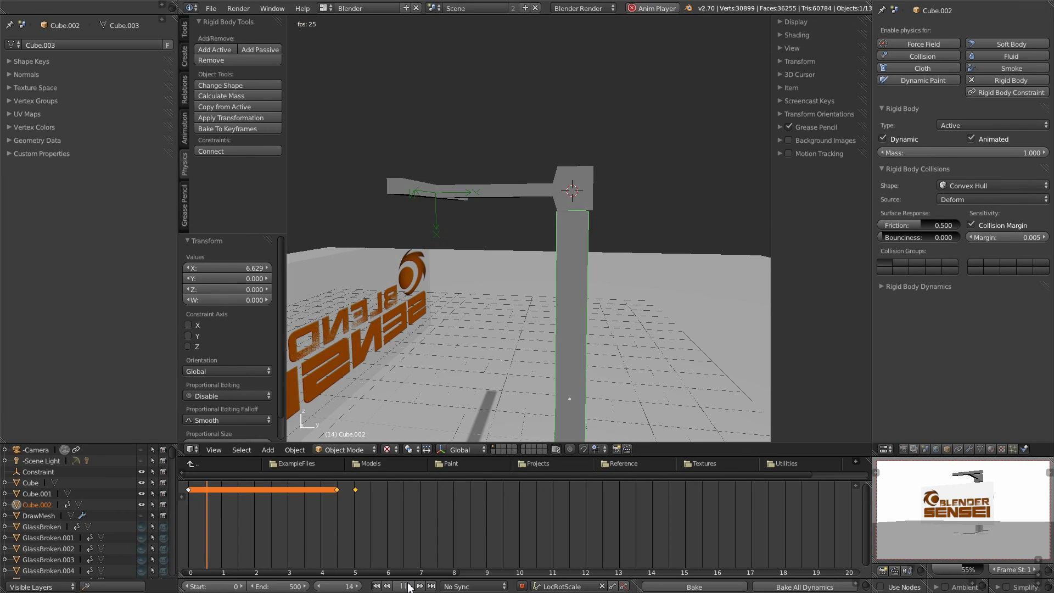
{"action": "middle_click_drag", "start_coordinate": [481, 347], "coordinate": [517, 349]}
{"action": "scroll", "coordinate": [516, 350], "scroll_direction": "down", "scroll_amount": 3}
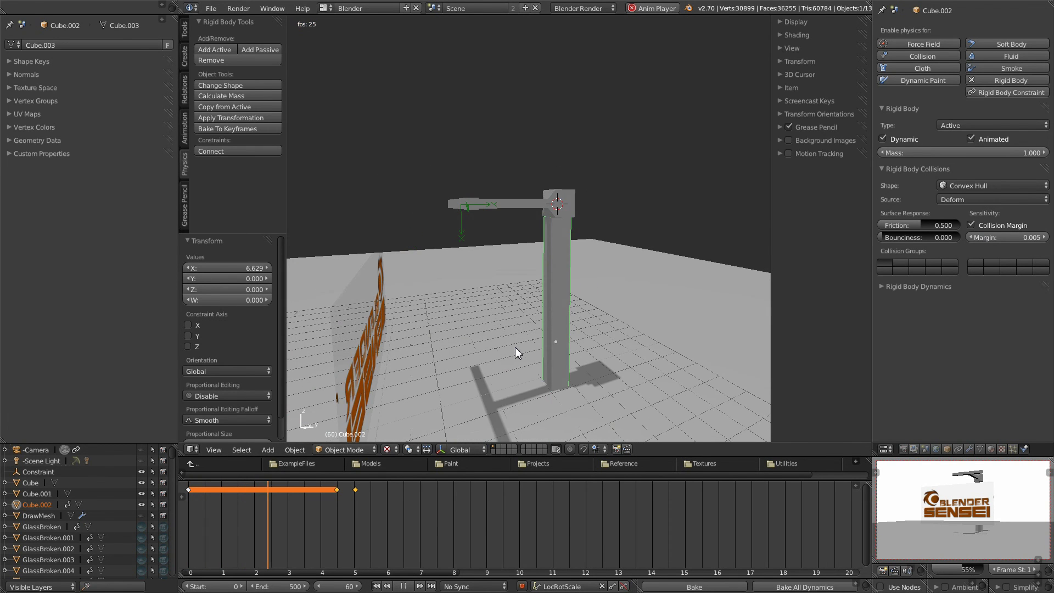
{"action": "left_click_drag", "start_coordinate": [187, 534], "coordinate": [189, 534]}
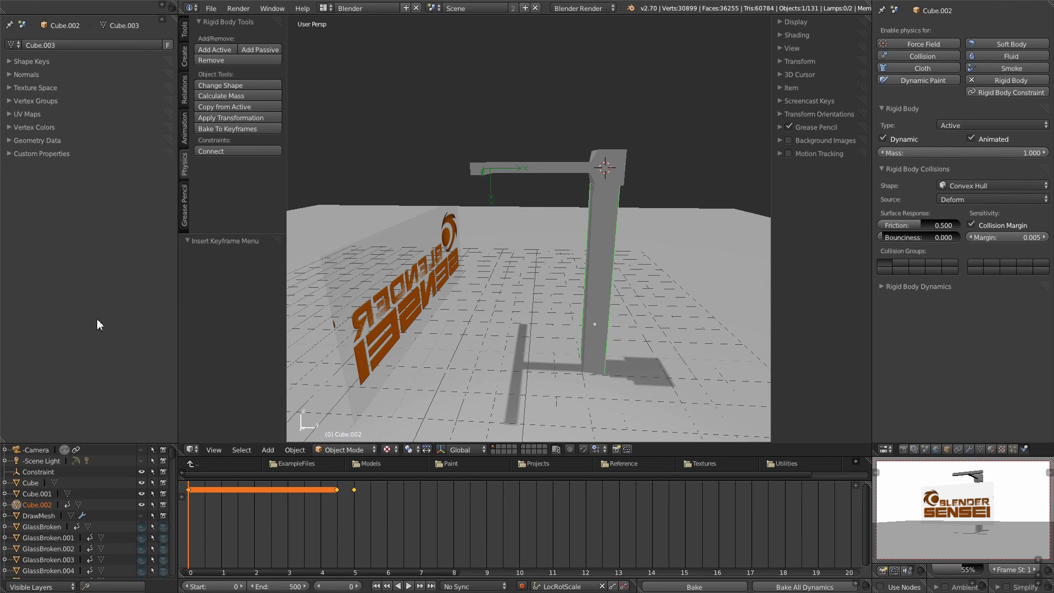
{"action": "middle_click_drag", "start_coordinate": [665, 315], "coordinate": [381, 420]}
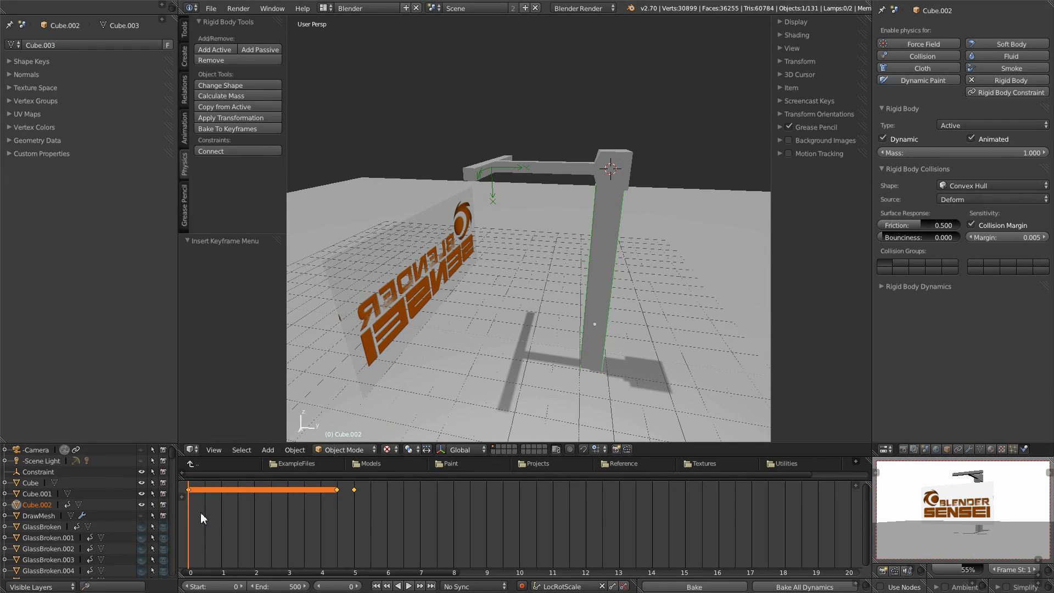
- Replay the simulation through the glass shattering to about frame 148, and scrub back to frame 106
{"action": "left_click", "coordinate": [416, 586]}
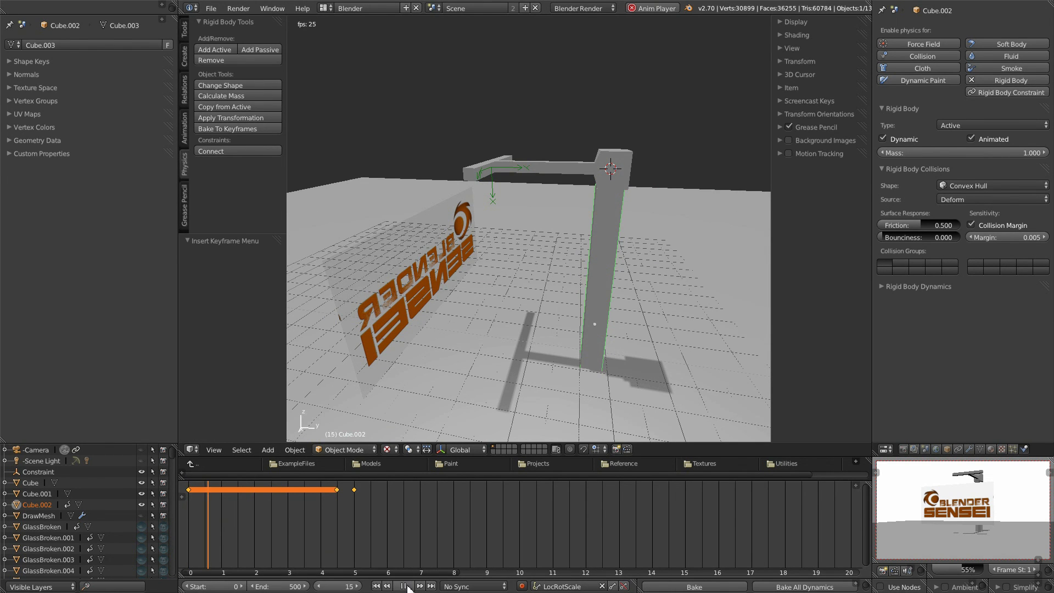
{"action": "middle_click_drag", "start_coordinate": [503, 334], "coordinate": [600, 293]}
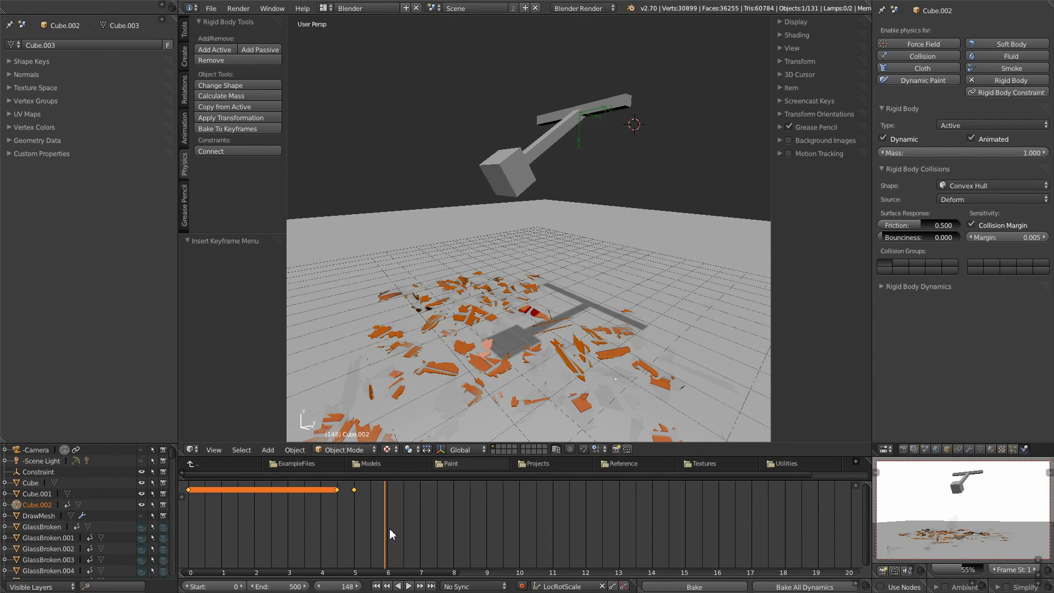
{"action": "left_click_drag", "start_coordinate": [390, 529], "coordinate": [329, 528]}
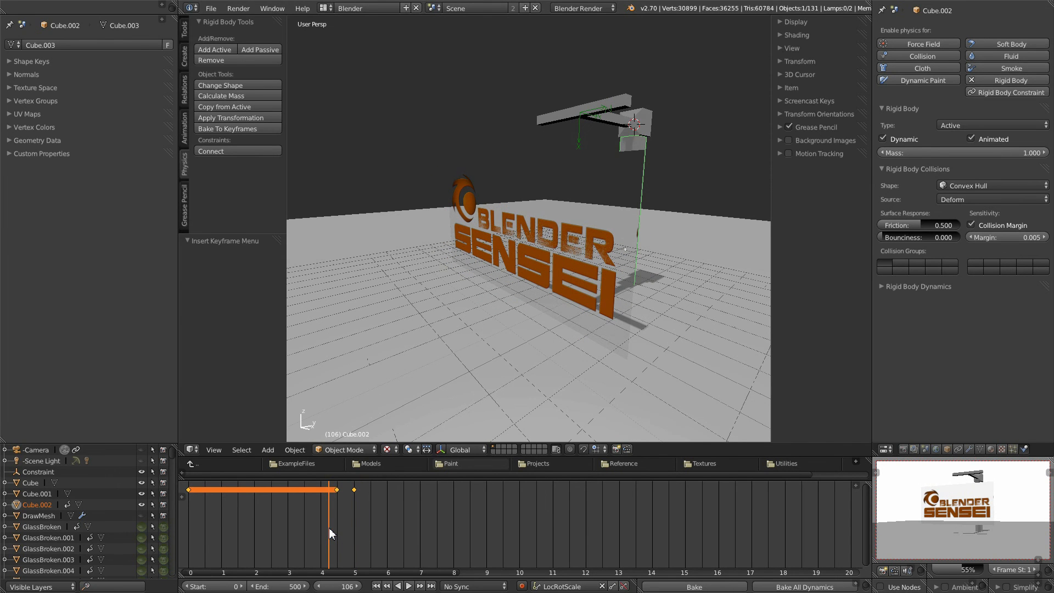
{"action": "mouse_move", "coordinate": [599, 250]}
{"action": "middle_mouse_down"}
{"action": "mouse_move", "coordinate": [544, 258]}
{"action": "mouse_move", "coordinate": [591, 251]}
{"action": "middle_mouse_up"}
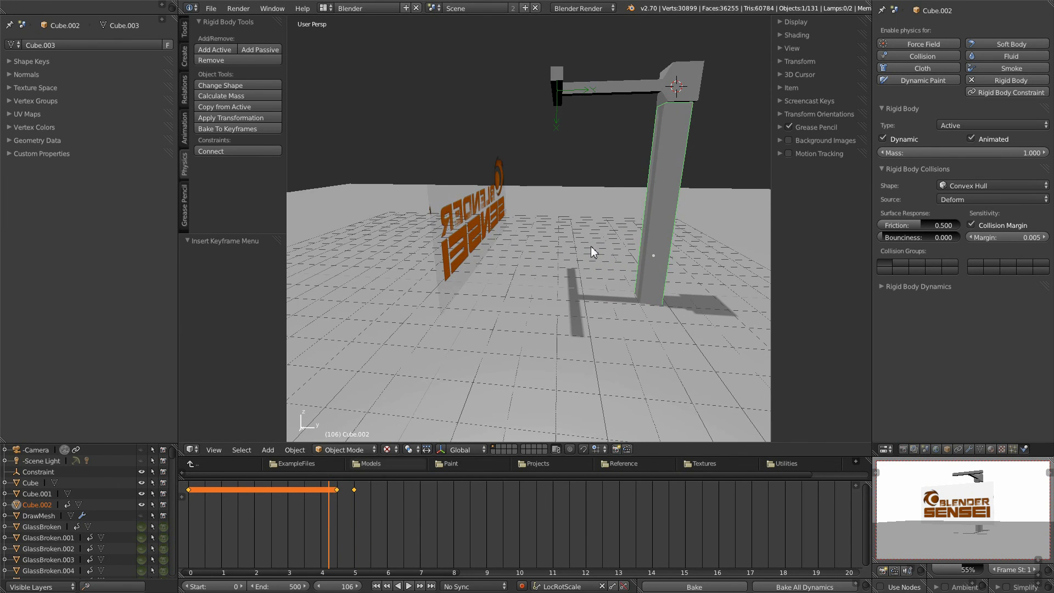
- Move the pillar's drop keyframes about 7 frames earlier, starting the drop near frame 106
{"action": "right_click", "coordinate": [339, 489]}
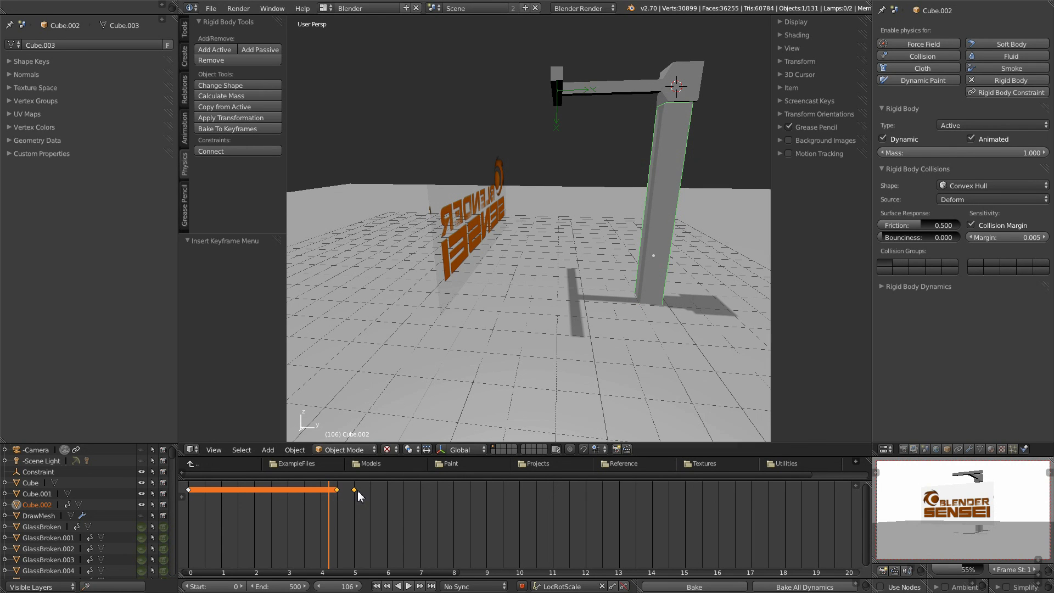
{"action": "middle_click_drag", "start_coordinate": [631, 240], "coordinate": [647, 237]}
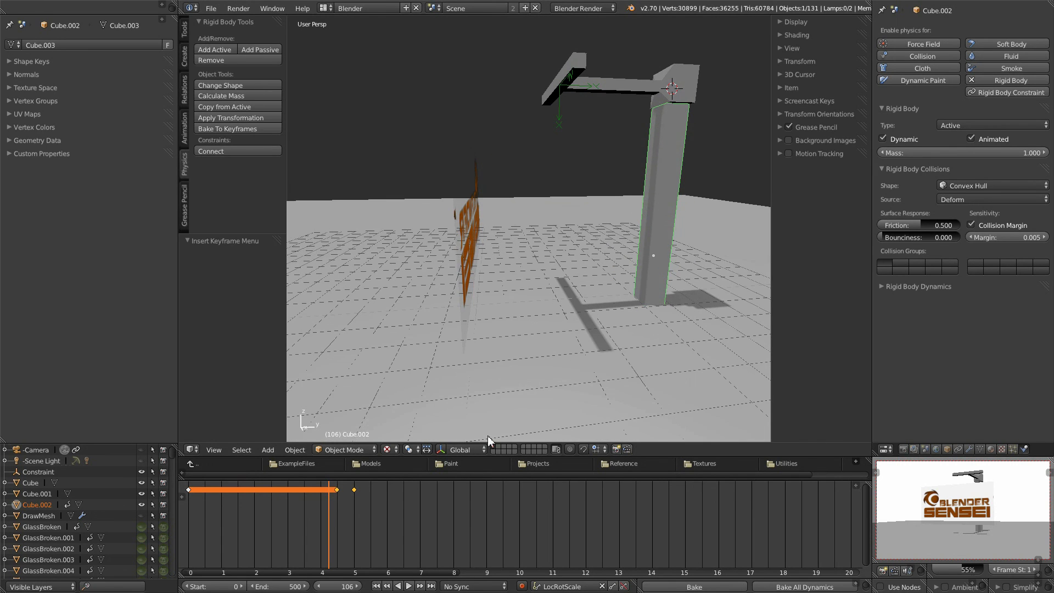
{"action": "key", "text": "g"}
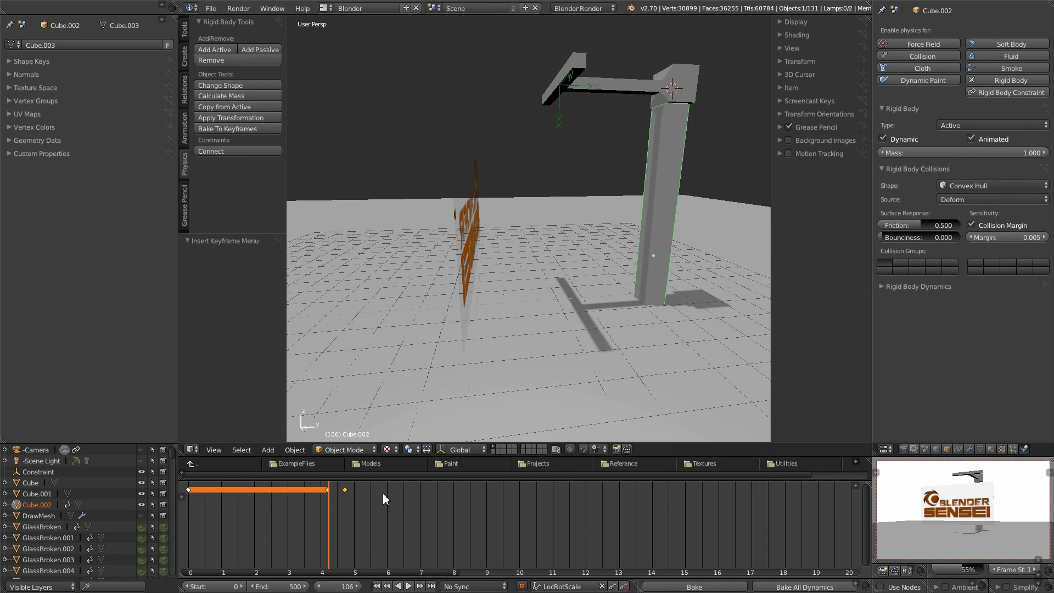
{"action": "left_click", "coordinate": [383, 493]}
- Replay the simulation from frame 0 with the earlier pillar drop until the glass shatters, and stop playback back at frame 0
{"action": "middle_click_drag", "start_coordinate": [616, 180], "coordinate": [653, 173]}
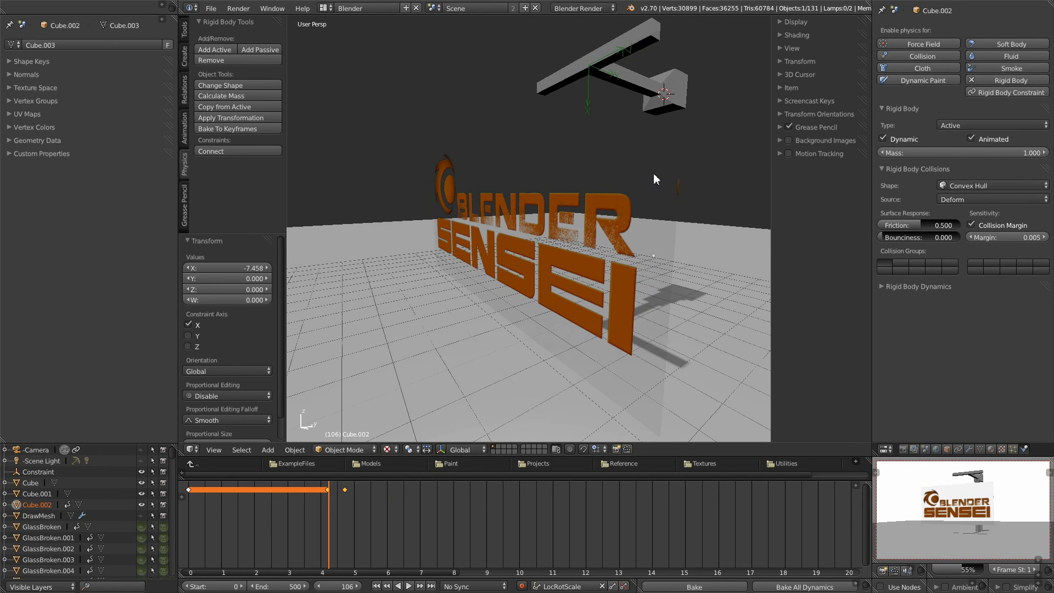
{"action": "scroll", "coordinate": [608, 213], "scroll_direction": "down", "scroll_amount": 3}
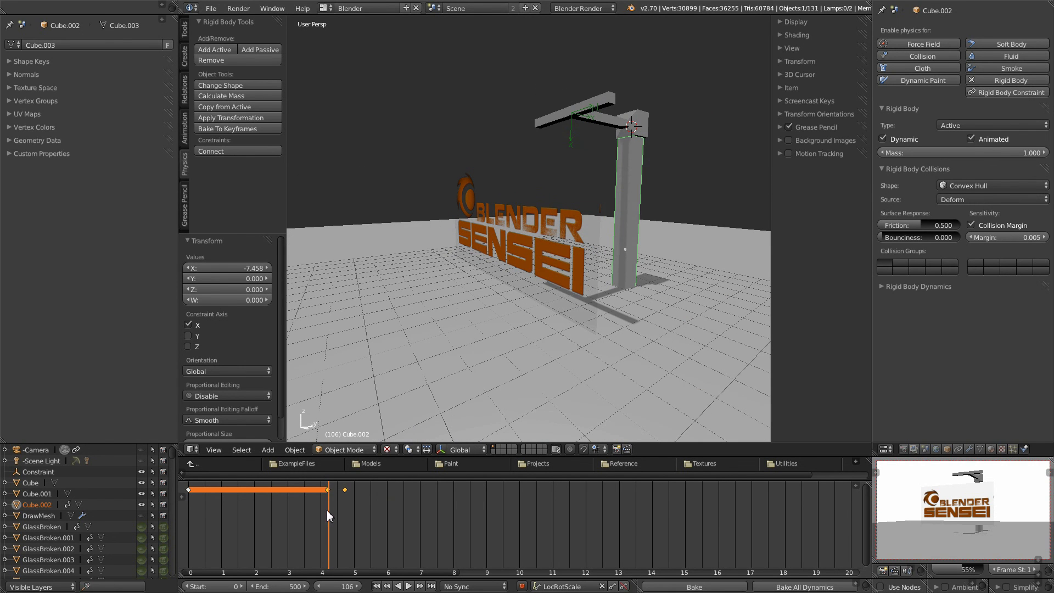
{"action": "left_click", "coordinate": [377, 586]}
{"action": "left_click", "coordinate": [409, 587]}
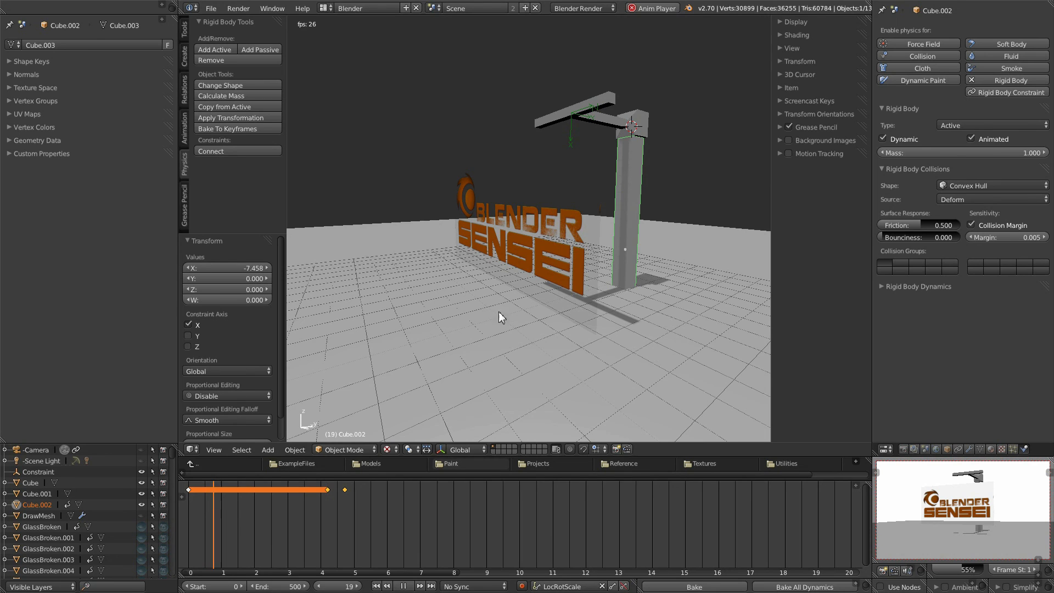
{"action": "scroll", "coordinate": [640, 234], "scroll_direction": "up", "scroll_amount": 2}
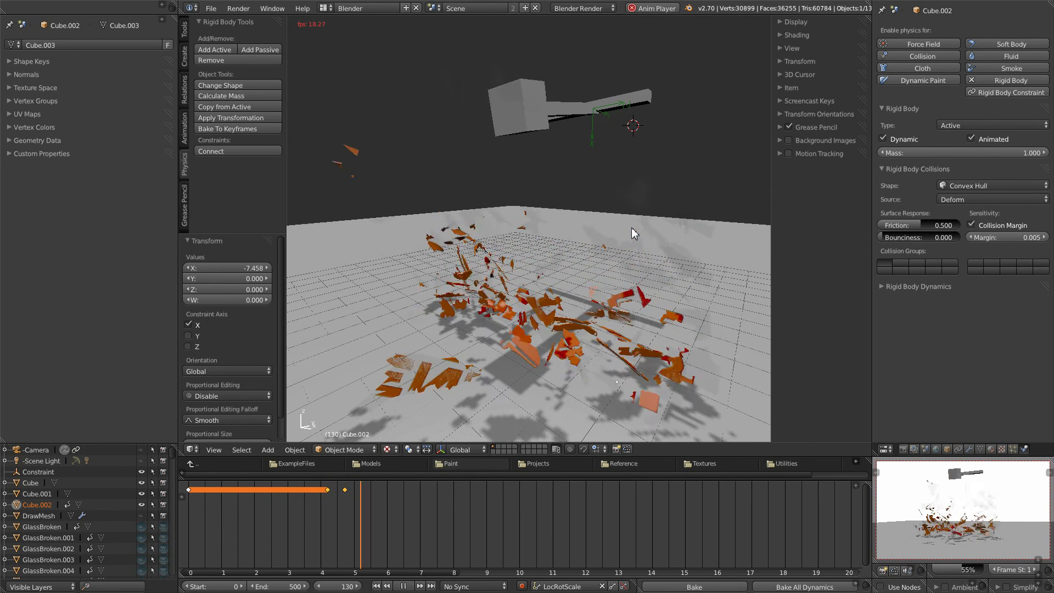
{"action": "key", "text": "Escape"}
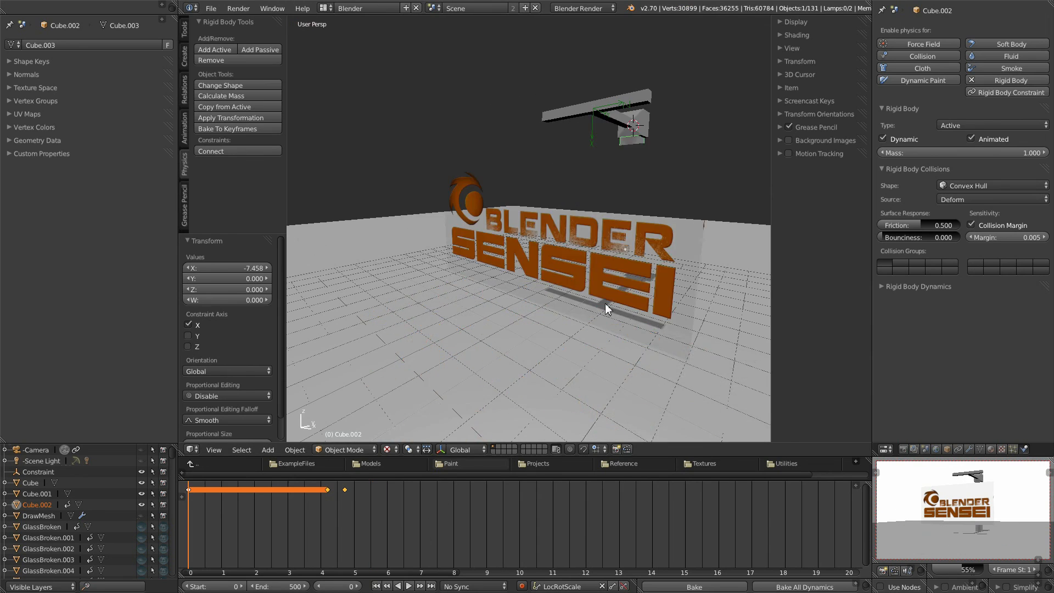
- Examine the layout of the glass logo, hammer and pillar from several angles and distances at frame 0
{"action": "scroll", "coordinate": [604, 303], "scroll_direction": "down", "scroll_amount": 5}
{"action": "mouse_move", "coordinate": [601, 258]}
{"action": "middle_mouse_down"}
{"action": "mouse_move", "coordinate": [557, 271]}
{"action": "mouse_move", "coordinate": [597, 258]}
{"action": "middle_mouse_up"}
{"action": "scroll", "coordinate": [557, 271], "scroll_direction": "up", "scroll_amount": 5}
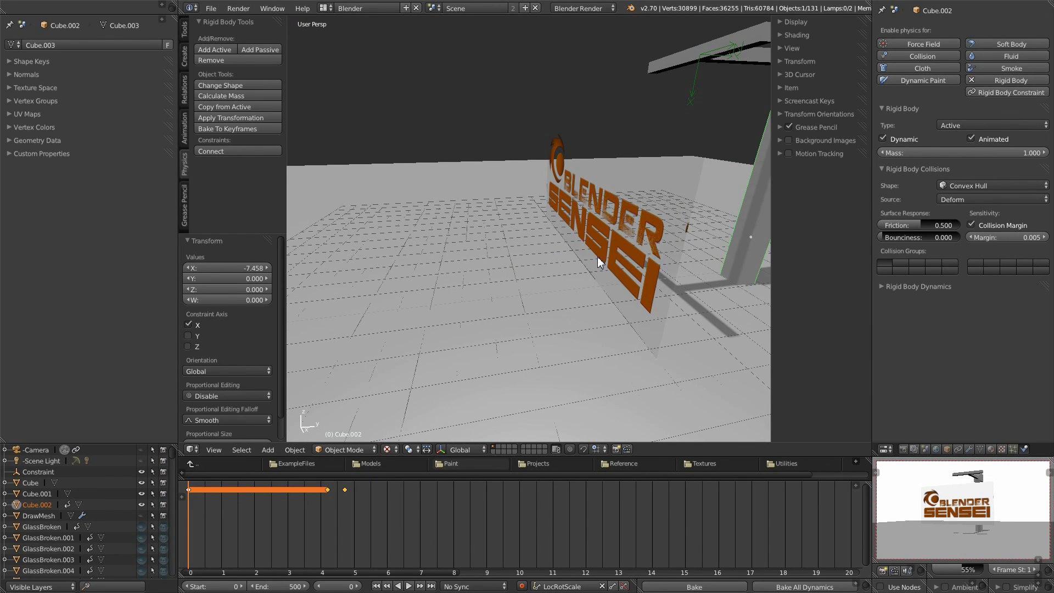
{"action": "scroll", "coordinate": [525, 302], "scroll_direction": "down", "scroll_amount": 3}
{"action": "middle_click_drag", "start_coordinate": [526, 301], "coordinate": [579, 299]}
{"action": "middle_click_drag", "start_coordinate": [618, 236], "coordinate": [605, 245]}
{"action": "scroll", "coordinate": [605, 245], "scroll_direction": "down", "scroll_amount": 3}
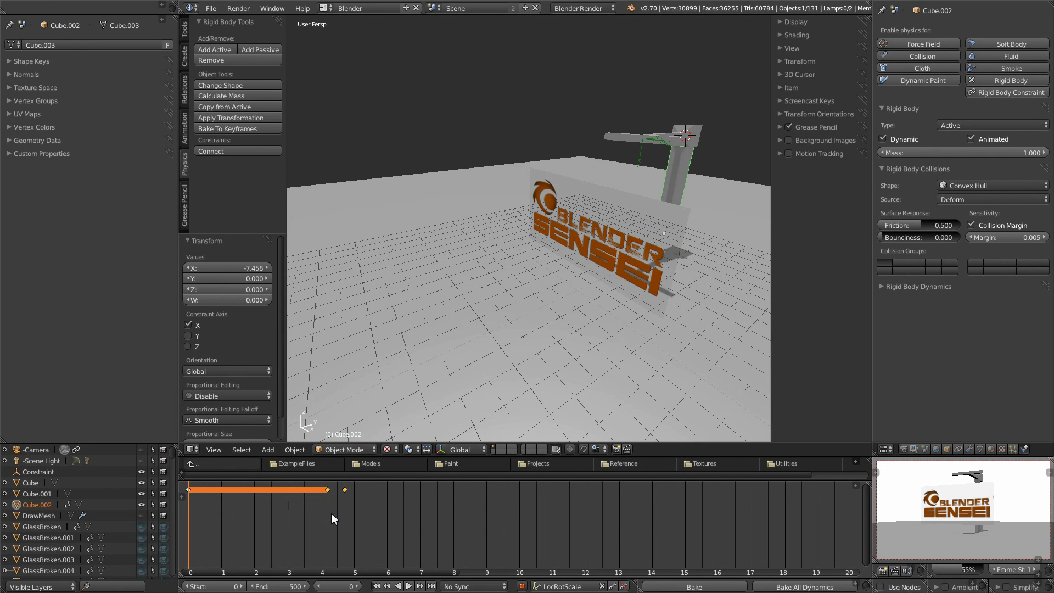
{"action": "middle_click_drag", "start_coordinate": [478, 297], "coordinate": [502, 292]}
{"action": "scroll", "coordinate": [528, 277], "scroll_direction": "up", "scroll_amount": 2}
{"action": "middle_click_drag", "start_coordinate": [640, 237], "coordinate": [629, 207]}
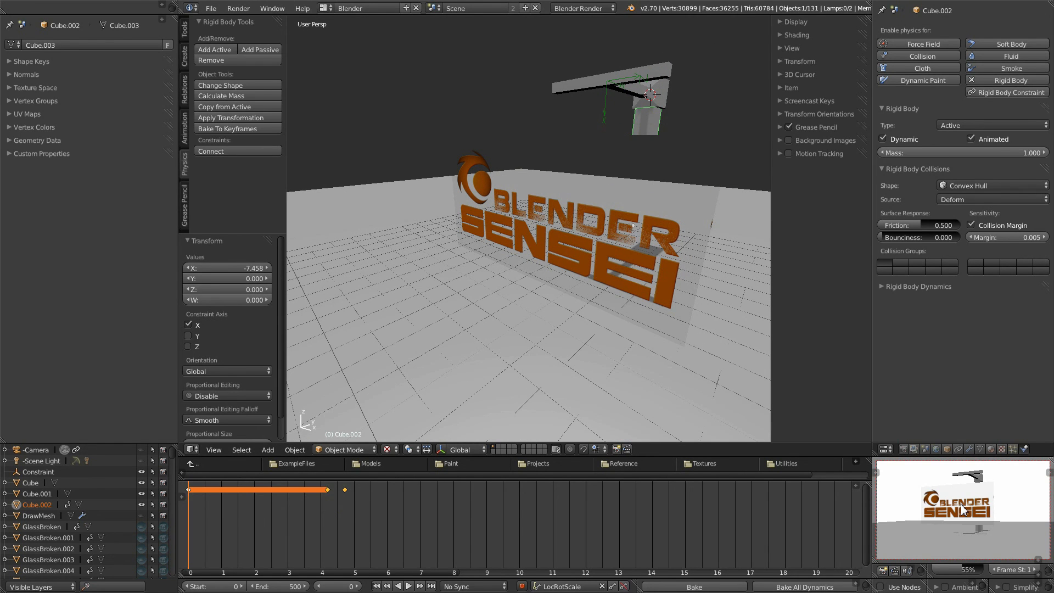
- Maximize the camera view and bring the camera closer to frame the glass logo with the hammer above it
{"action": "key", "text": "shift+space"}
{"action": "scroll", "coordinate": [541, 308], "scroll_direction": "down", "scroll_amount": 2}
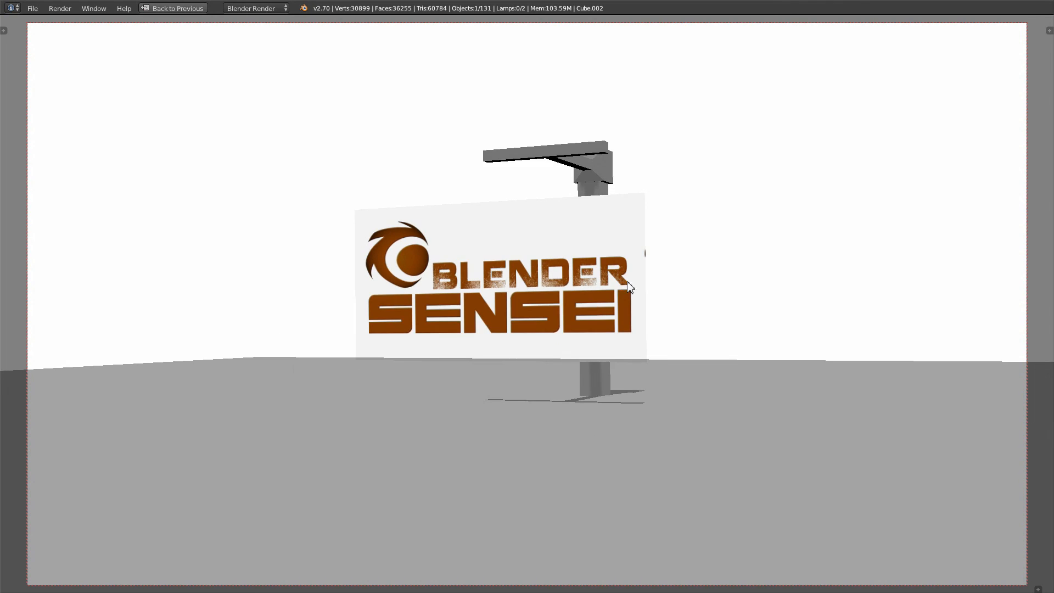
{"action": "scroll", "coordinate": [612, 285], "scroll_direction": "up", "scroll_amount": 3}
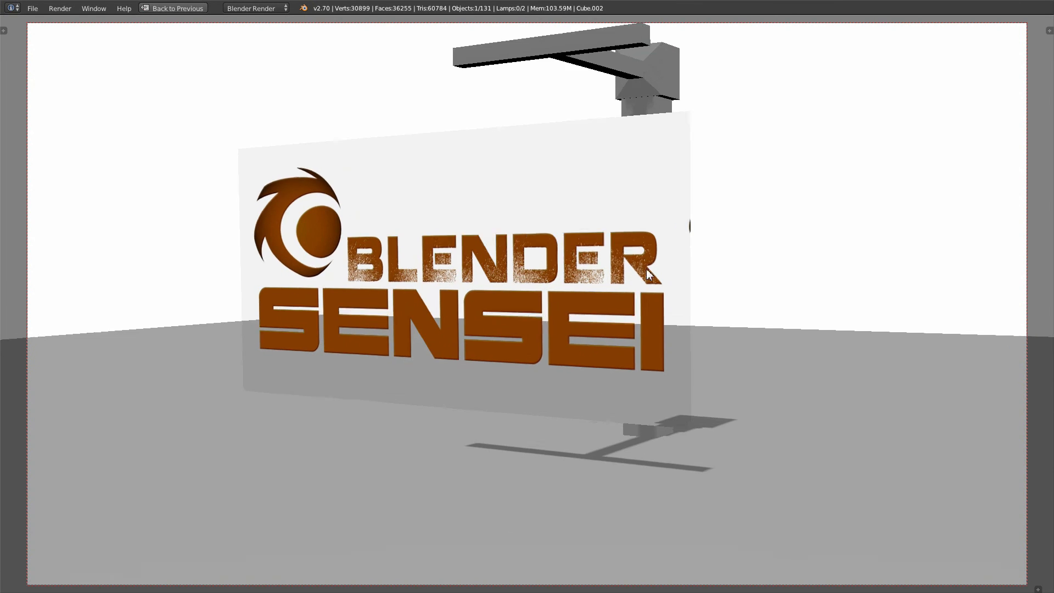